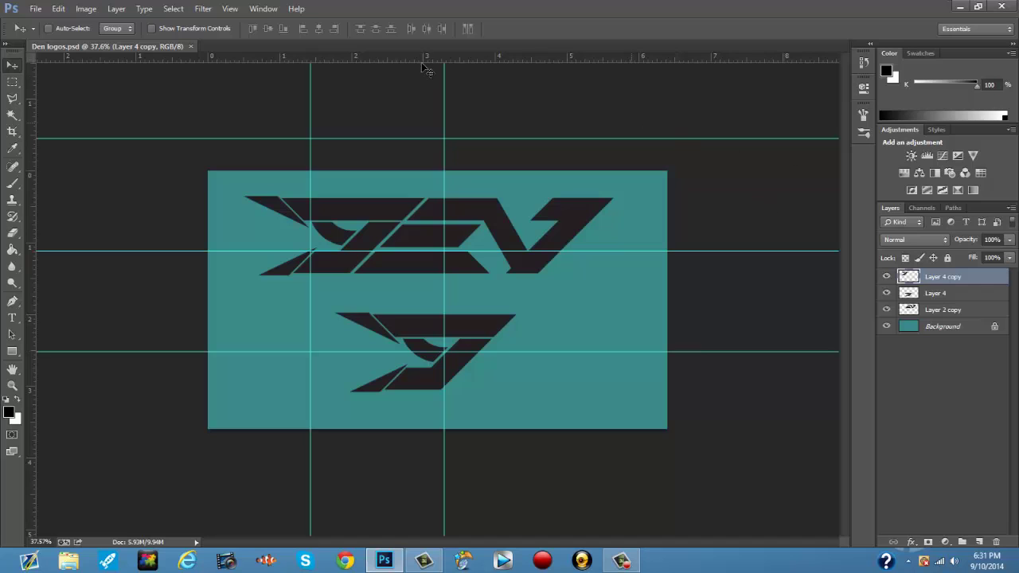
Create a new blank white document 800 pixels wide by 800 pixels high
{"action": "left_click", "coordinate": [35, 7]}
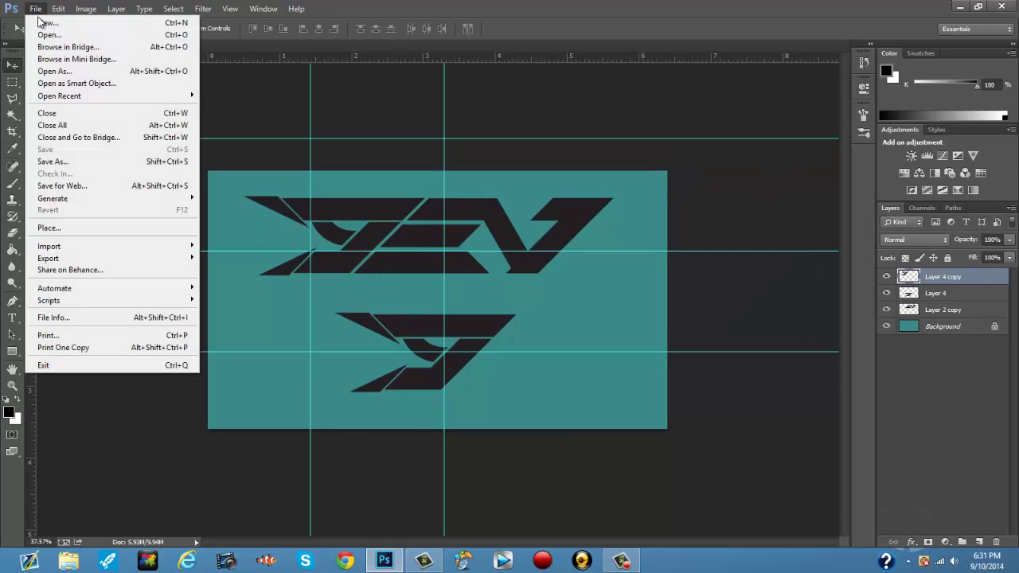
{"action": "left_click", "coordinate": [230, 117]}
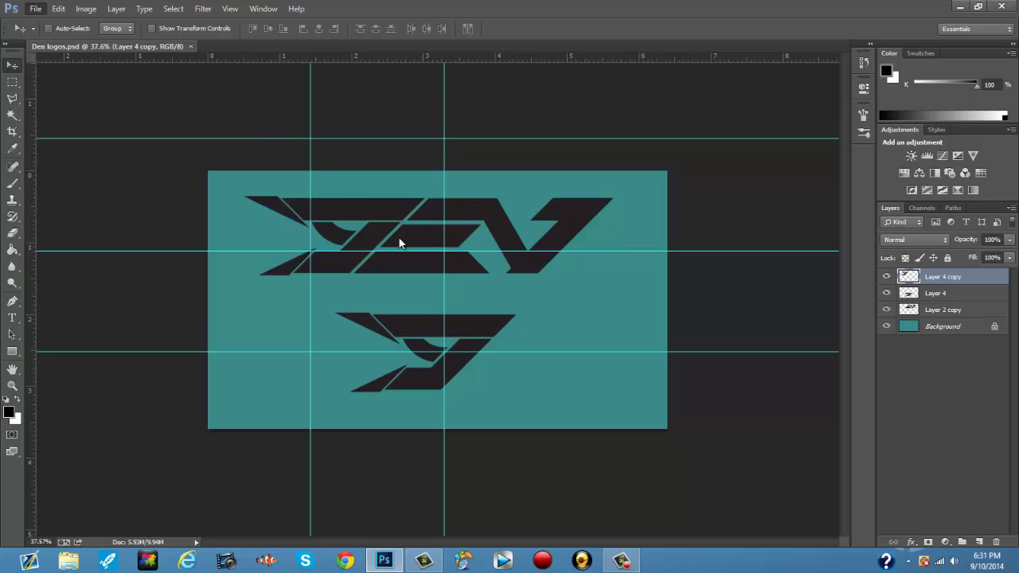
{"action": "key", "text": "ctrl+n"}
{"action": "double_click", "coordinate": [468, 197]}
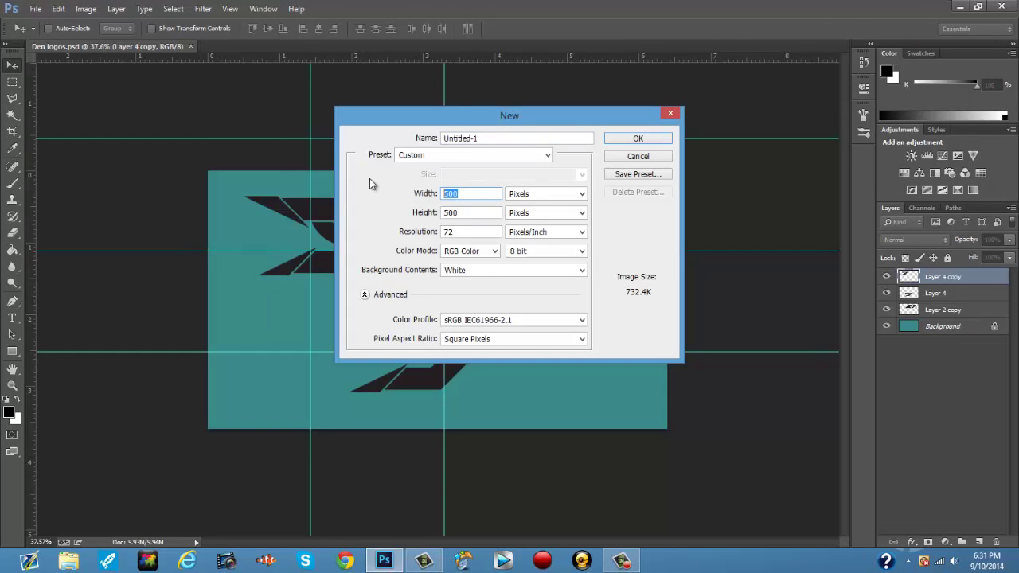
{"action": "type", "text": "800"}
{"action": "key", "text": "Tab"}
{"action": "type", "text": "800"}
{"action": "left_click", "coordinate": [641, 140]}
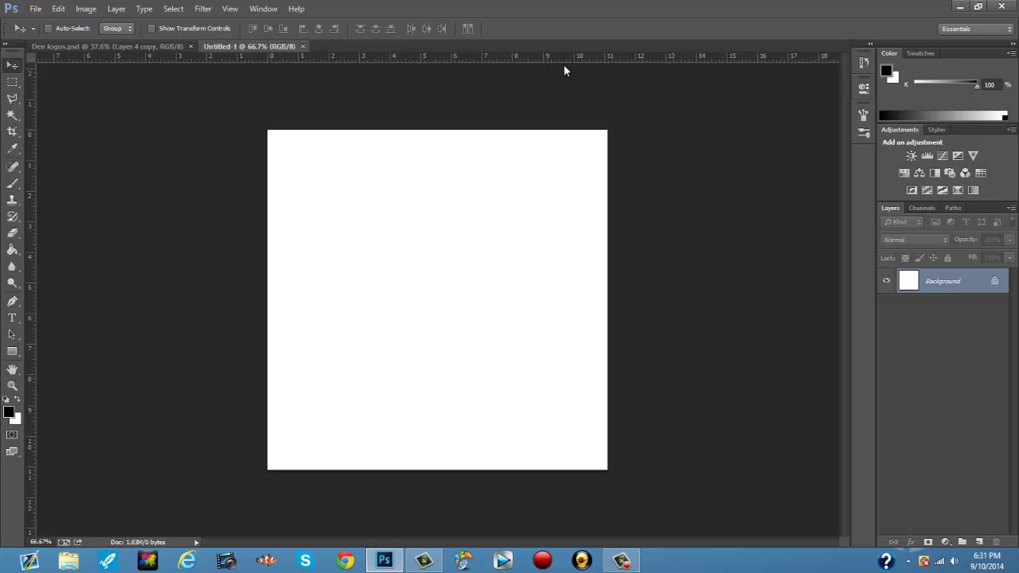
Back in Untitled-1, drag one horizontal and one vertical ruler guide to the canvas centre
{"action": "left_click", "coordinate": [131, 48]}
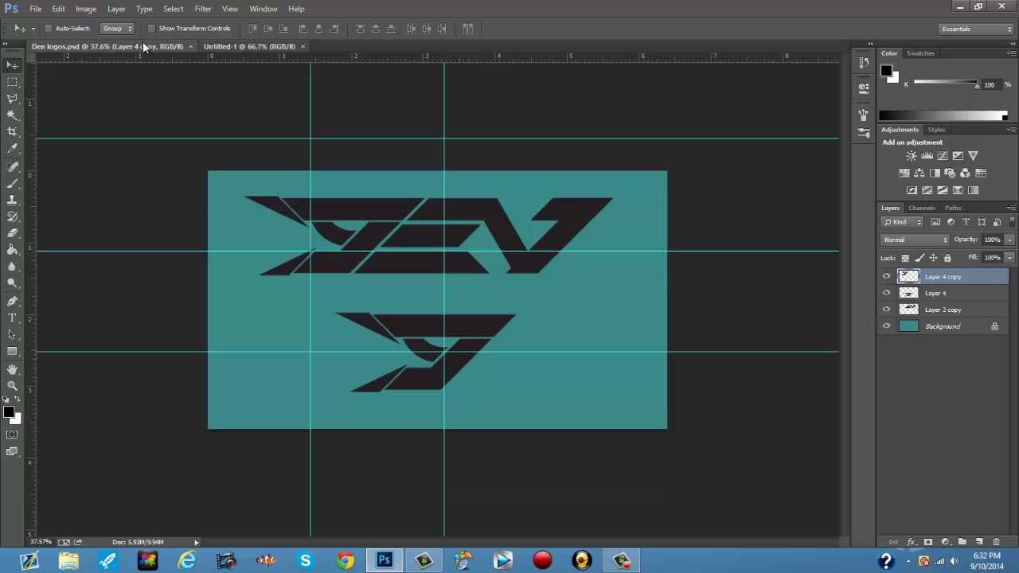
{"action": "left_click", "coordinate": [239, 46]}
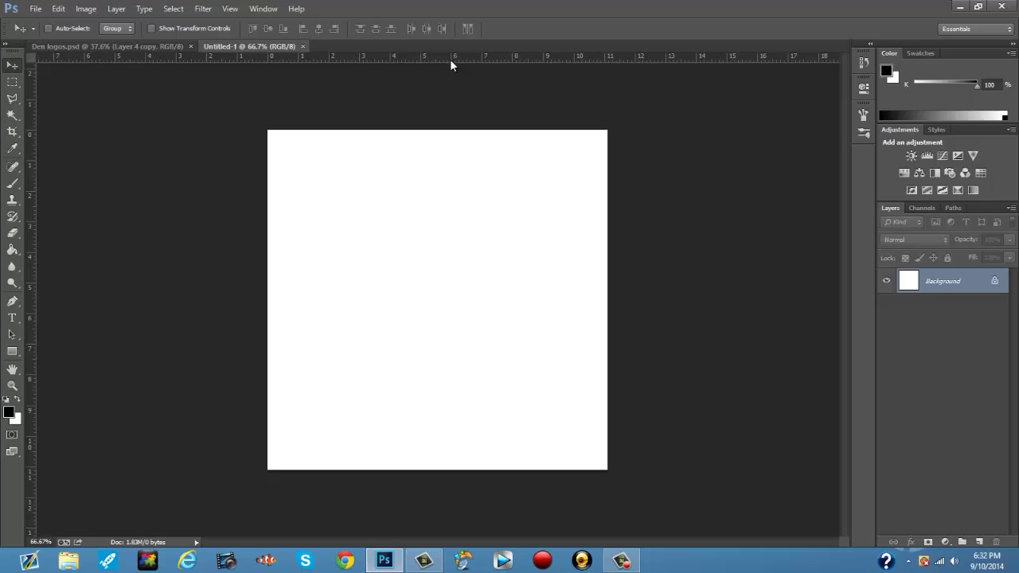
{"action": "left_click_drag", "start_coordinate": [450, 64], "coordinate": [456, 301]}
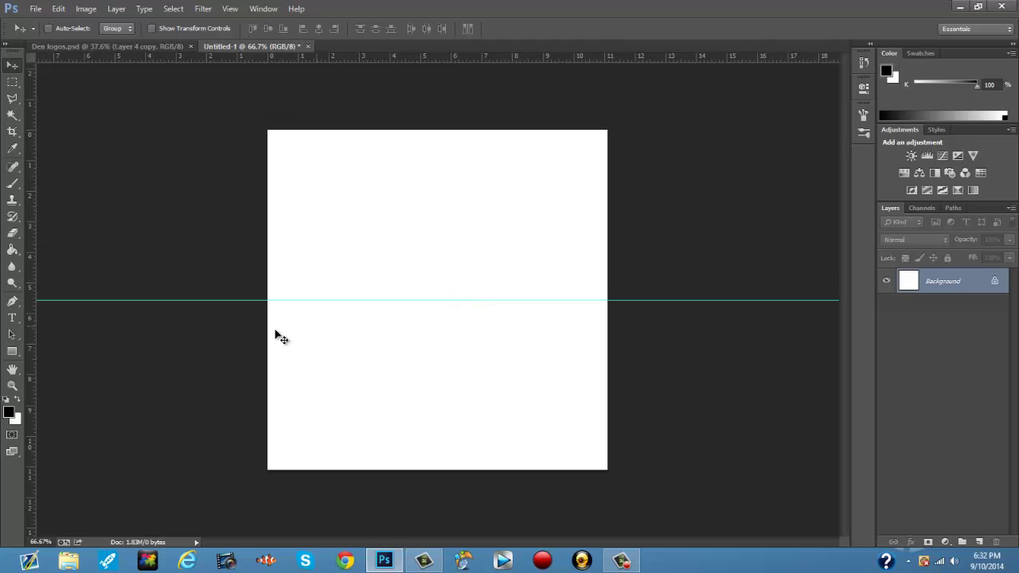
{"action": "left_click_drag", "start_coordinate": [32, 325], "coordinate": [437, 326]}
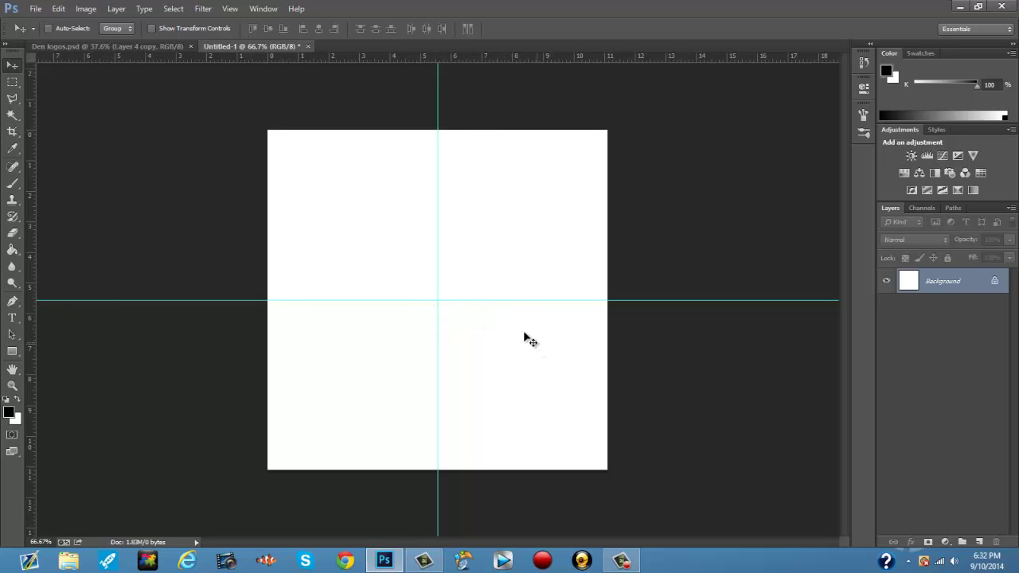
Unlock the Background as Layer 0 and drag Layer 4 copy from Den logos.psd into Untitled-1
{"action": "double_click", "coordinate": [986, 280]}
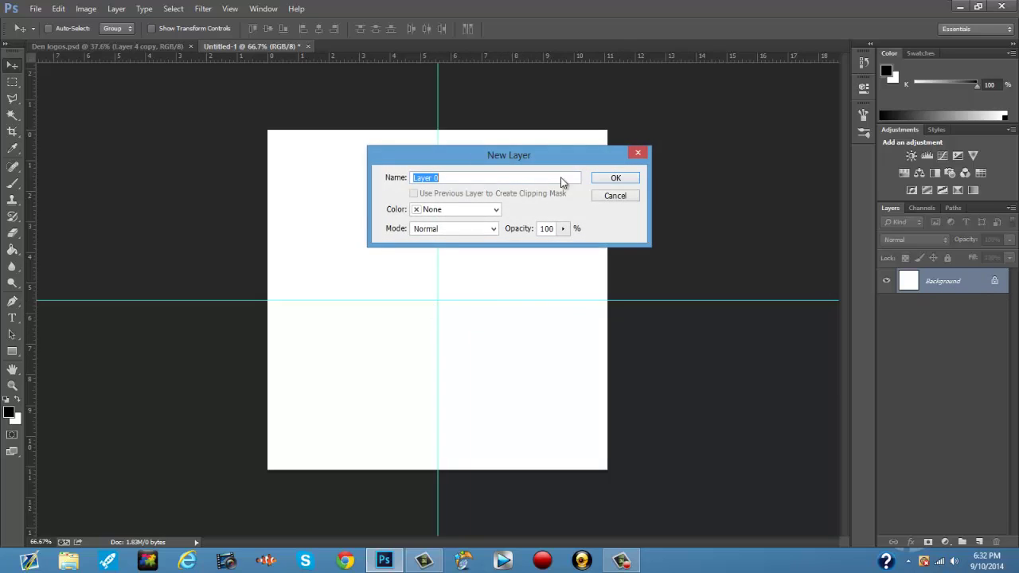
{"action": "left_click", "coordinate": [628, 180]}
{"action": "left_click", "coordinate": [105, 46]}
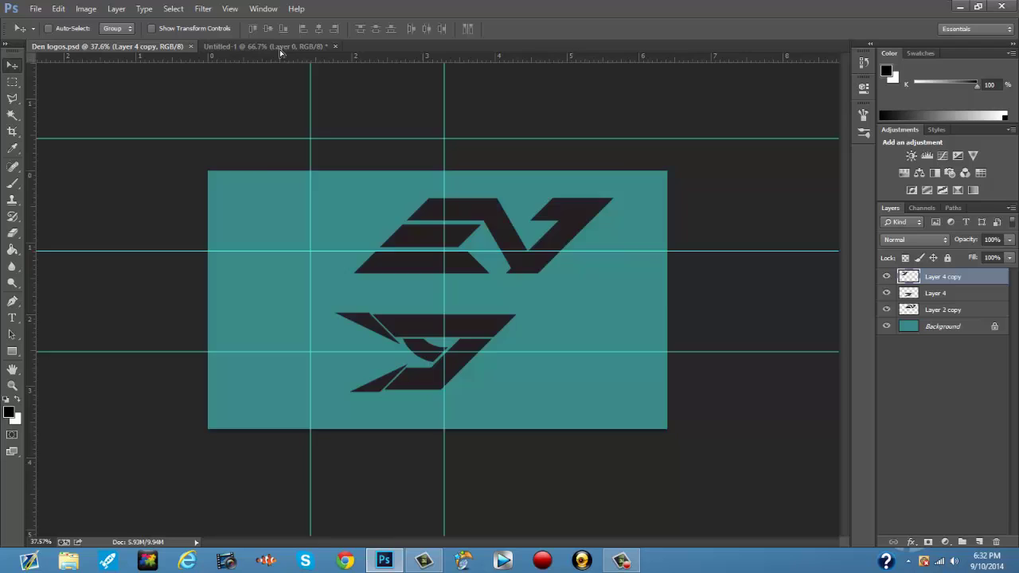
{"action": "left_click_drag", "start_coordinate": [280, 50], "coordinate": [491, 309]}
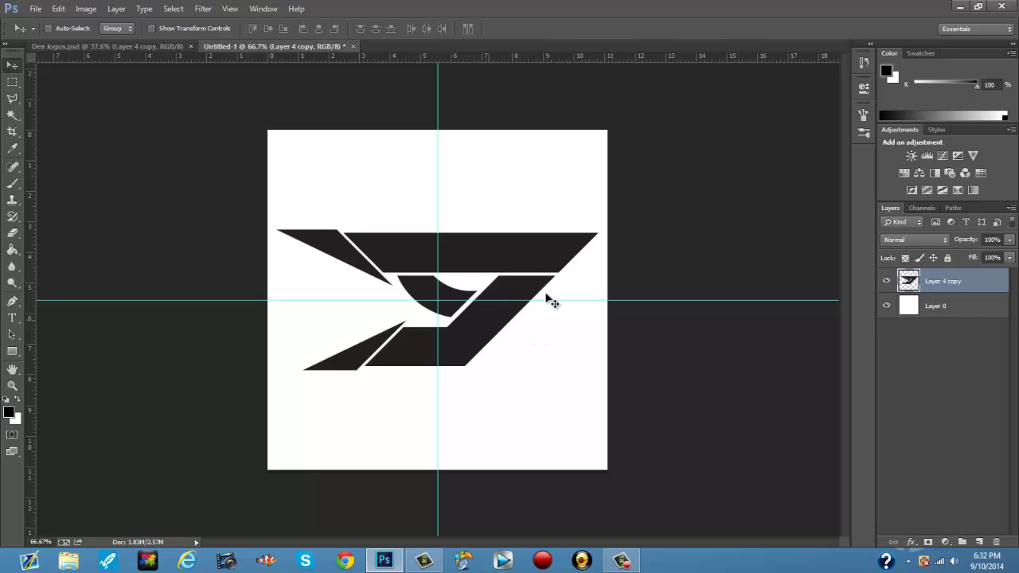
Free-transform the black Y logo to about 95% width and 106% height, centred on the guides
{"action": "key", "text": "ctrl+t"}
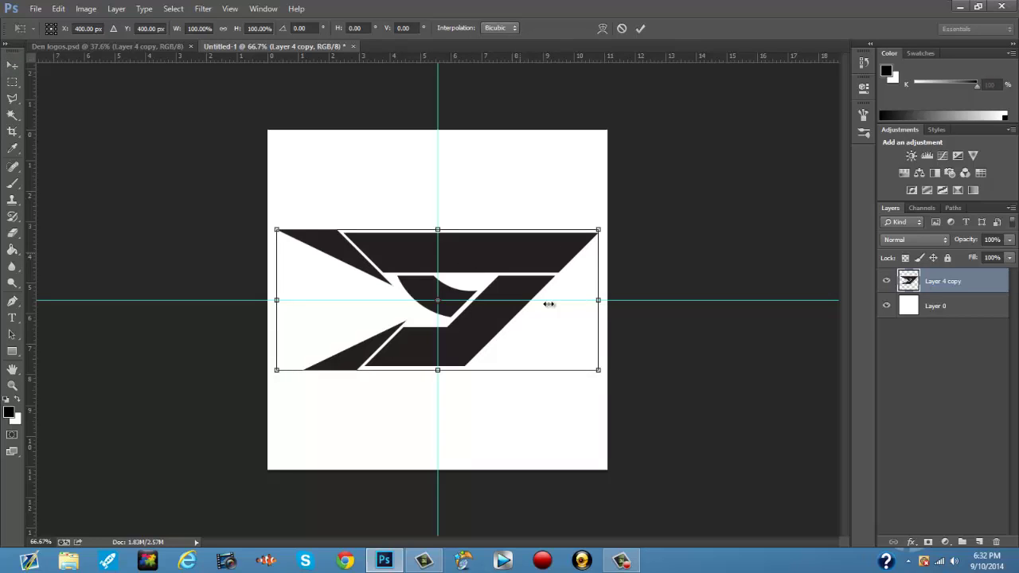
{"action": "left_click_drag", "start_coordinate": [579, 303], "coordinate": [568, 286]}
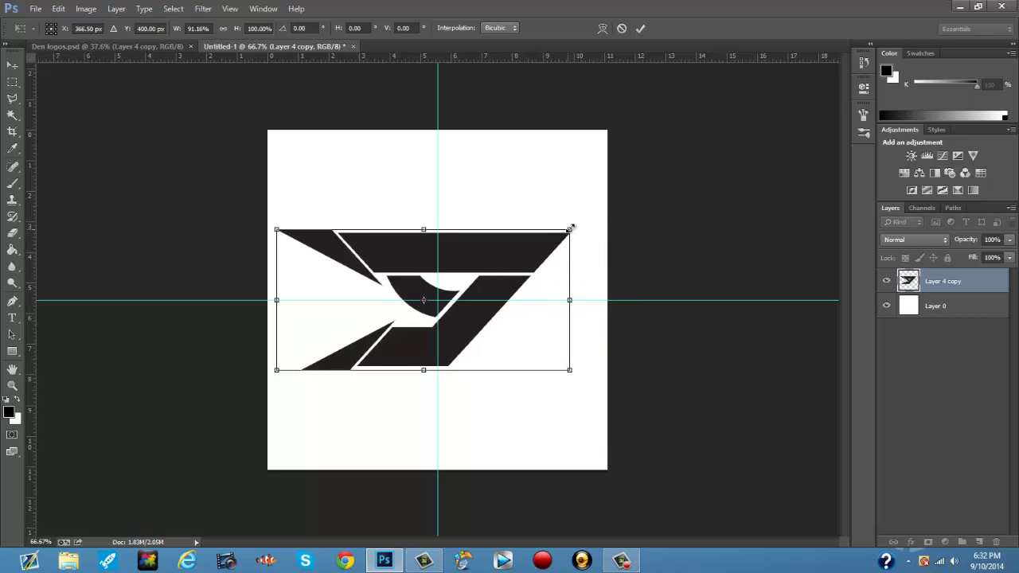
{"action": "left_click_drag", "start_coordinate": [573, 225], "coordinate": [582, 224]}
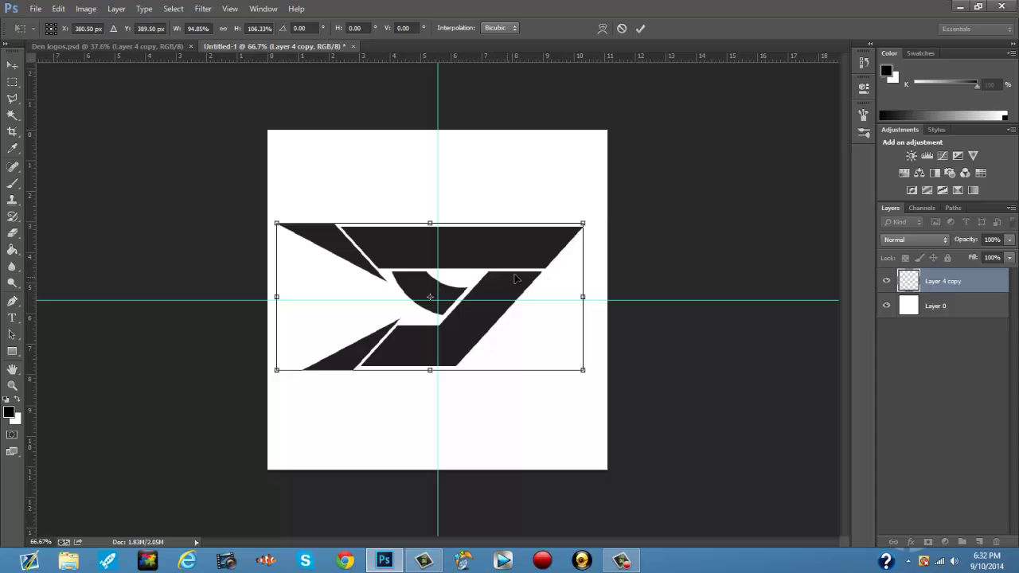
{"action": "left_click_drag", "start_coordinate": [516, 277], "coordinate": [518, 282]}
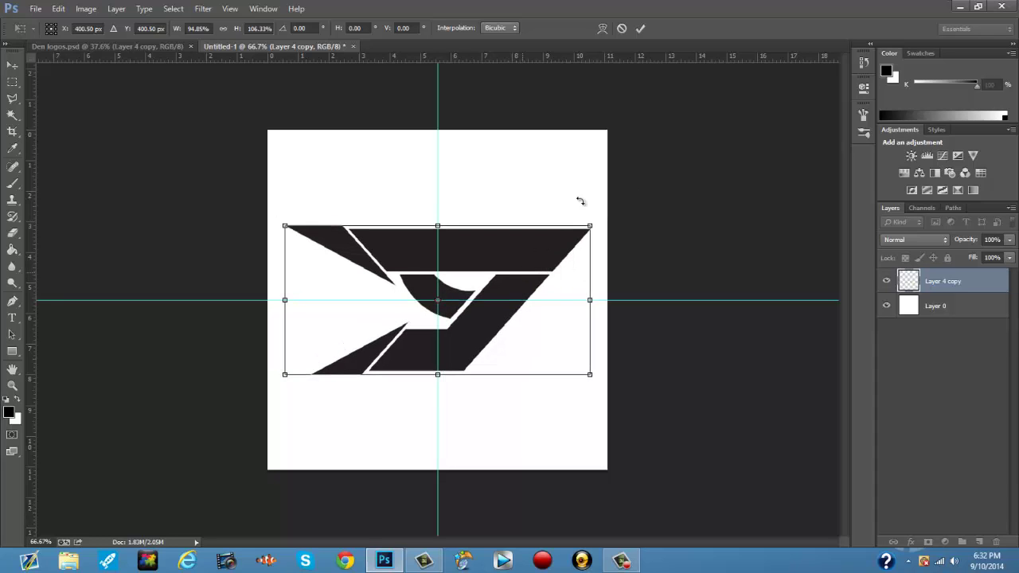
{"action": "left_click", "coordinate": [640, 28]}
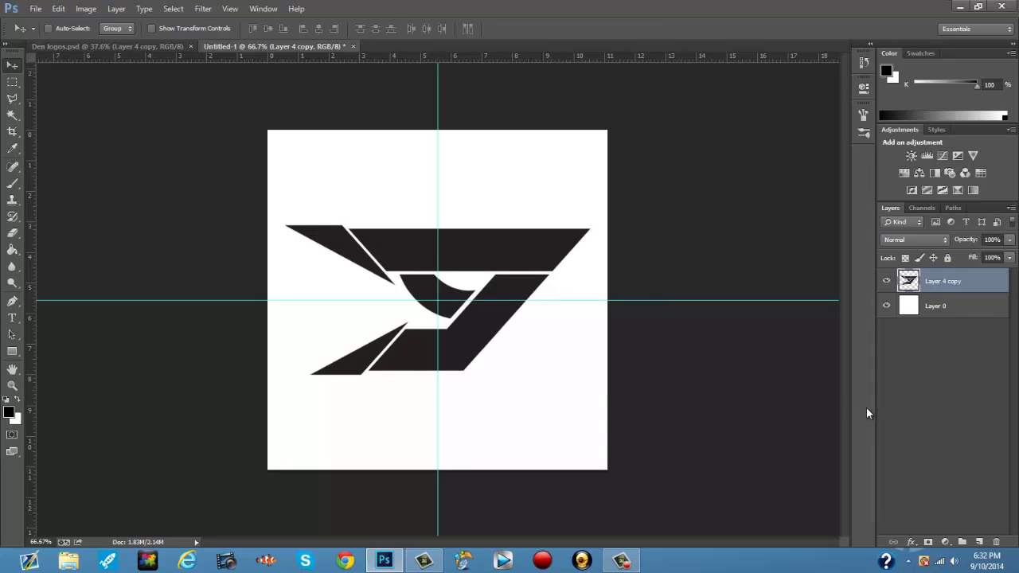
Duplicate the logo layer and give Layer 4 copy 2 a red #e51717 Color Overlay
{"action": "key", "text": "ctrl+j"}
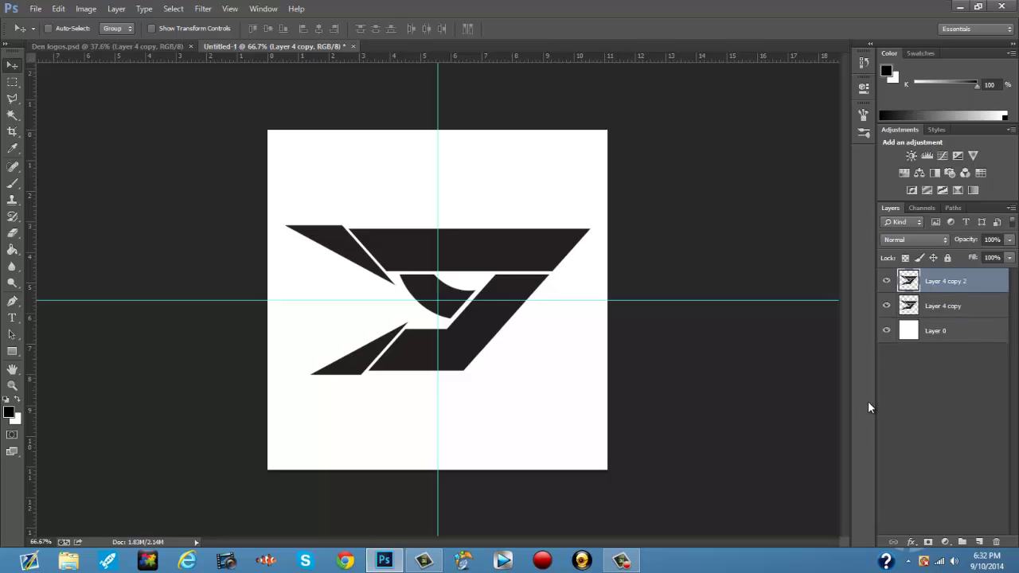
{"action": "right_click", "coordinate": [948, 285]}
{"action": "left_click", "coordinate": [819, 79]}
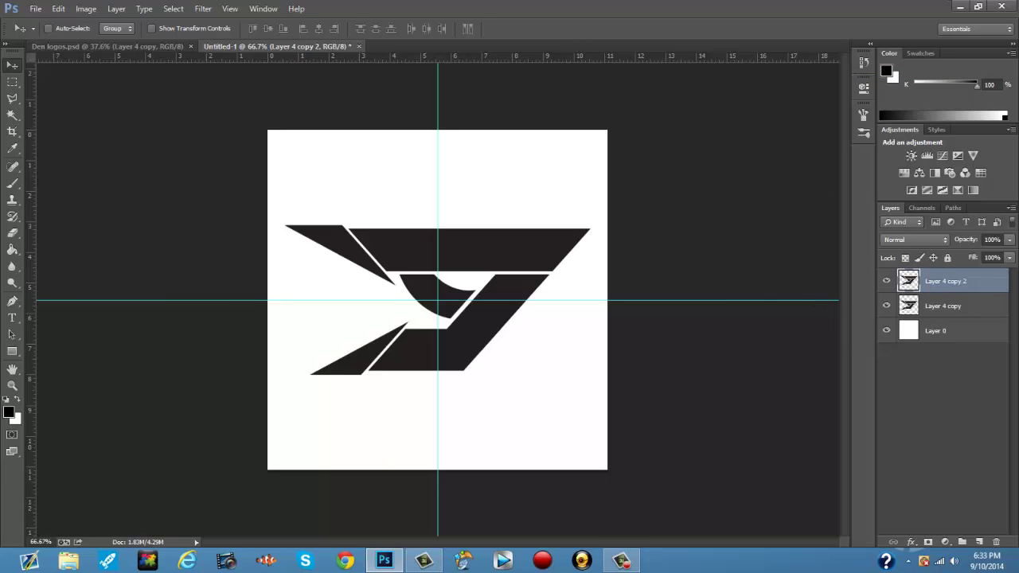
{"action": "double_click", "coordinate": [981, 288]}
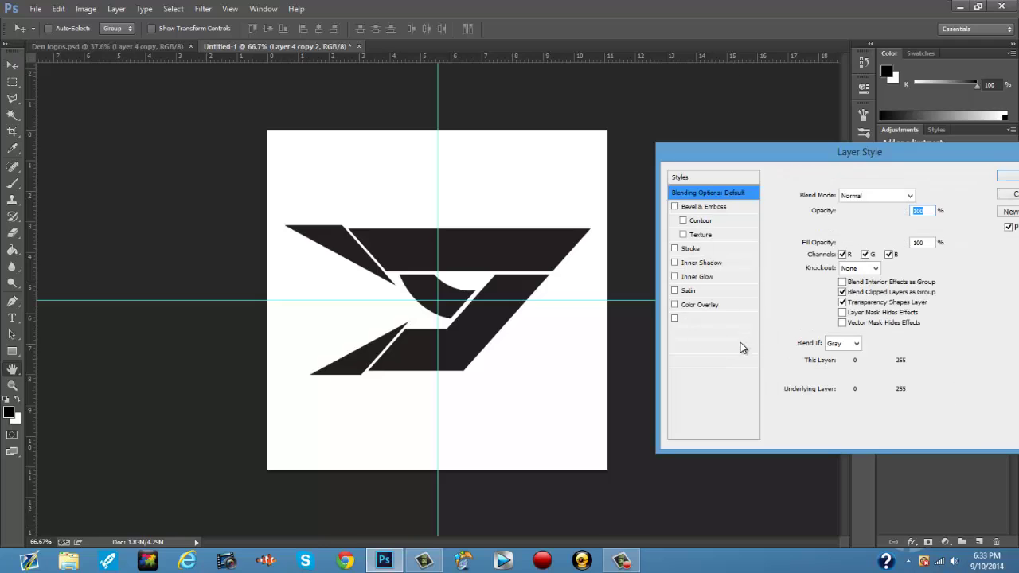
{"action": "left_click", "coordinate": [703, 310]}
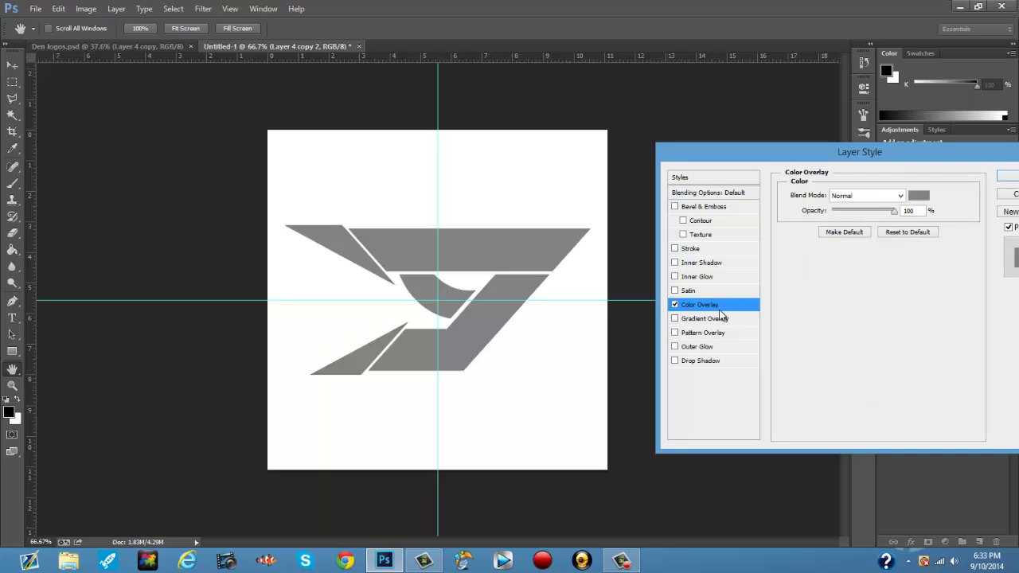
{"action": "left_click", "coordinate": [918, 195]}
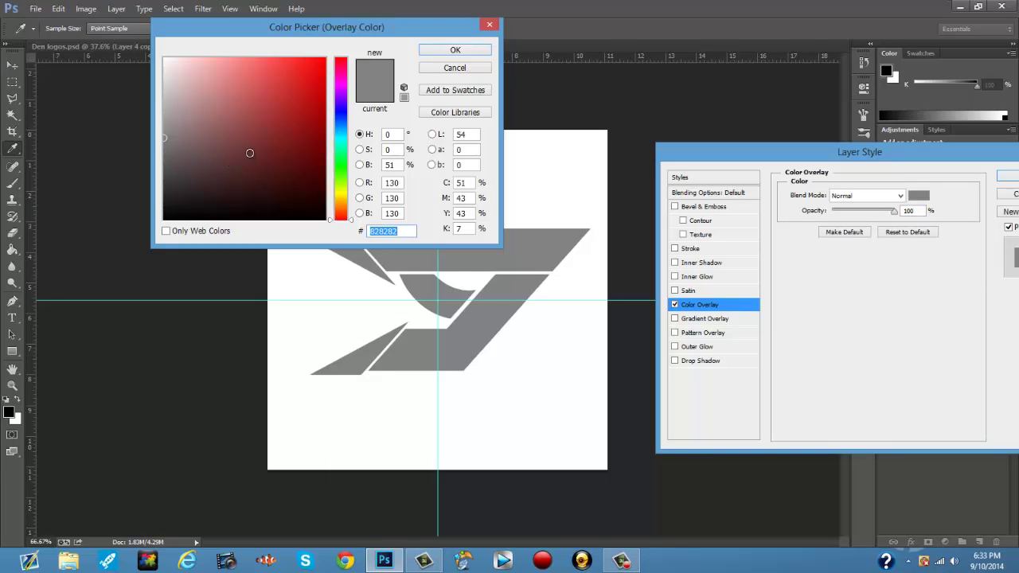
{"action": "left_click", "coordinate": [309, 76]}
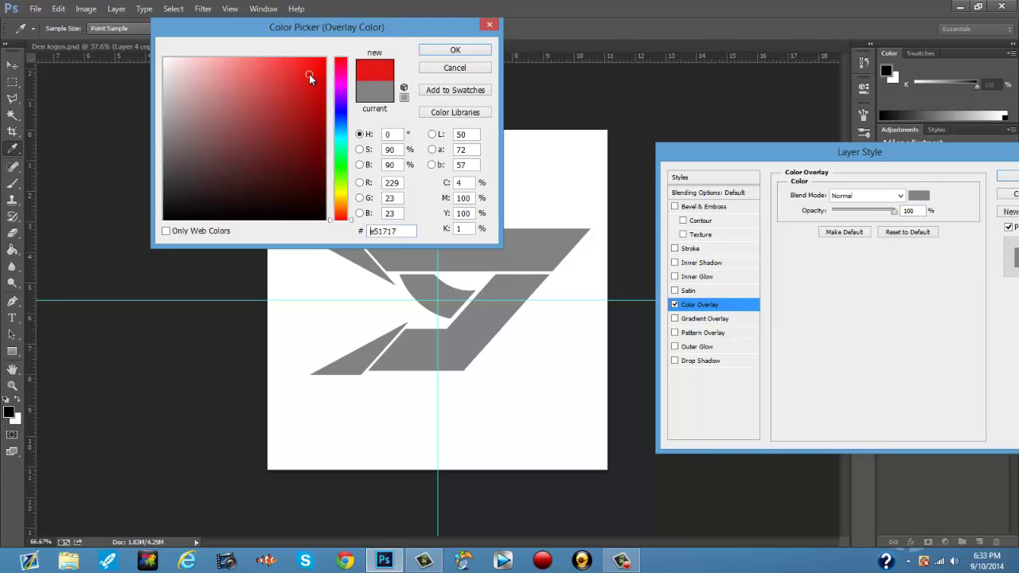
{"action": "left_click", "coordinate": [455, 49]}
{"action": "left_click", "coordinate": [1012, 181]}
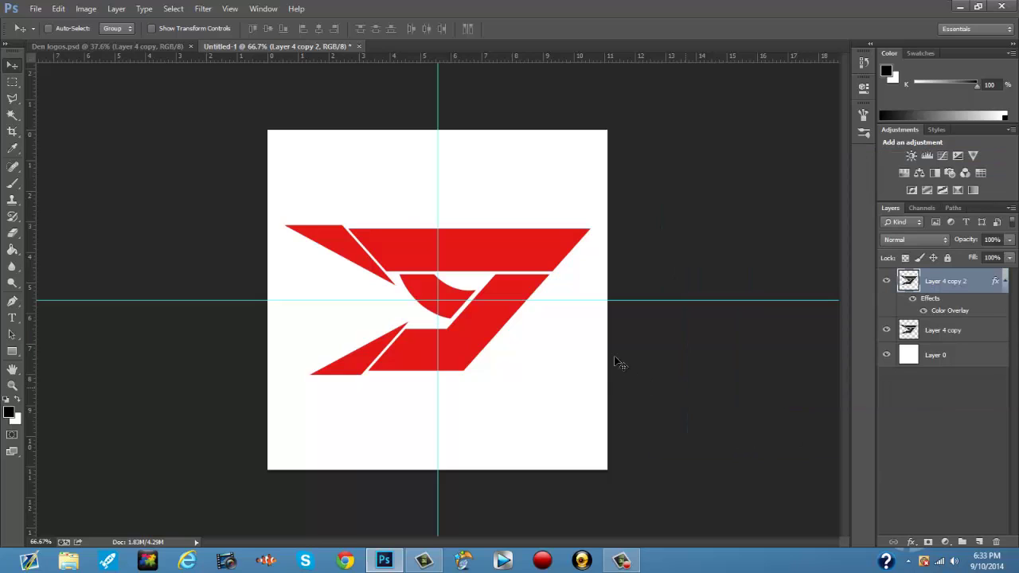
Scale the red copy down to about 71.5% × 72.5%, nested inside the black logo
{"action": "key", "text": "ctrl+t"}
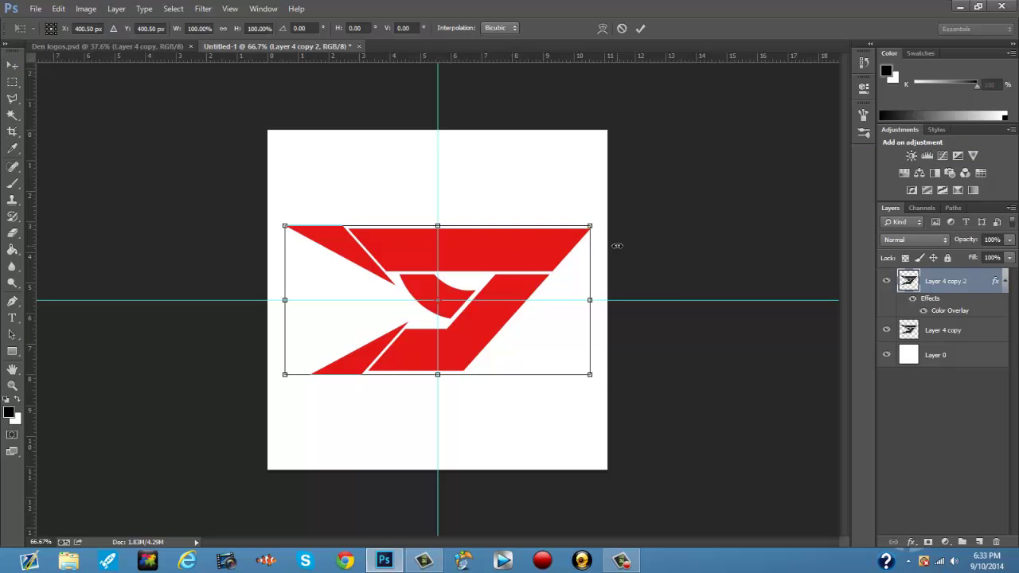
{"action": "left_click_drag", "start_coordinate": [589, 227], "coordinate": [534, 256]}
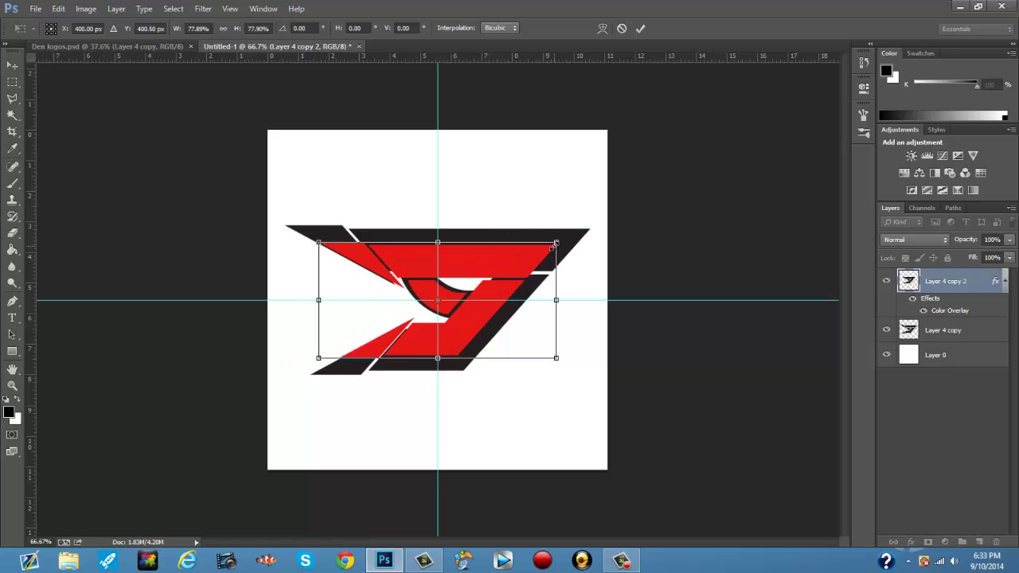
{"action": "left_click_drag", "start_coordinate": [554, 244], "coordinate": [538, 250]}
{"action": "left_click_drag", "start_coordinate": [507, 283], "coordinate": [514, 279]}
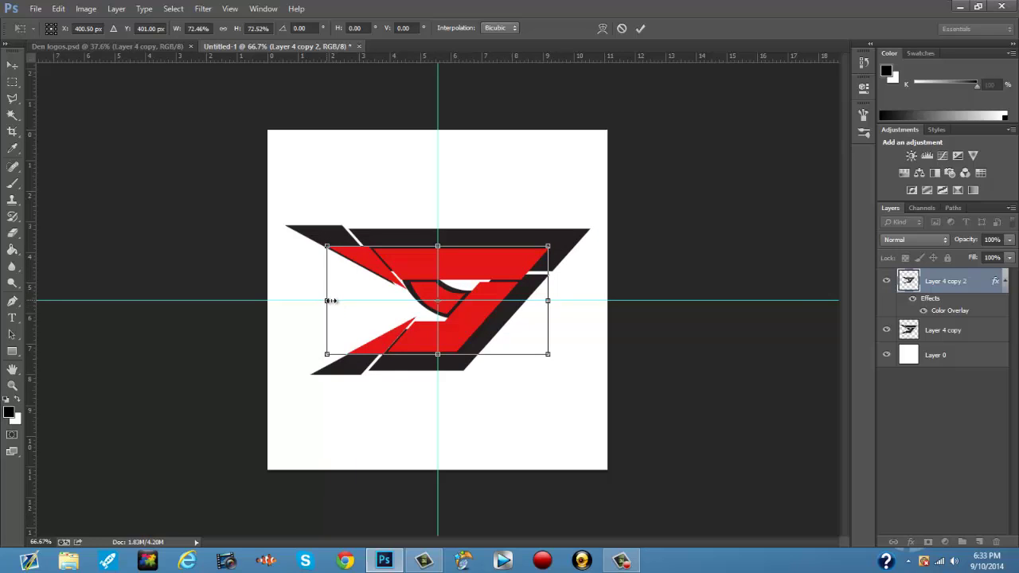
{"action": "left_click_drag", "start_coordinate": [328, 301], "coordinate": [330, 300]}
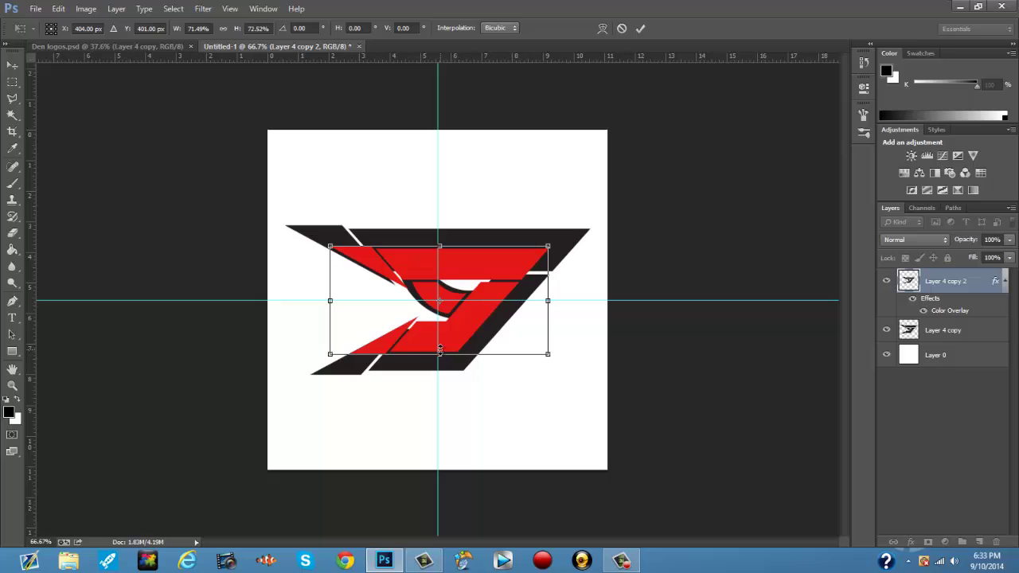
{"action": "left_click", "coordinate": [640, 28]}
Move the red Layer 4 copy 2 beneath the black logo layer in the Layers panel
{"action": "left_click", "coordinate": [1005, 289]}
{"action": "left_click_drag", "start_coordinate": [945, 276], "coordinate": [941, 321]}
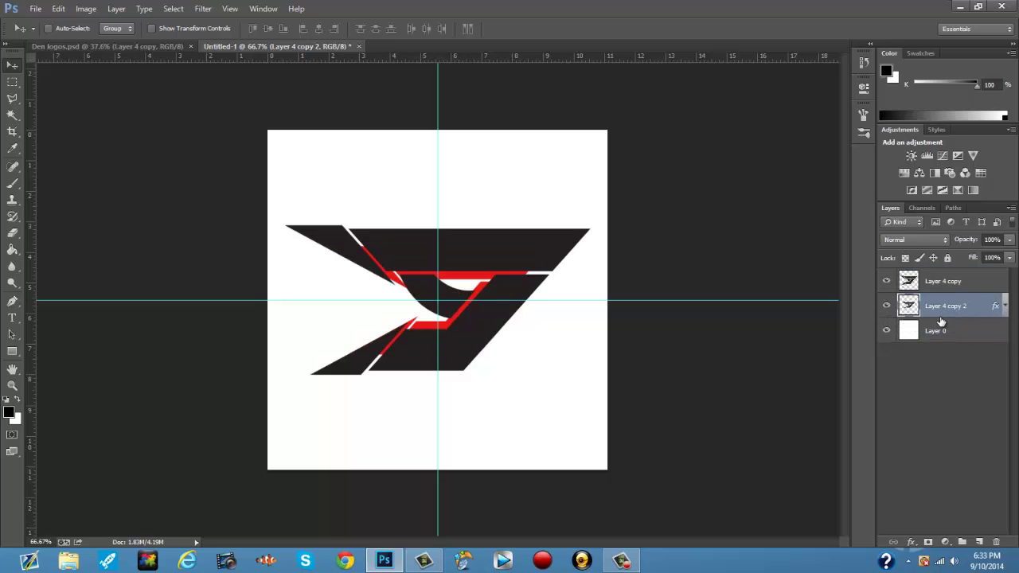
{"action": "left_click", "coordinate": [947, 284]}
{"action": "left_click", "coordinate": [884, 282]}
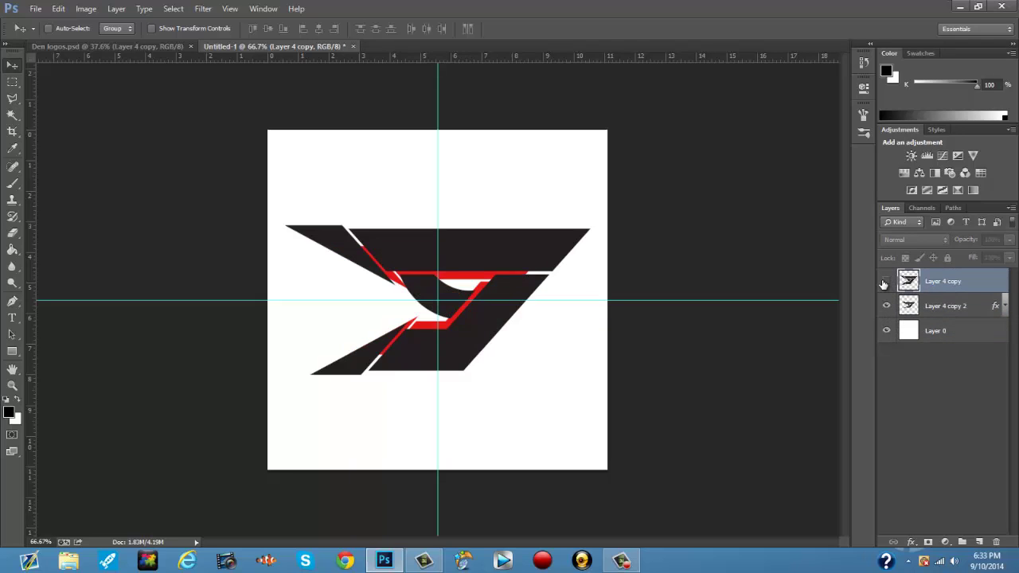
{"action": "left_click", "coordinate": [884, 282]}
{"action": "left_click", "coordinate": [937, 310]}
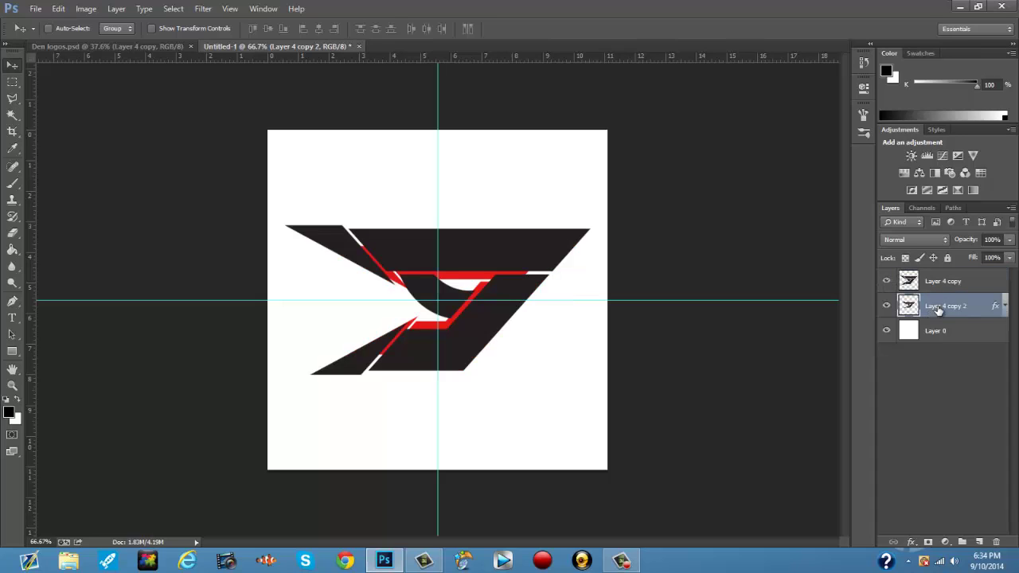
Set the black Layer 4 copy's opacity to 58%
{"action": "left_click", "coordinate": [958, 285]}
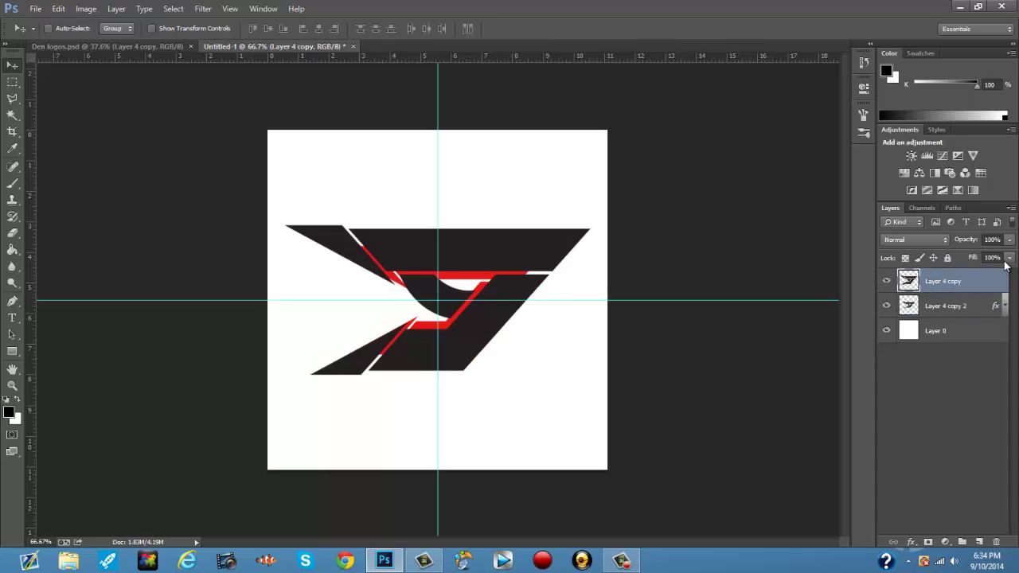
{"action": "left_click", "coordinate": [1008, 240]}
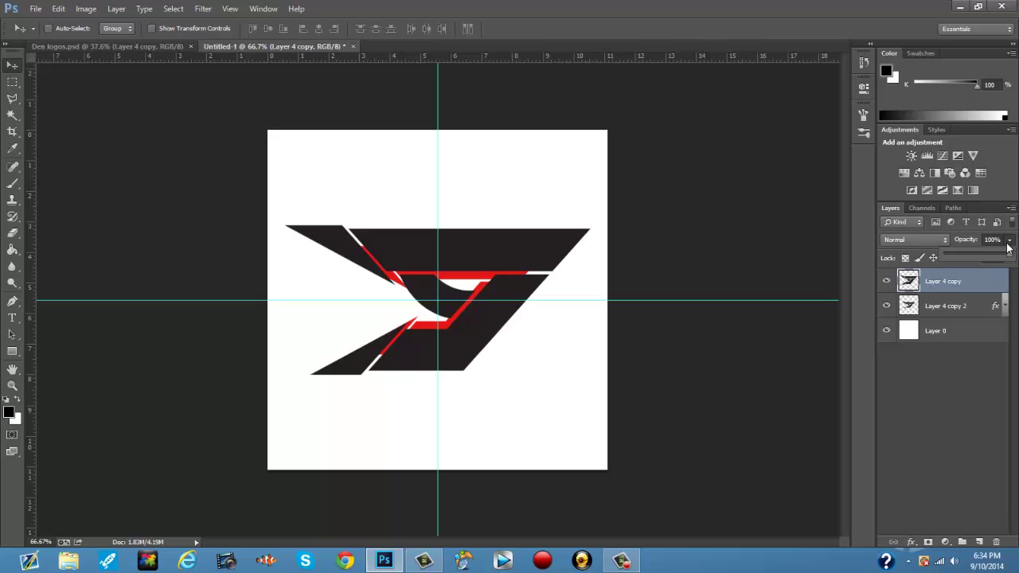
{"action": "left_click_drag", "start_coordinate": [1011, 257], "coordinate": [983, 257]}
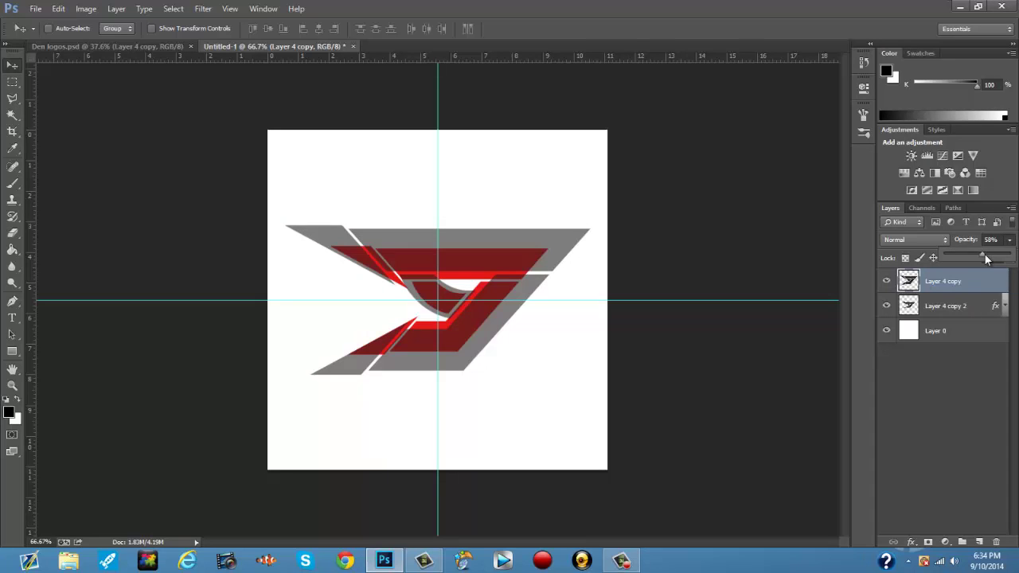
{"action": "left_click", "coordinate": [949, 309]}
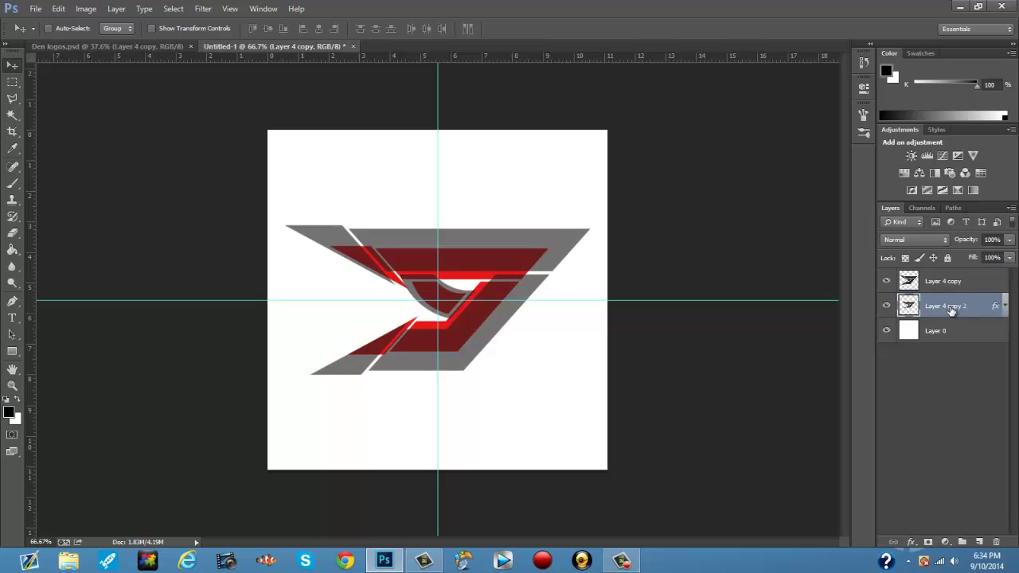
{"action": "left_click_drag", "start_coordinate": [389, 320], "coordinate": [519, 312]}
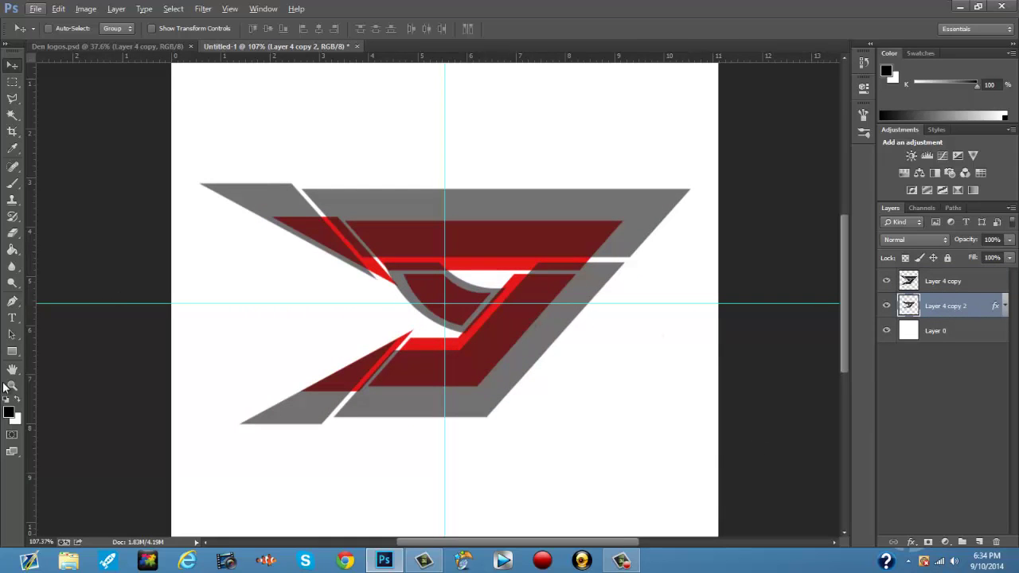
With the Pen tool, patch the left wing's upper gap by filling a path with the sampled red
{"action": "left_click", "coordinate": [12, 302]}
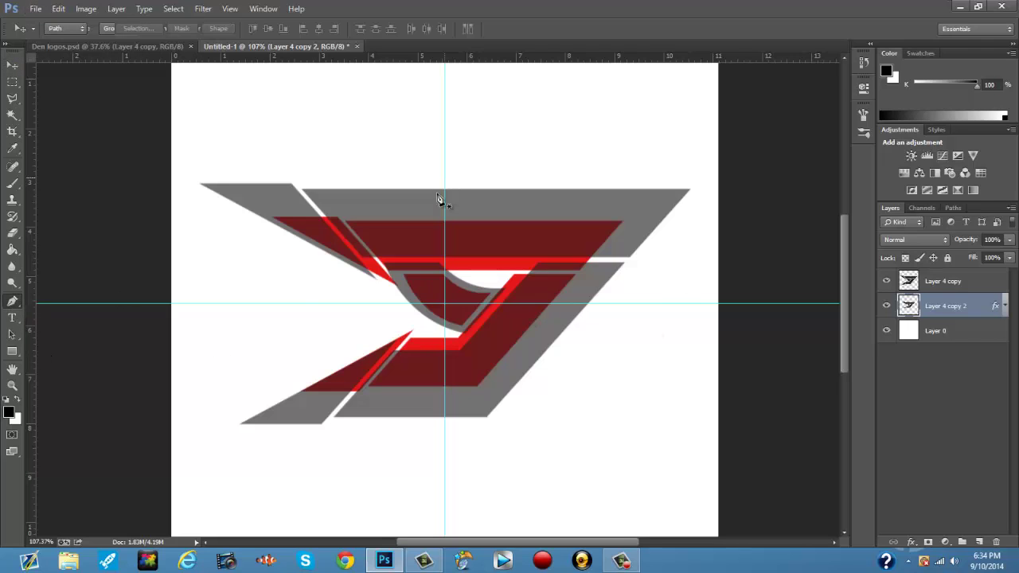
{"action": "scroll", "coordinate": [405, 270], "scroll_direction": "up", "scroll_amount": 4}
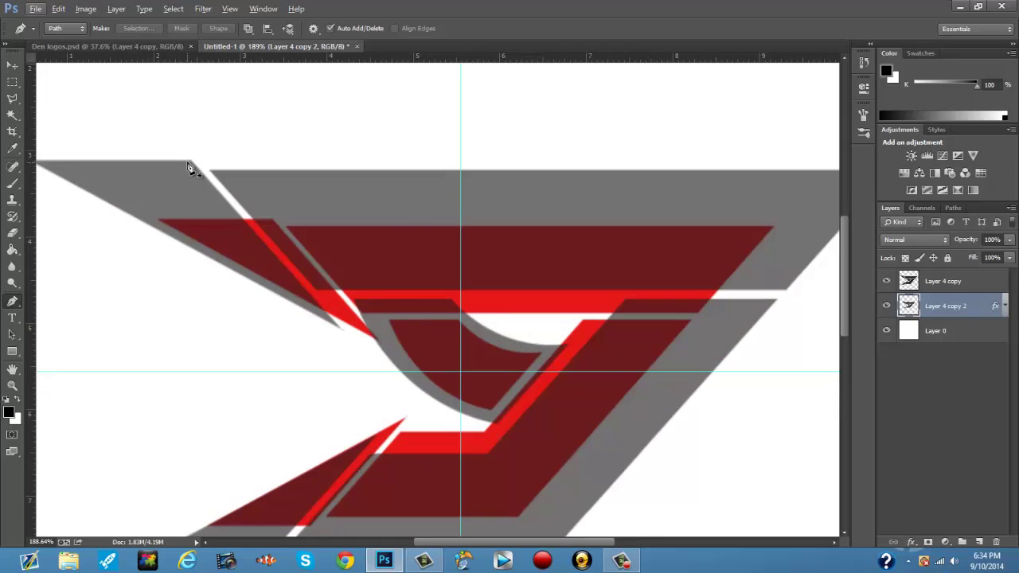
{"action": "left_click", "coordinate": [273, 219]}
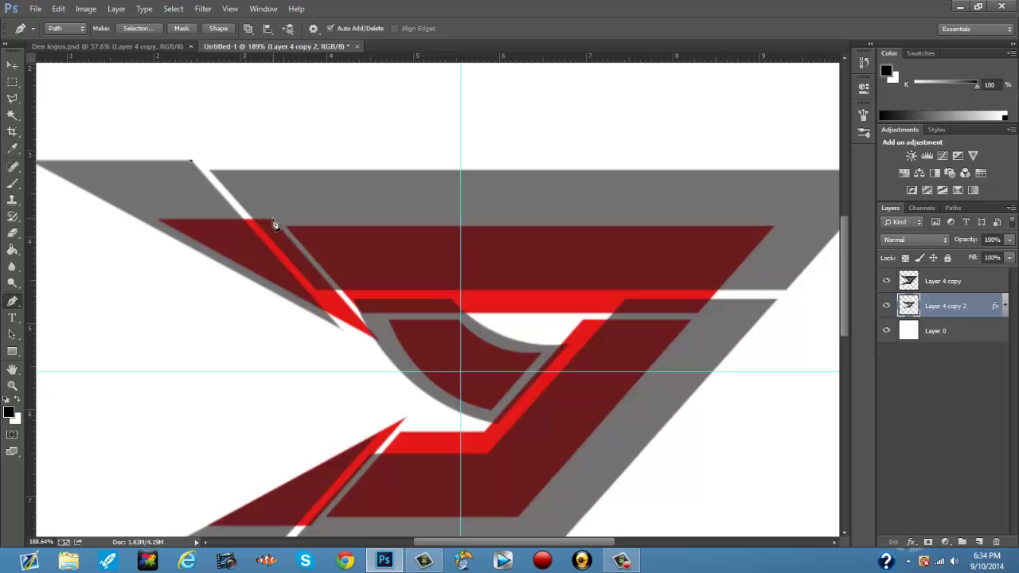
{"action": "left_click", "coordinate": [263, 259]}
{"action": "left_click", "coordinate": [182, 216]}
{"action": "left_click", "coordinate": [191, 160]}
{"action": "right_click", "coordinate": [229, 220]}
{"action": "left_click", "coordinate": [284, 293]}
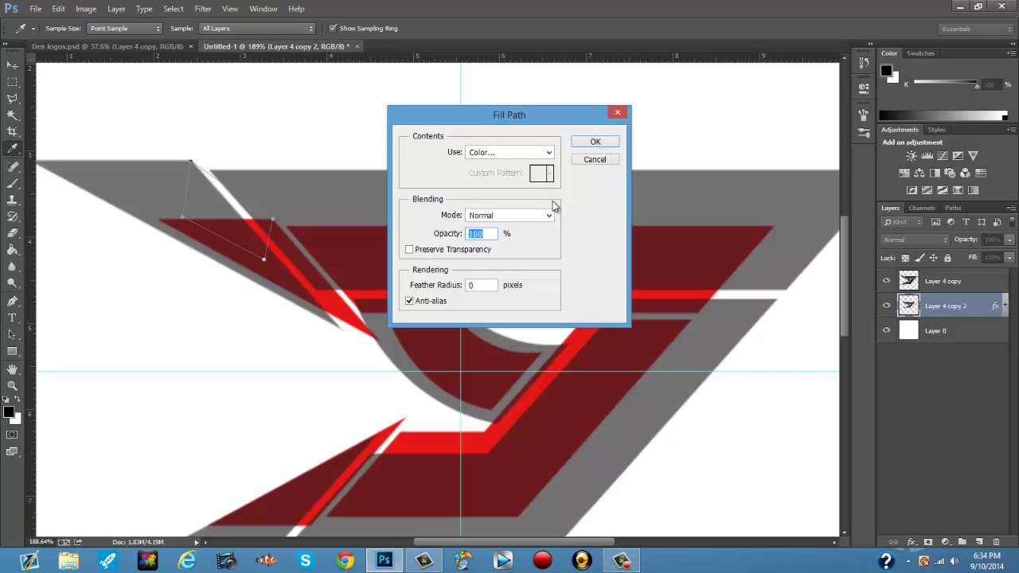
{"action": "left_click", "coordinate": [547, 152]}
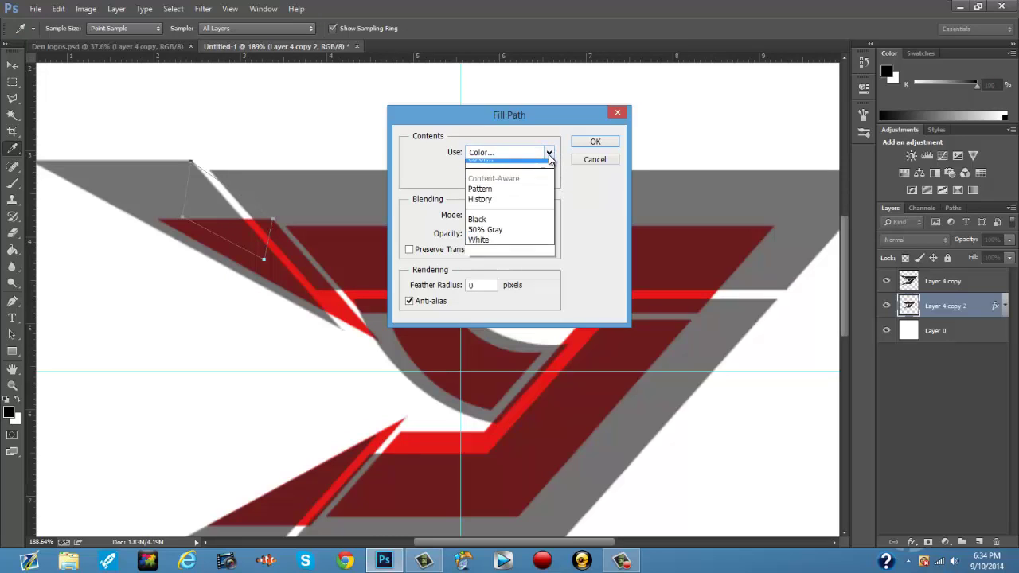
{"action": "left_click", "coordinate": [501, 195]}
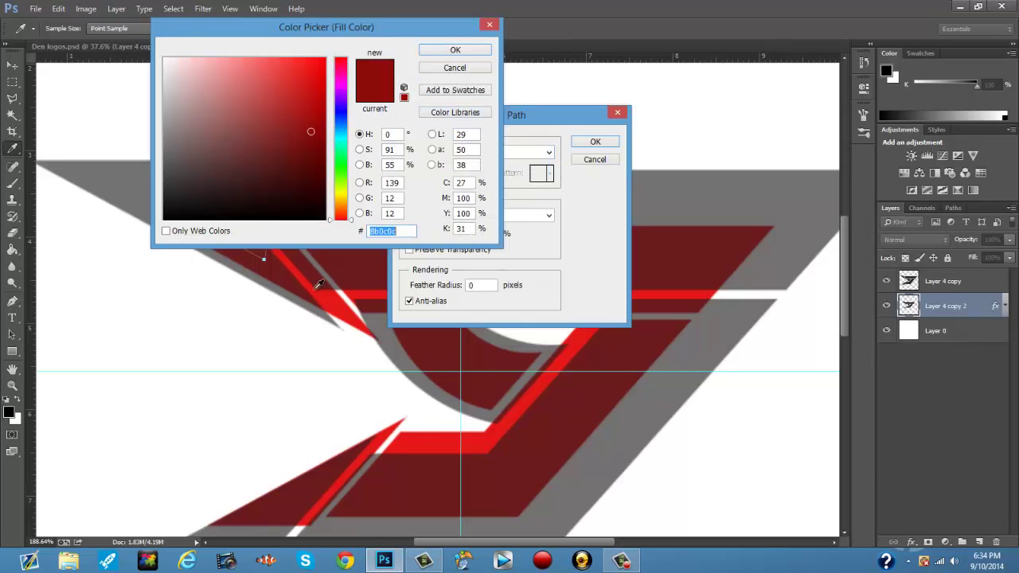
{"action": "left_click", "coordinate": [432, 450]}
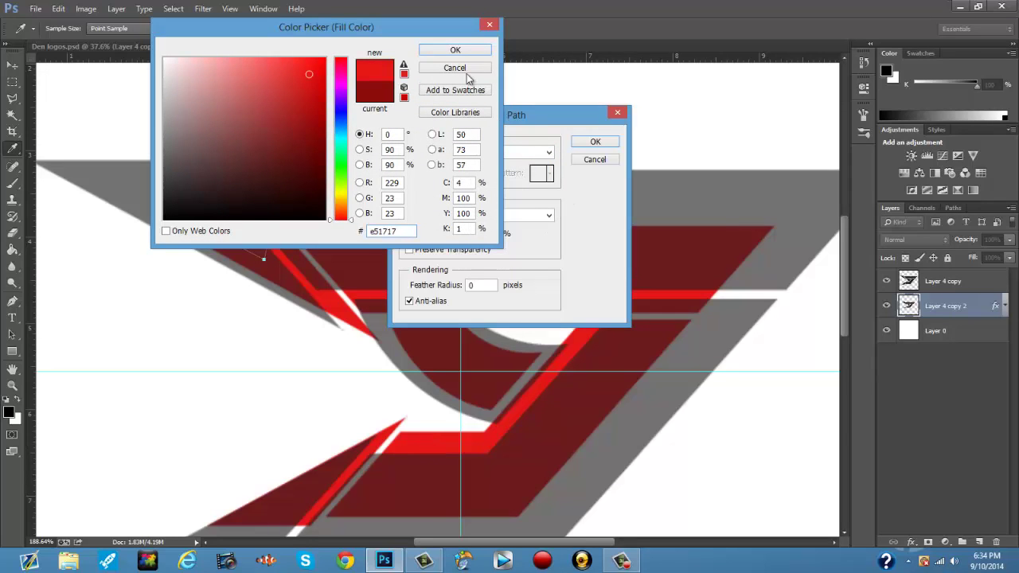
{"action": "left_click", "coordinate": [455, 49]}
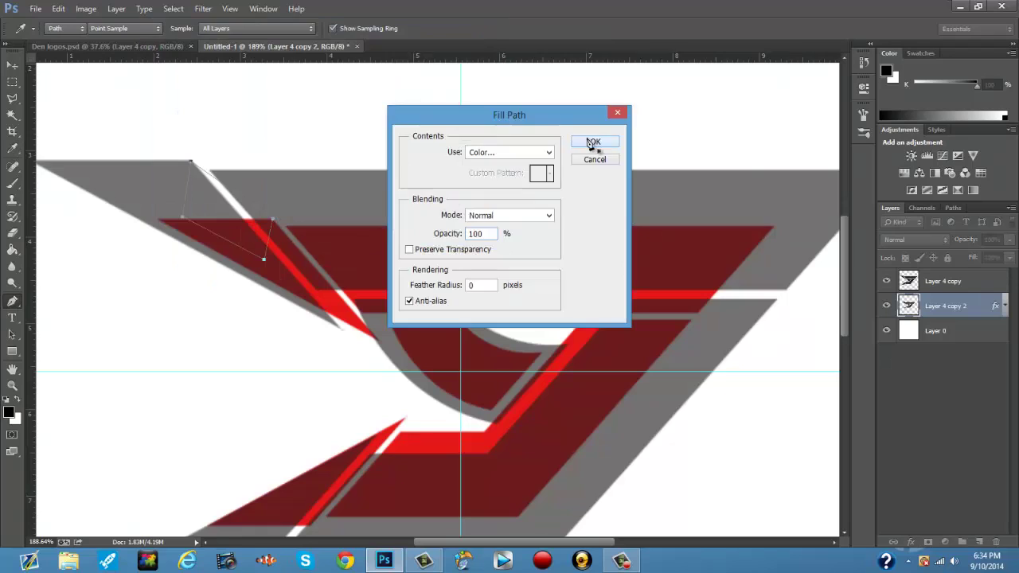
{"action": "left_click", "coordinate": [593, 143]}
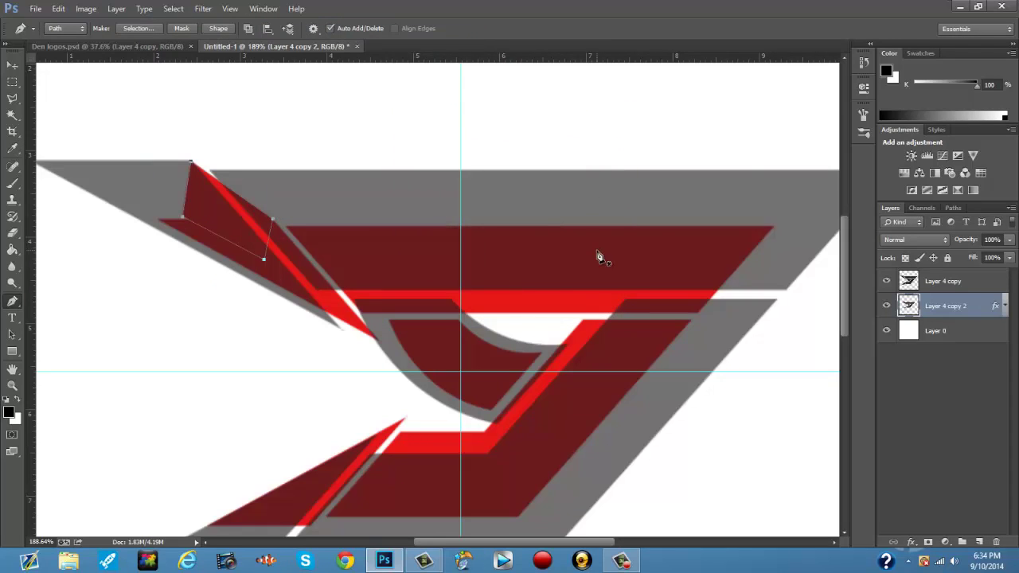
{"action": "key", "text": "Return"}
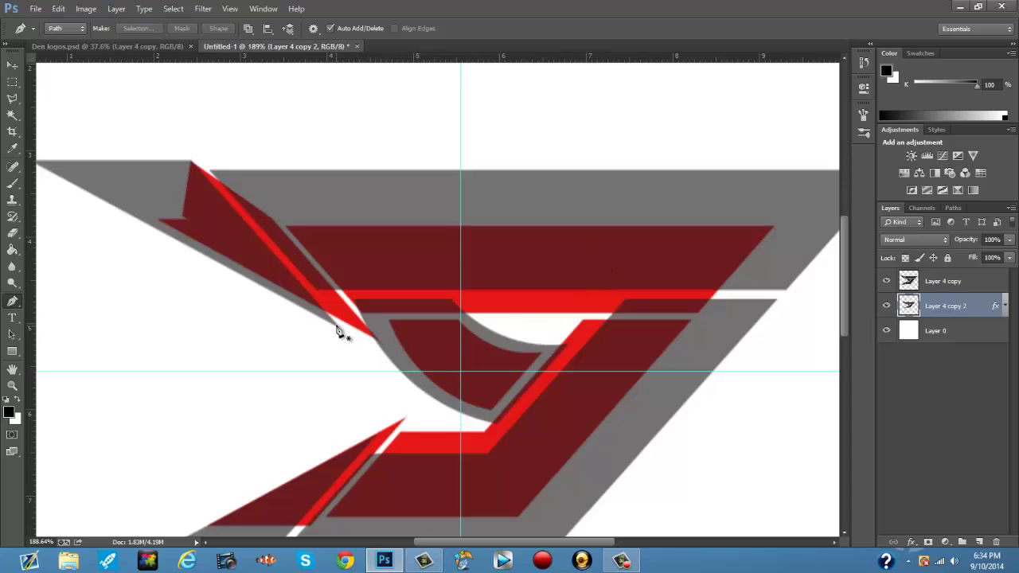
Draw a curved path along the stripe and fill it with red
{"action": "left_click", "coordinate": [337, 325]}
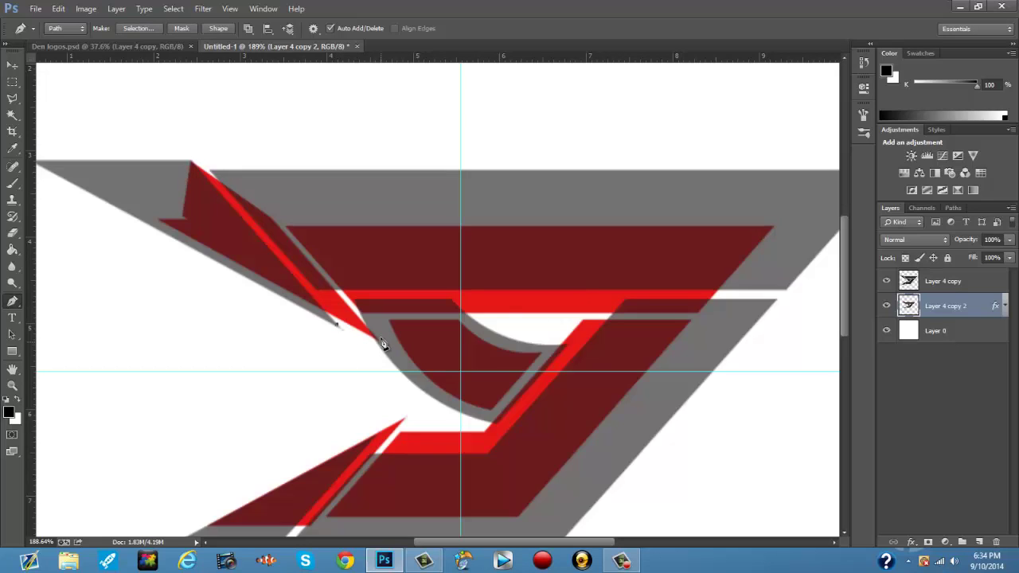
{"action": "key", "text": "ctrl+z"}
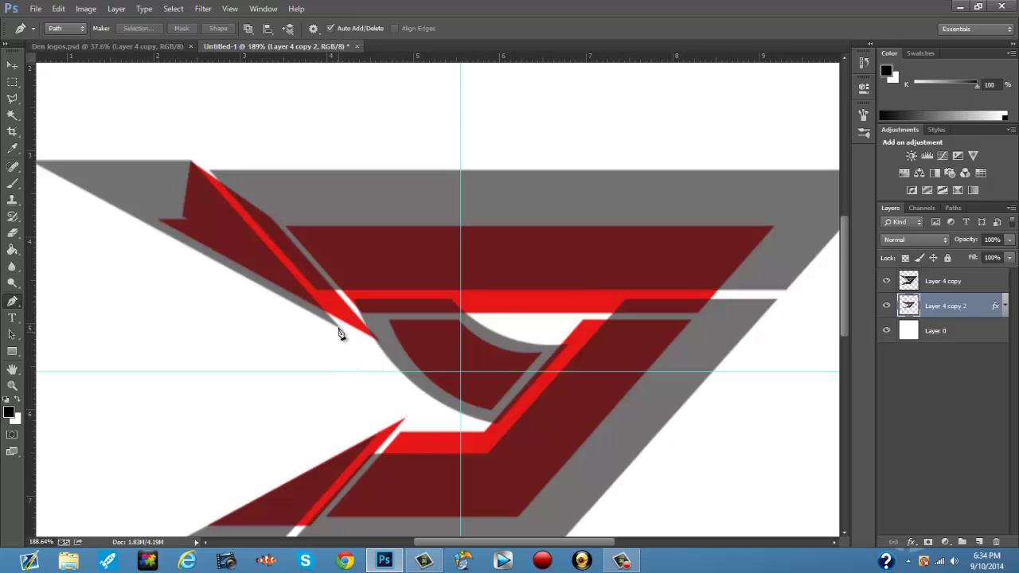
{"action": "key", "text": "ctrl+z"}
{"action": "left_click", "coordinate": [380, 340]}
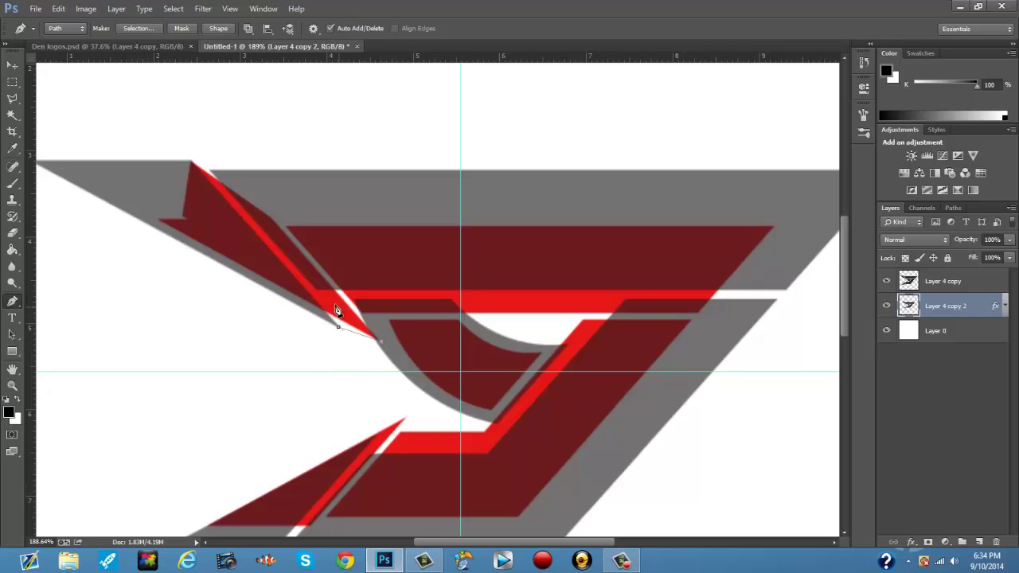
{"action": "left_click_drag", "start_coordinate": [332, 301], "coordinate": [295, 292]}
{"action": "left_click", "coordinate": [338, 326]}
{"action": "right_click", "coordinate": [335, 319]}
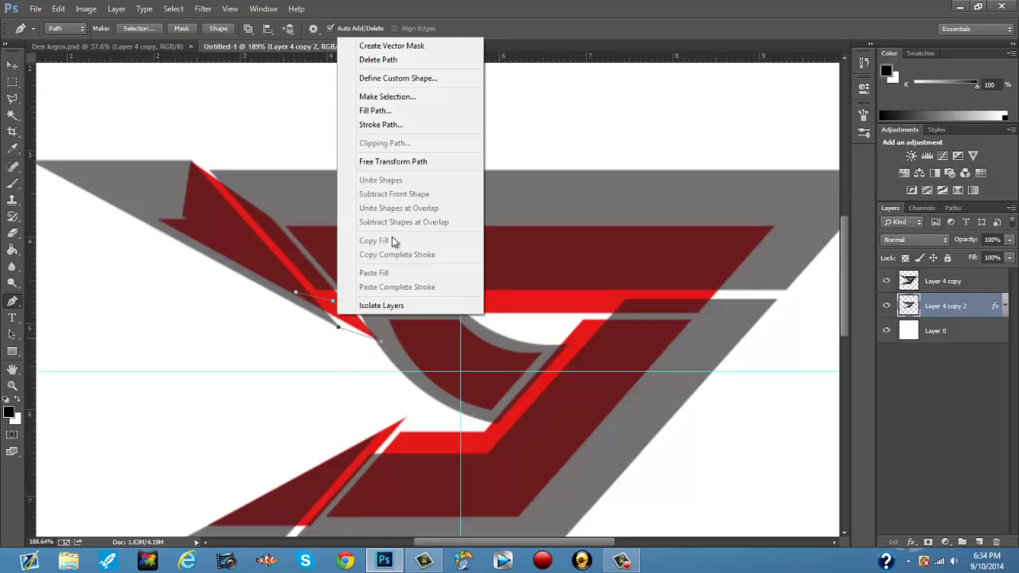
{"action": "left_click", "coordinate": [382, 107]}
{"action": "left_click", "coordinate": [595, 142]}
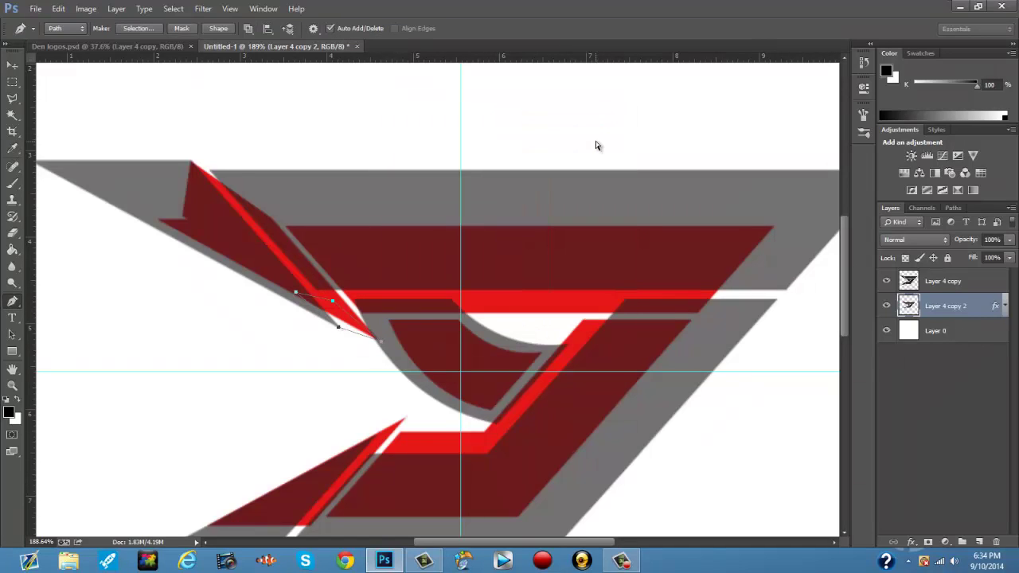
{"action": "key", "text": "Return"}
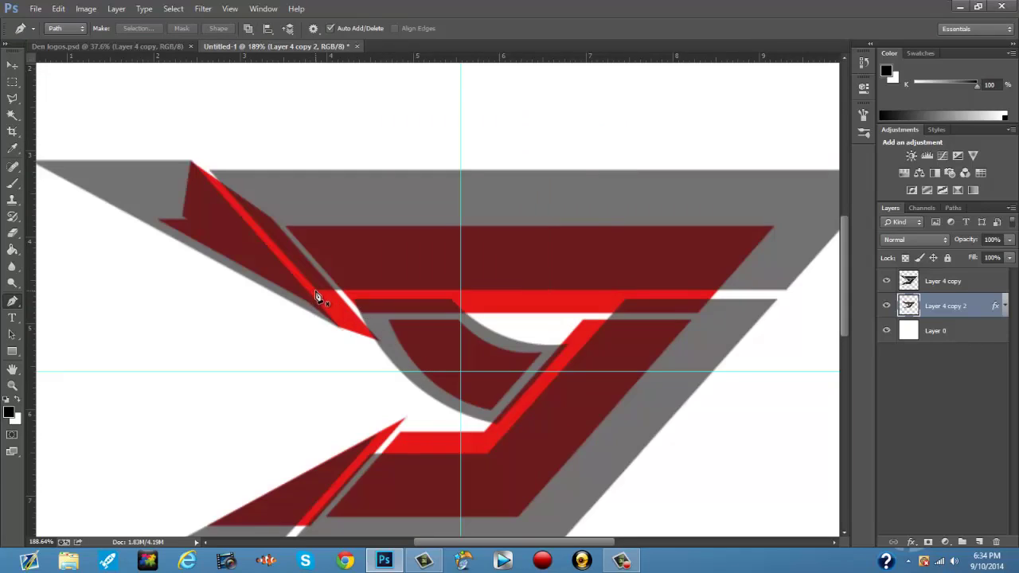
Outline the remaining upper gap with a path and fill it
{"action": "left_click", "coordinate": [363, 317]}
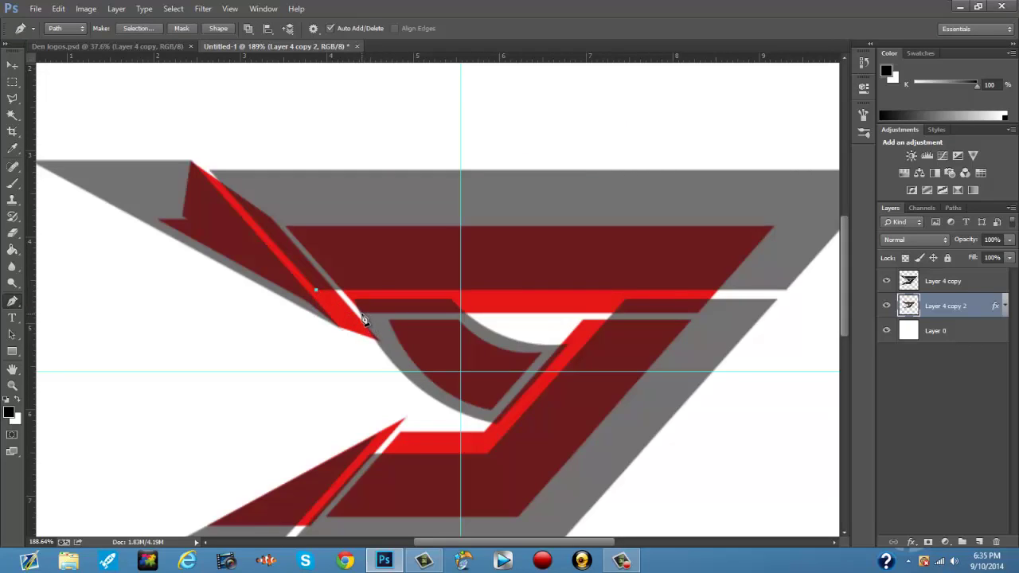
{"action": "left_click", "coordinate": [317, 251]}
{"action": "right_click", "coordinate": [343, 291]}
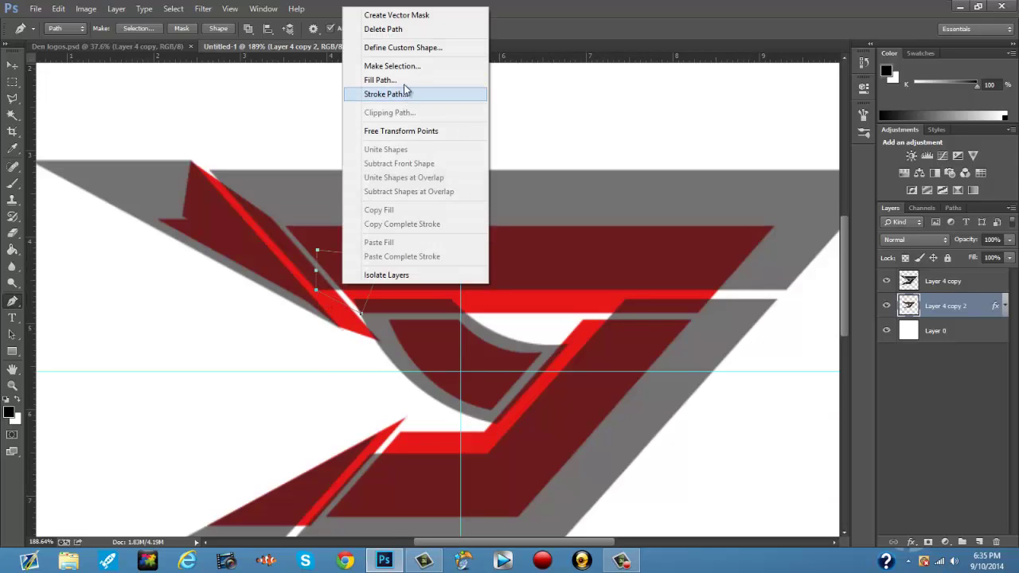
{"action": "left_click", "coordinate": [403, 78]}
{"action": "left_click", "coordinate": [596, 141]}
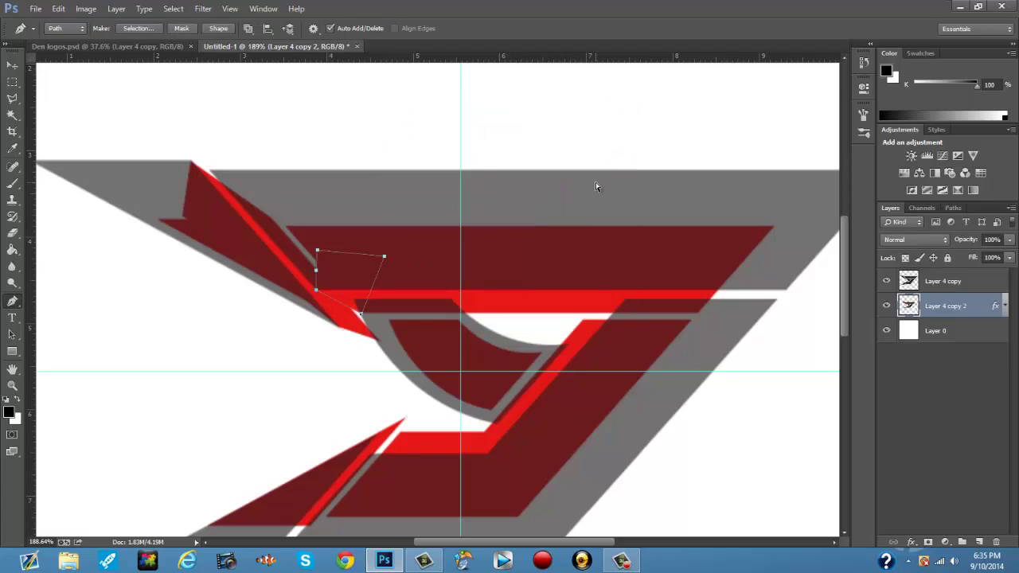
{"action": "key", "text": "Return"}
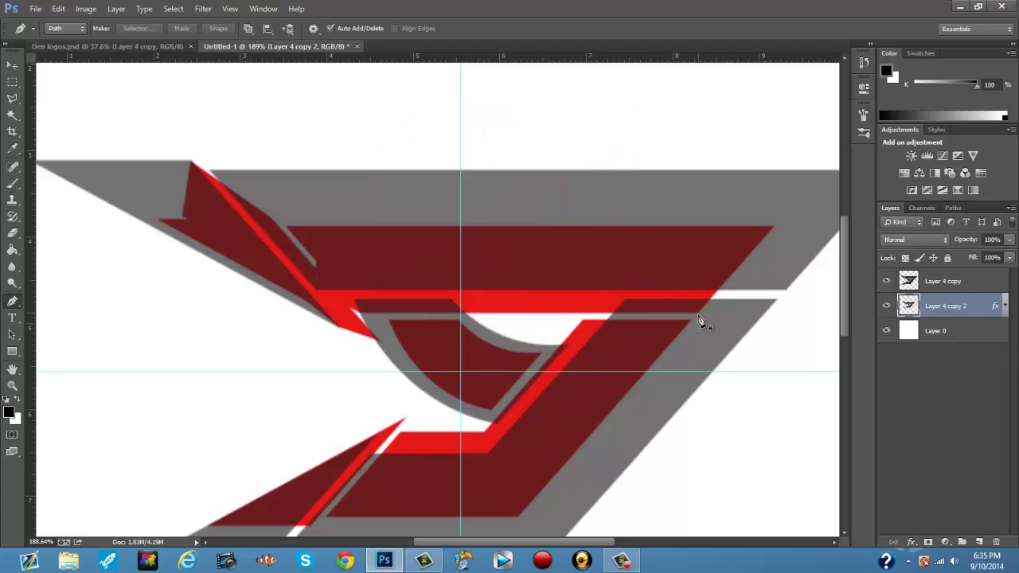
Fill a pen path over the right-side gap to extend the maroon bar
{"action": "left_click_drag", "start_coordinate": [697, 314], "coordinate": [785, 292]}
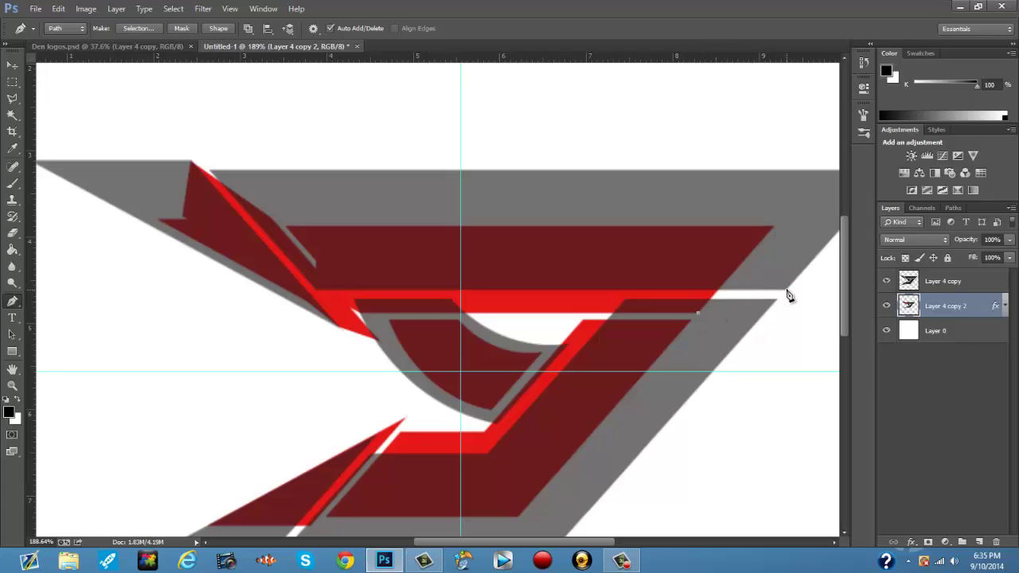
{"action": "left_click", "coordinate": [777, 238]}
{"action": "left_click", "coordinate": [703, 240]}
{"action": "left_click", "coordinate": [630, 273]}
{"action": "left_click", "coordinate": [697, 312]}
{"action": "right_click", "coordinate": [710, 290]}
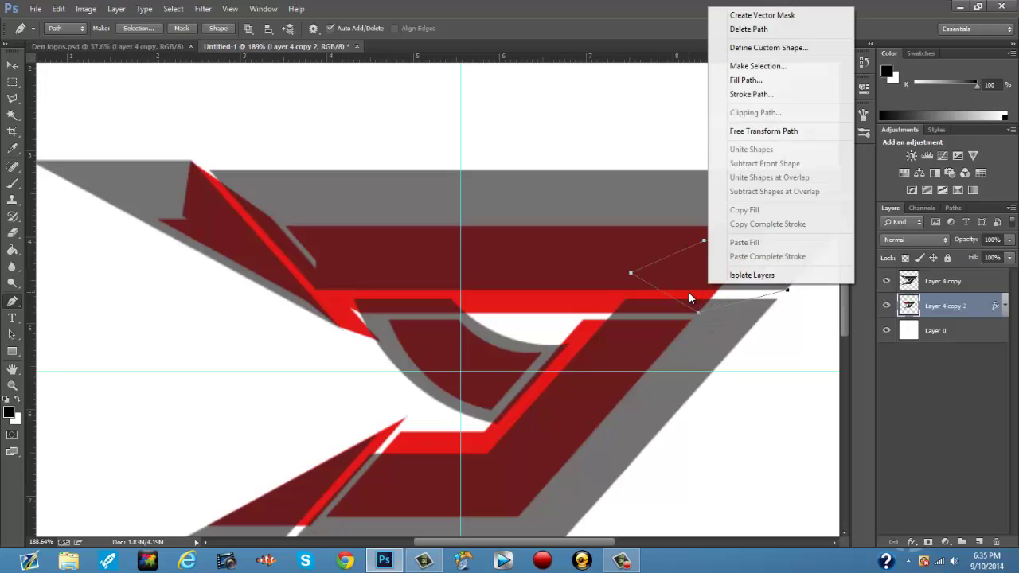
{"action": "left_click", "coordinate": [796, 81]}
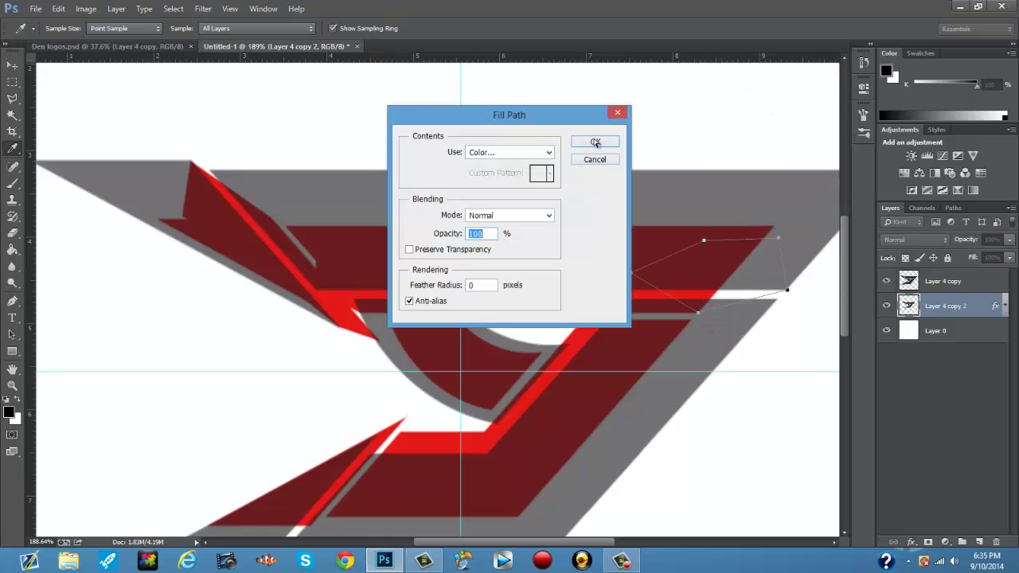
{"action": "left_click", "coordinate": [593, 142]}
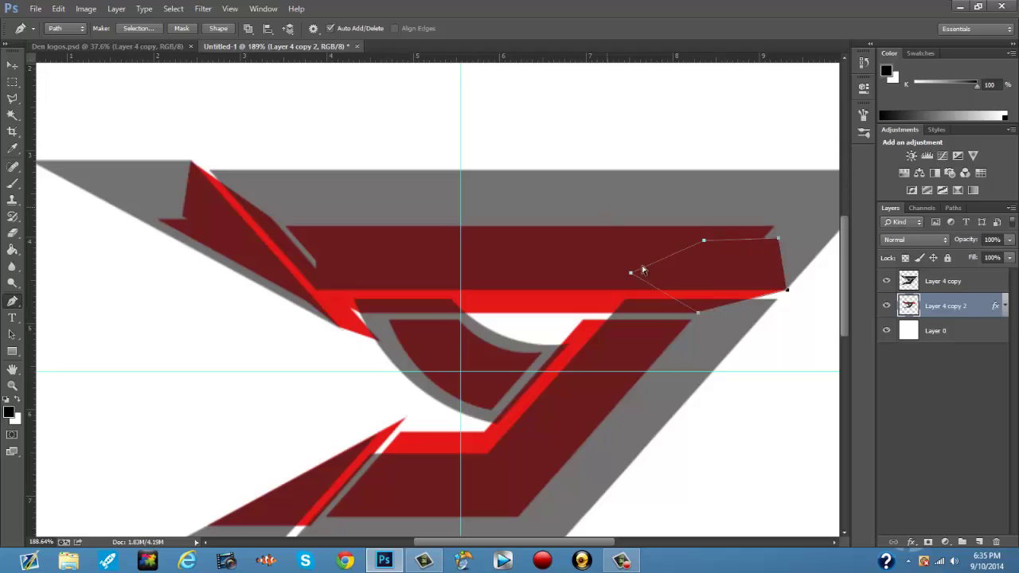
{"action": "key", "text": "Return"}
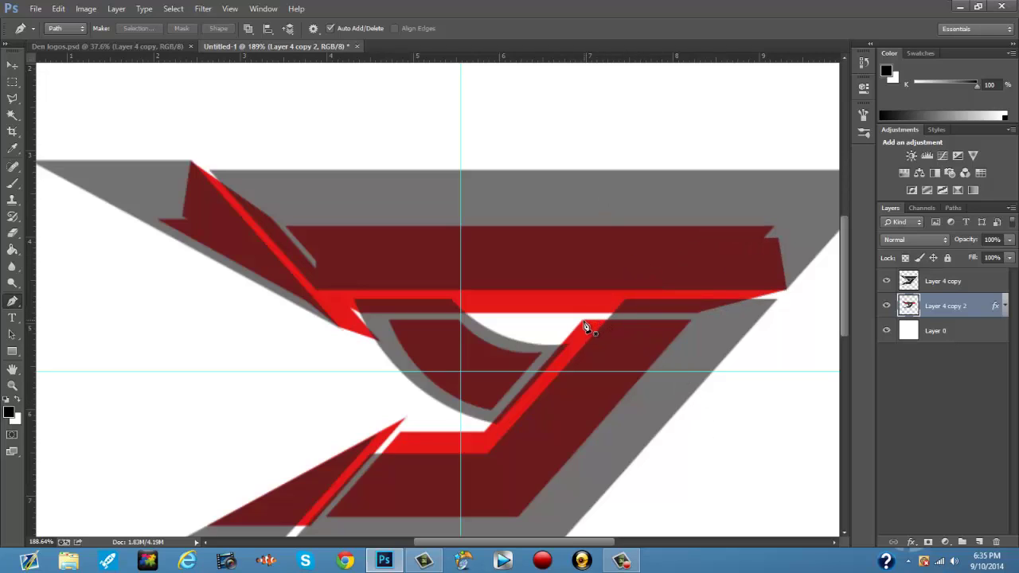
Fill a small curved path beside the diagonal red stripe with dark red
{"action": "left_click", "coordinate": [584, 322]}
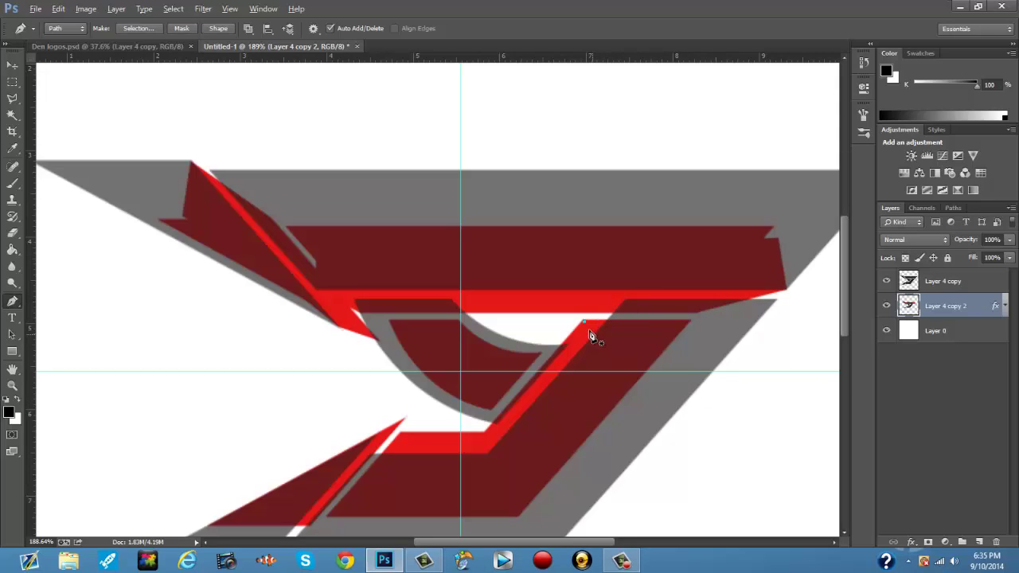
{"action": "left_click", "coordinate": [584, 322]}
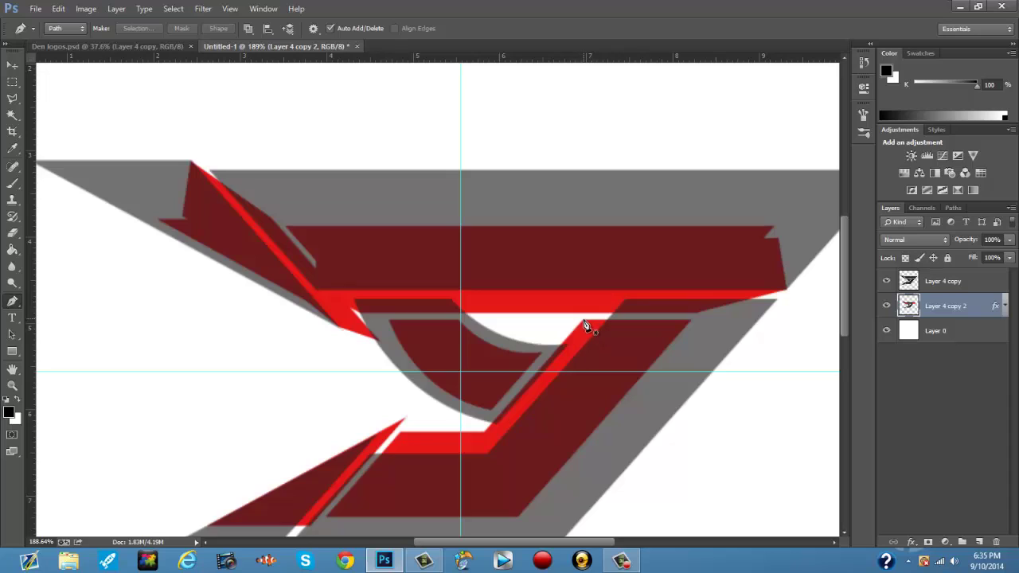
{"action": "left_click", "coordinate": [625, 306]}
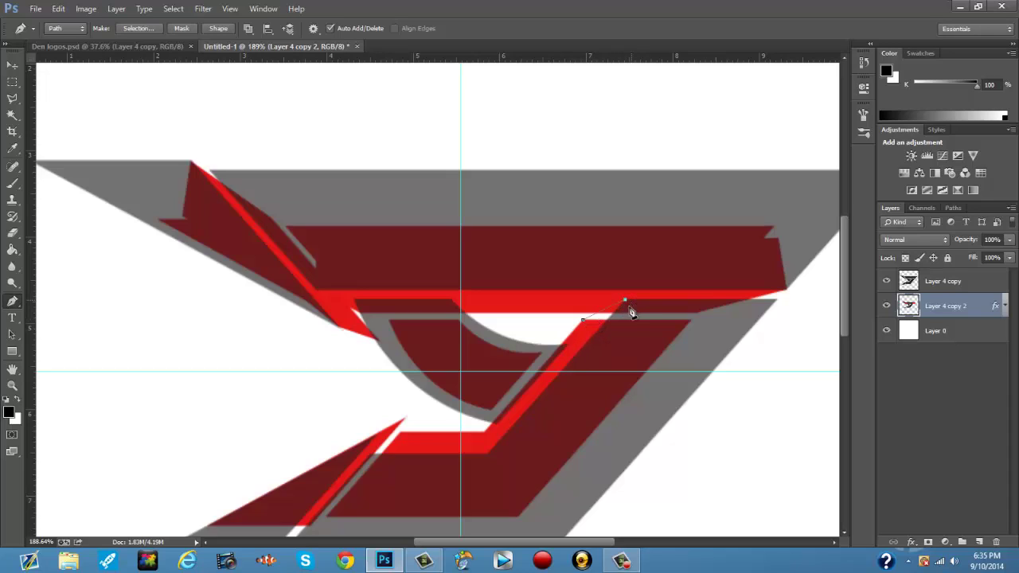
{"action": "left_click_drag", "start_coordinate": [626, 302], "coordinate": [625, 328]}
{"action": "right_click", "coordinate": [609, 325]}
{"action": "left_click", "coordinate": [674, 116]}
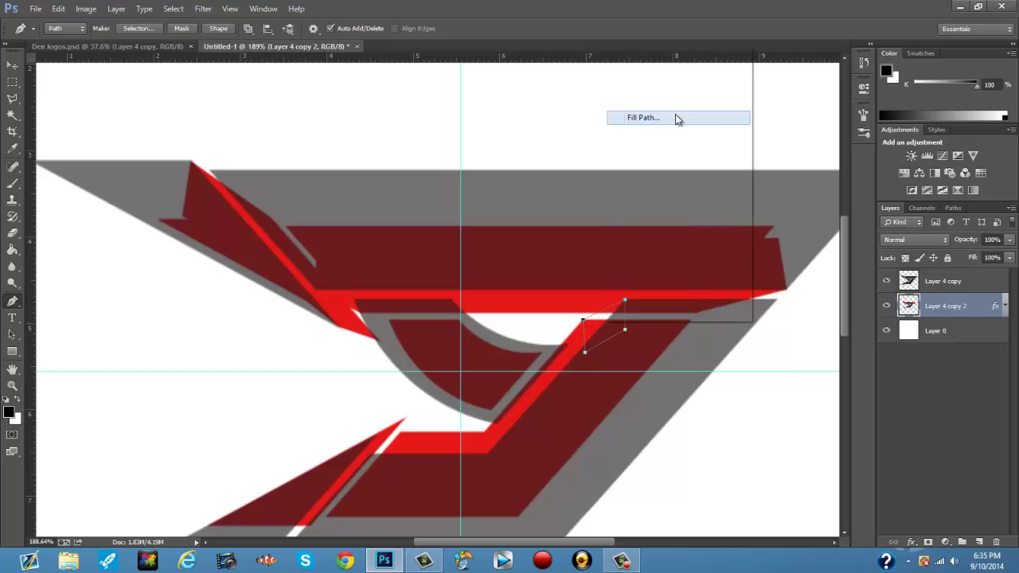
{"action": "left_click", "coordinate": [595, 143]}
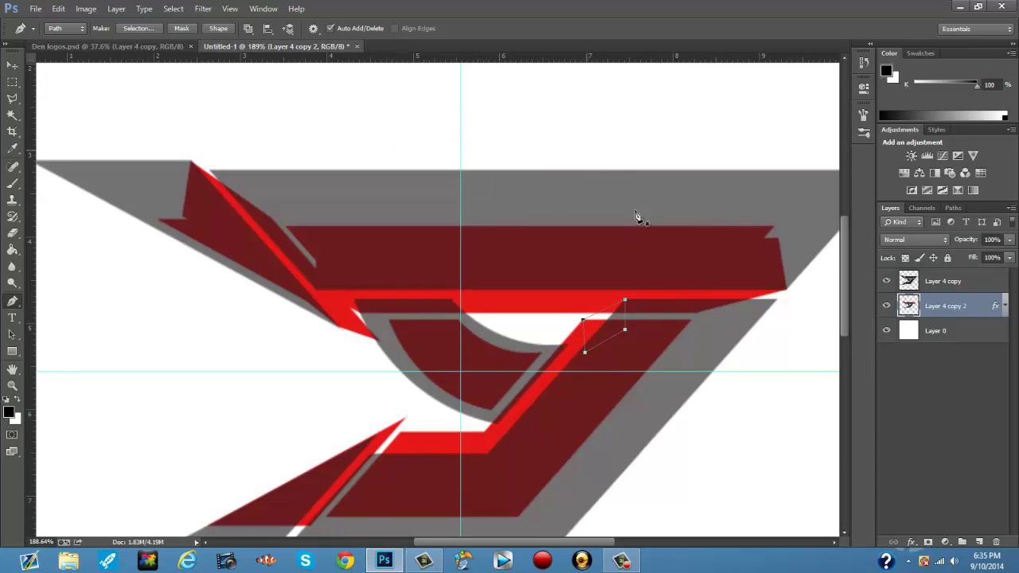
{"action": "key", "text": "Return"}
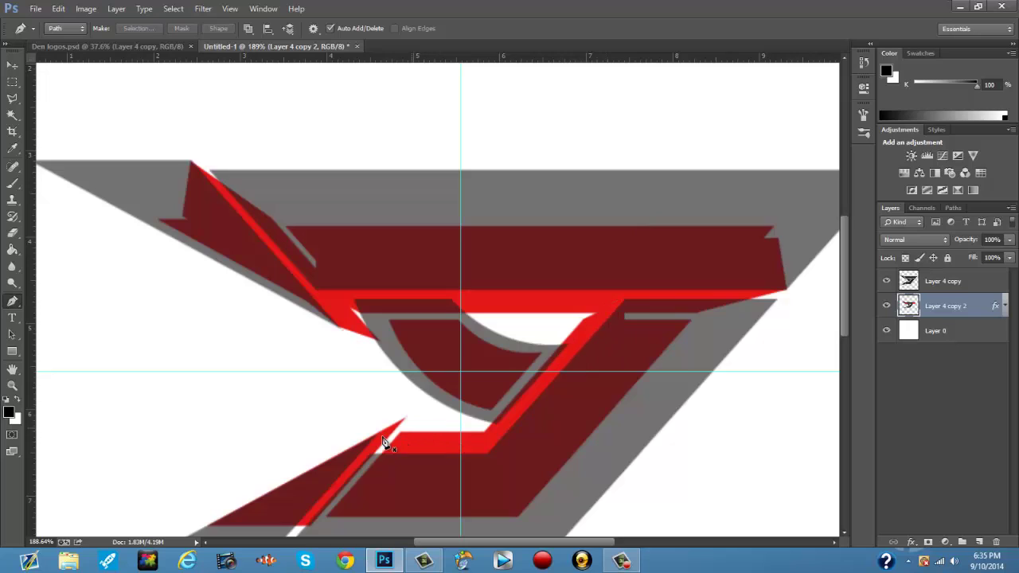
Fill a curved path at the bottom corner of the lower wing with dark red
{"action": "scroll", "coordinate": [318, 494], "scroll_direction": "down", "scroll_amount": 3}
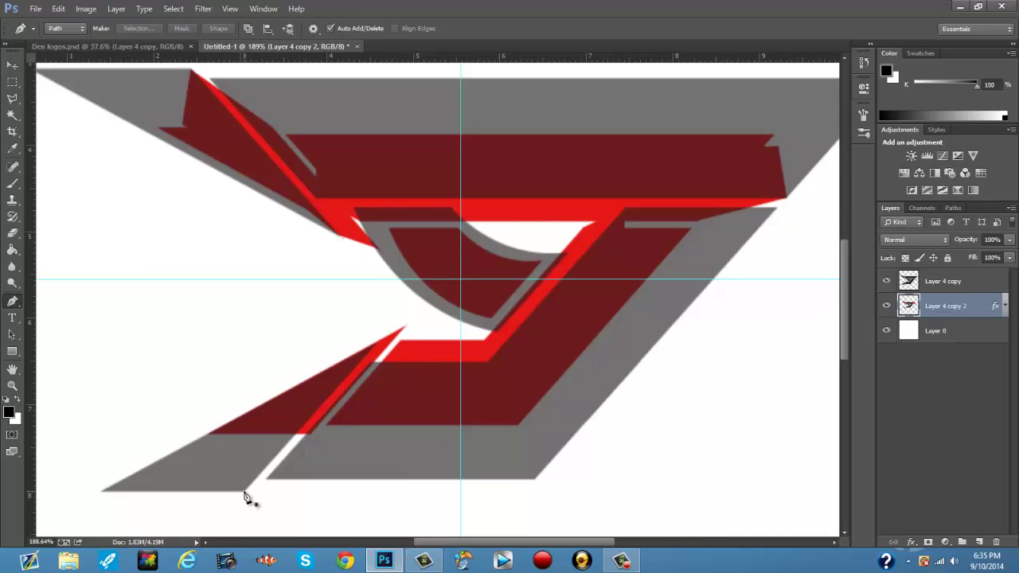
{"action": "left_click", "coordinate": [243, 491]}
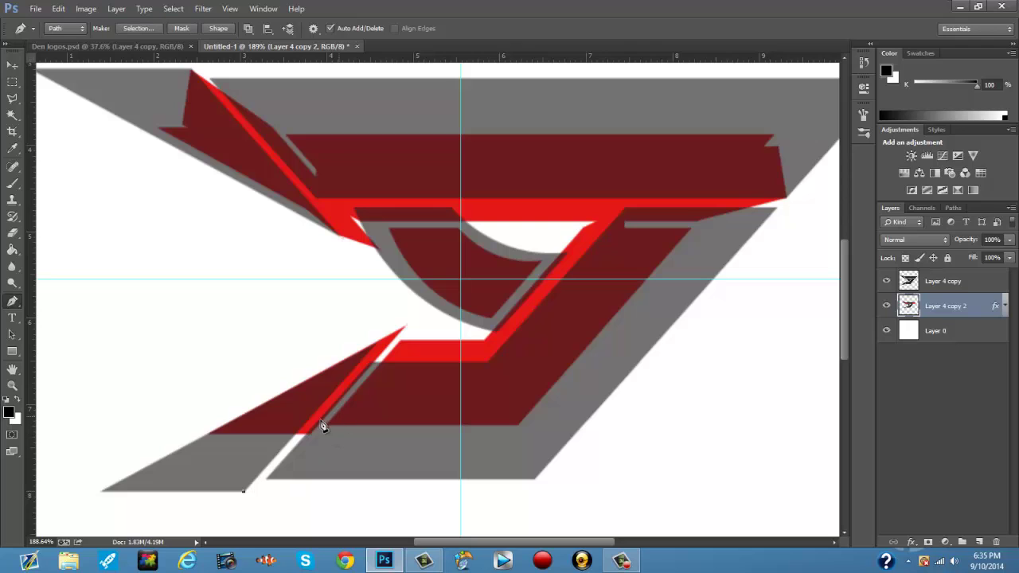
{"action": "left_click_drag", "start_coordinate": [317, 414], "coordinate": [292, 412]}
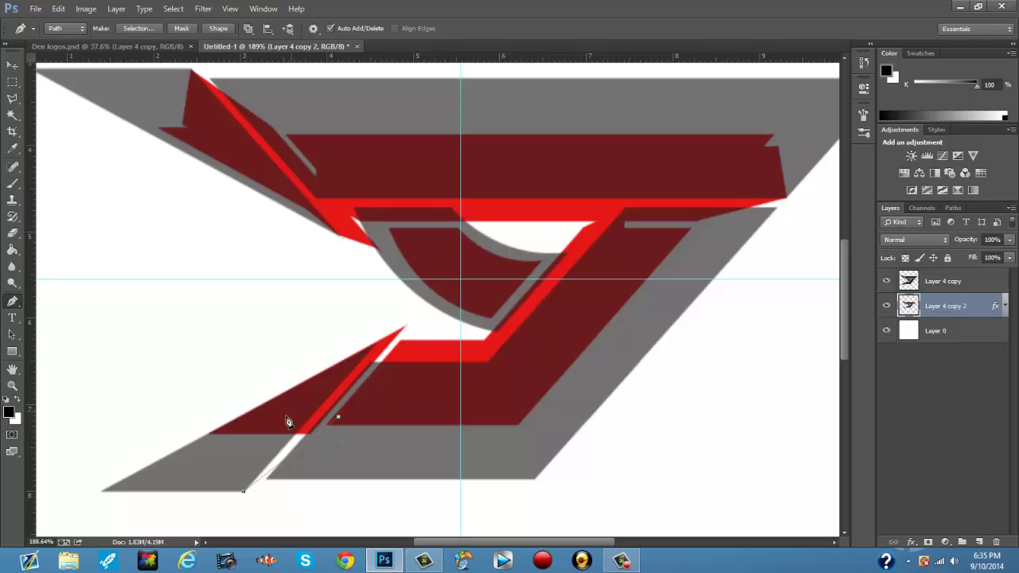
{"action": "right_click", "coordinate": [343, 252]}
{"action": "left_click", "coordinate": [342, 240]}
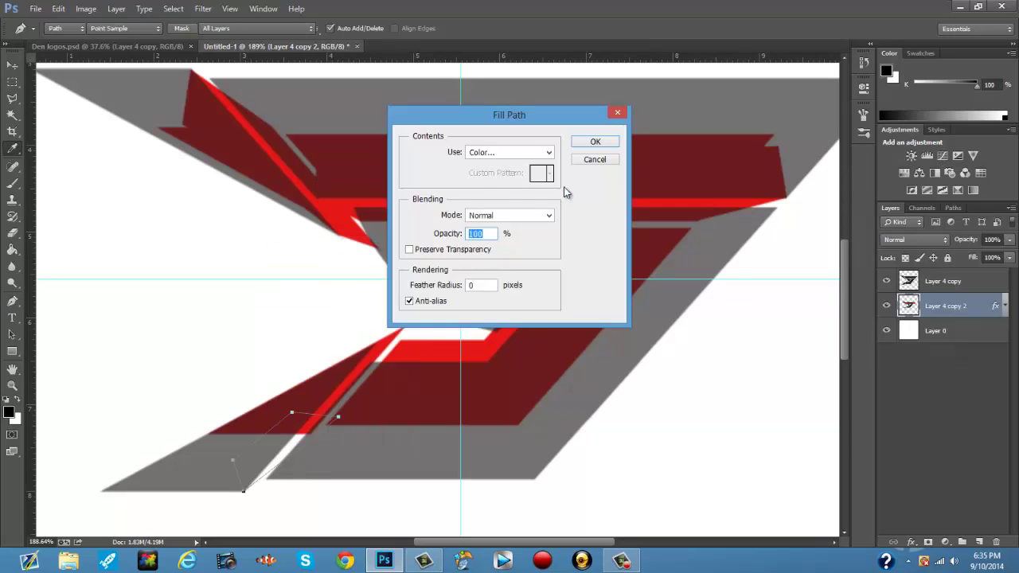
{"action": "left_click", "coordinate": [595, 141]}
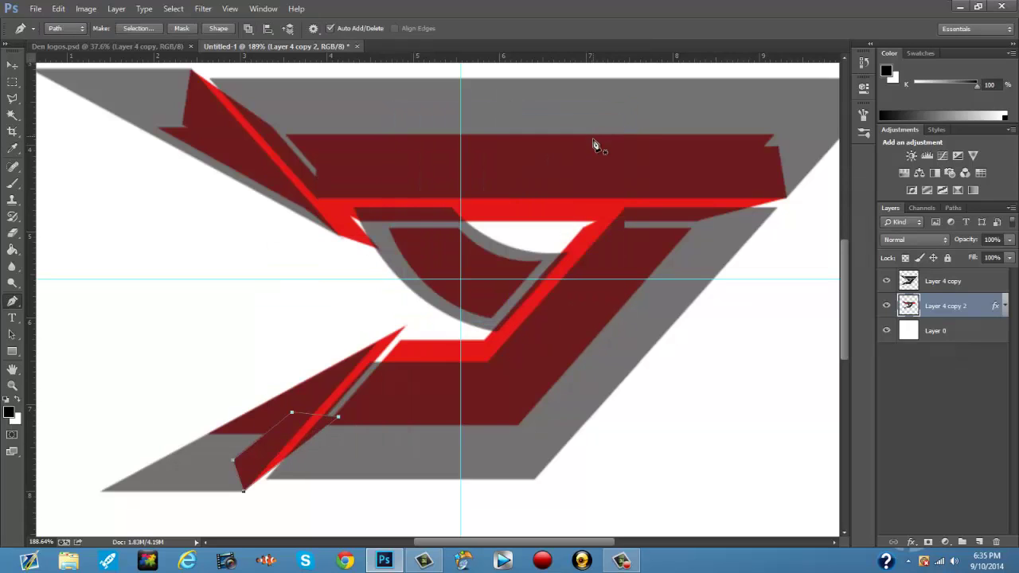
{"action": "key", "text": "Return"}
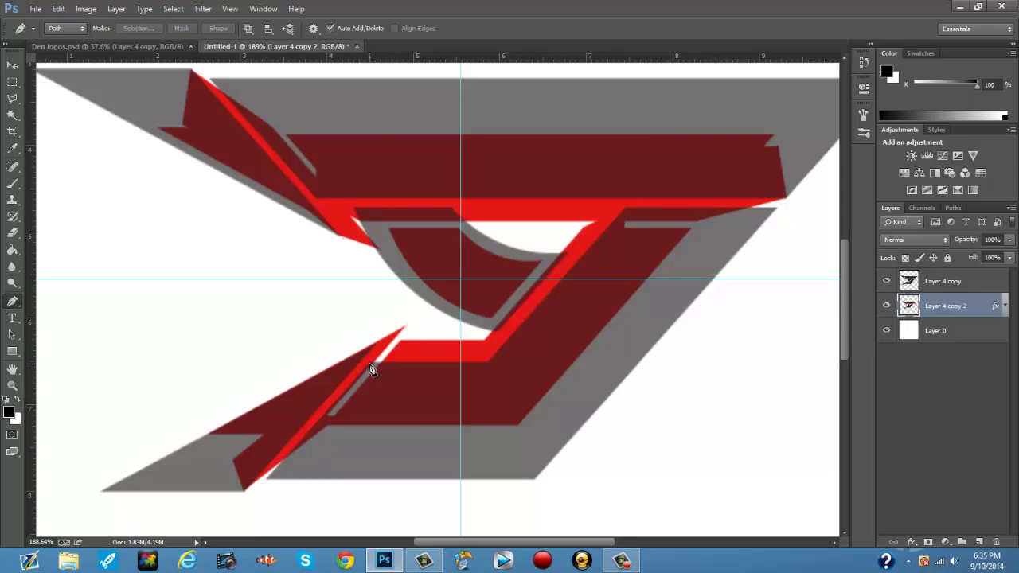
Fill another small path beside the lower red stripe with dark red
{"action": "left_click", "coordinate": [402, 346]}
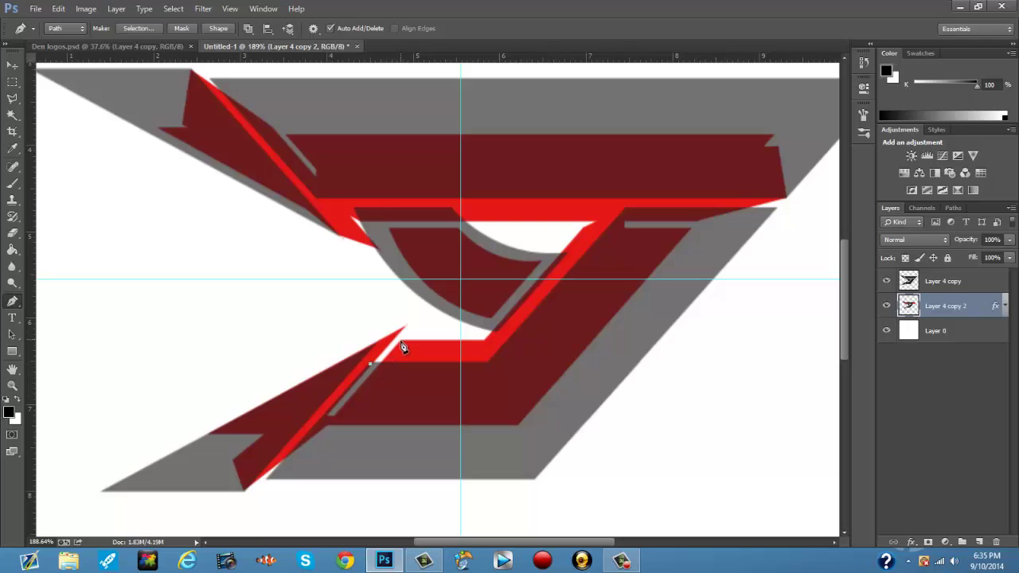
{"action": "left_click_drag", "start_coordinate": [408, 373], "coordinate": [410, 390]}
{"action": "right_click", "coordinate": [394, 362]}
{"action": "left_click", "coordinate": [435, 156]}
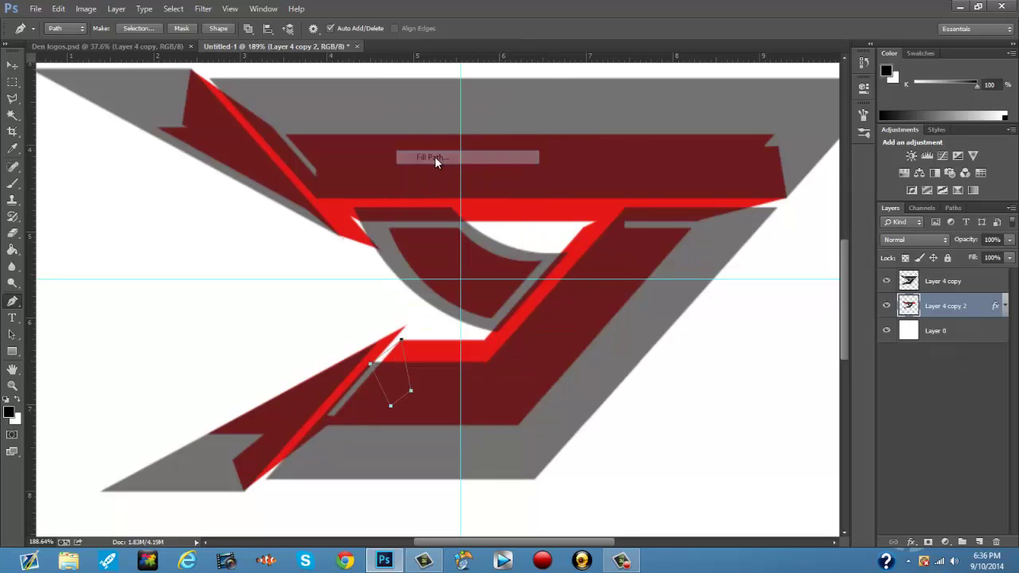
{"action": "left_click", "coordinate": [614, 143]}
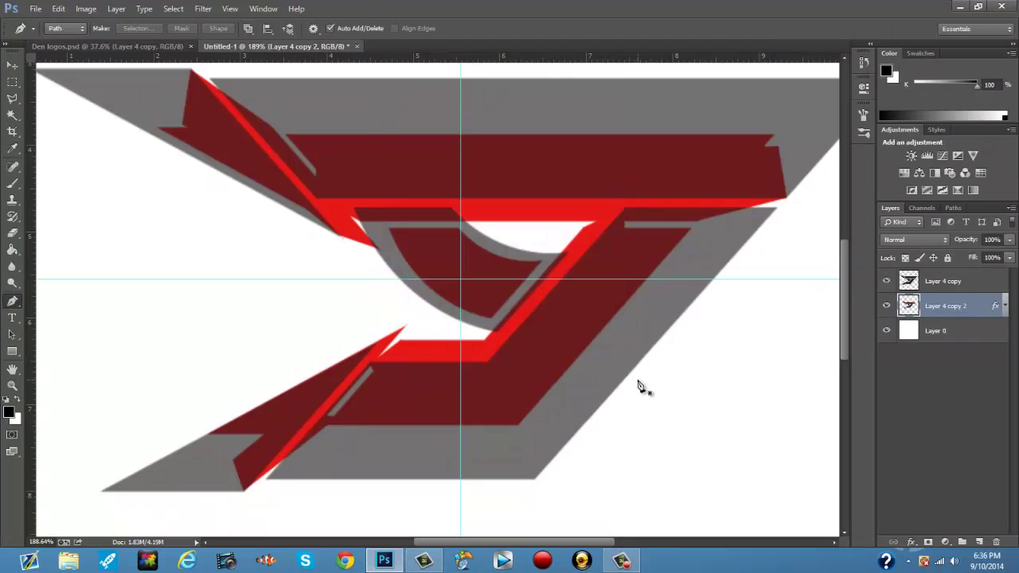
{"action": "scroll", "coordinate": [642, 387], "scroll_direction": "down", "scroll_amount": 3}
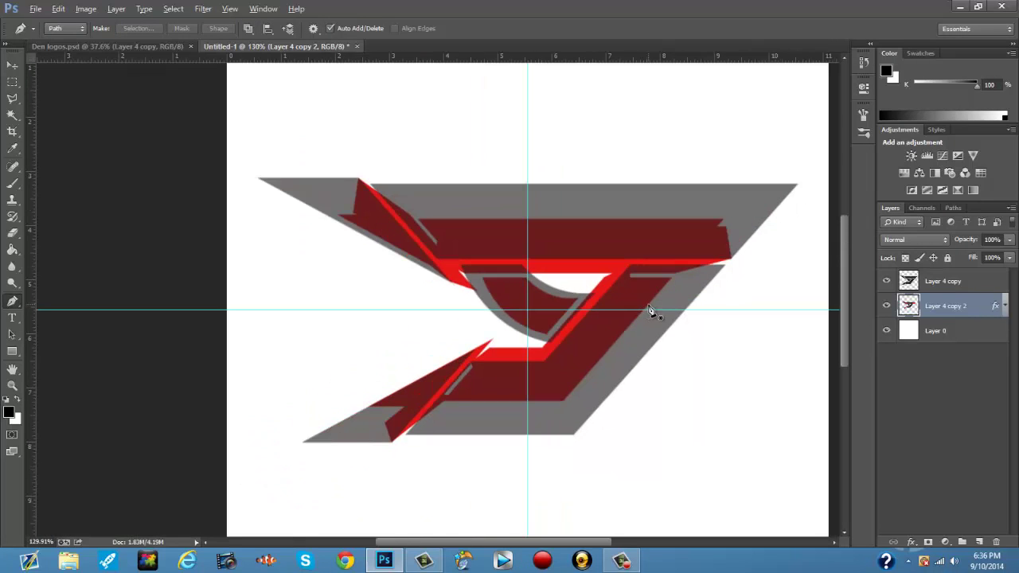
Raise Layer 4 copy back to 100% opacity so its black logo covers the maroon artwork
{"action": "scroll", "coordinate": [652, 313], "scroll_direction": "up", "scroll_amount": 2}
{"action": "key", "text": "alt"}
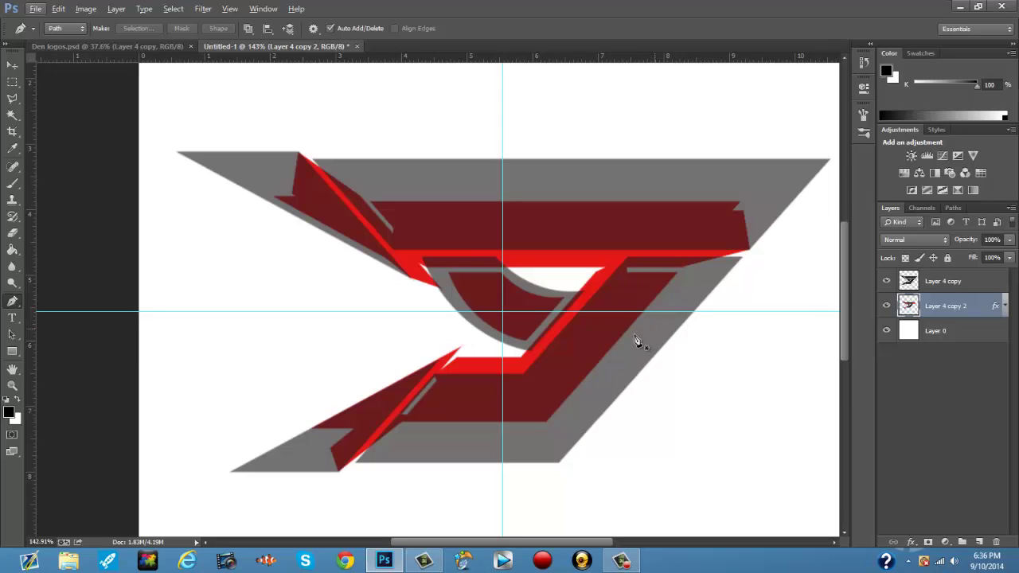
{"action": "left_click", "coordinate": [960, 285]}
{"action": "left_click", "coordinate": [1009, 239]}
{"action": "left_click_drag", "start_coordinate": [1009, 253], "coordinate": [986, 260]}
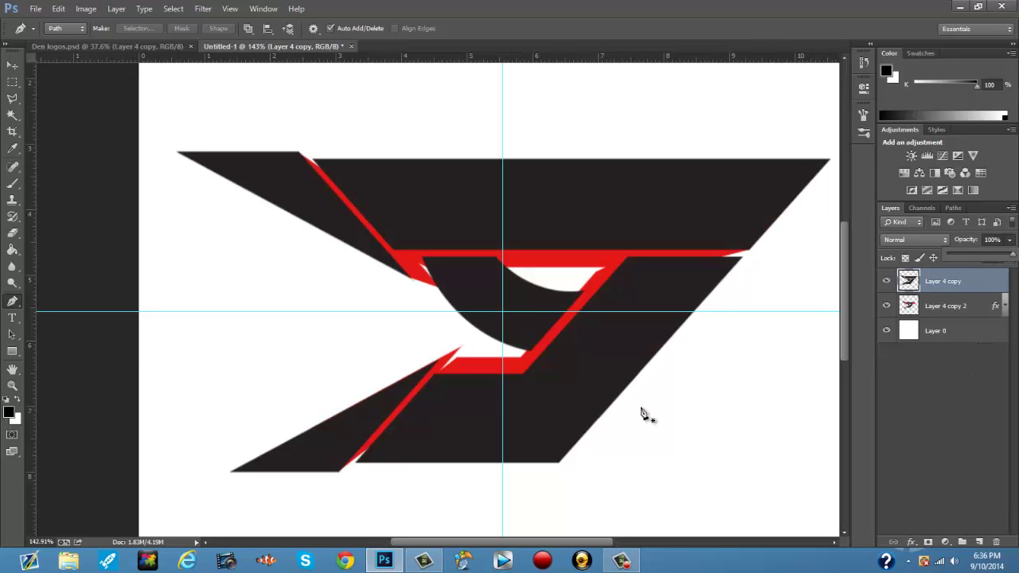
Zoom out and toggle Layer 4 copy's visibility off and on to compare the result
{"action": "scroll", "coordinate": [433, 275], "scroll_direction": "down", "scroll_amount": 2}
{"action": "scroll", "coordinate": [434, 274], "scroll_direction": "down", "scroll_amount": 5}
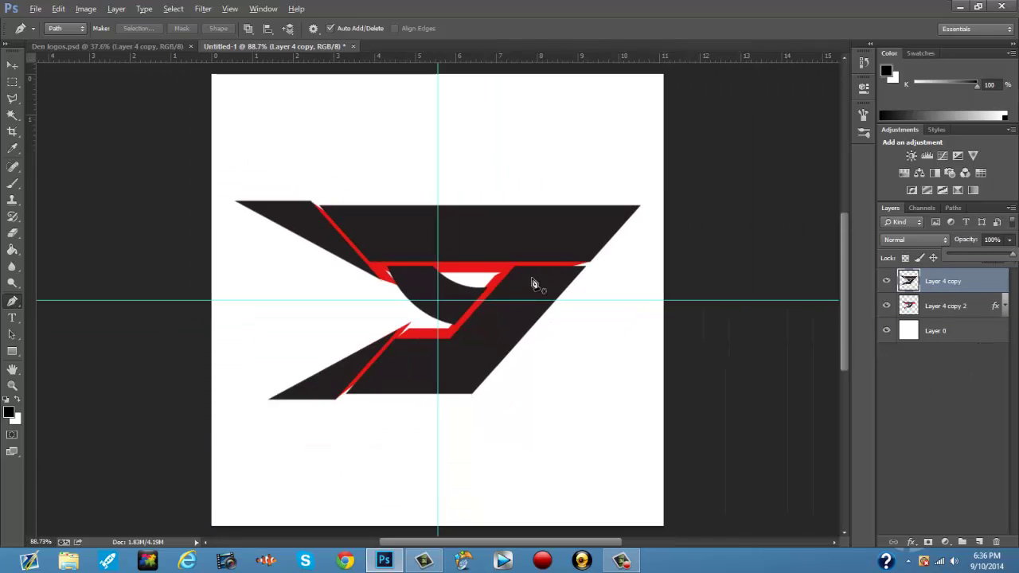
{"action": "scroll", "coordinate": [455, 243], "scroll_direction": "up", "scroll_amount": 2}
{"action": "key", "text": "alt"}
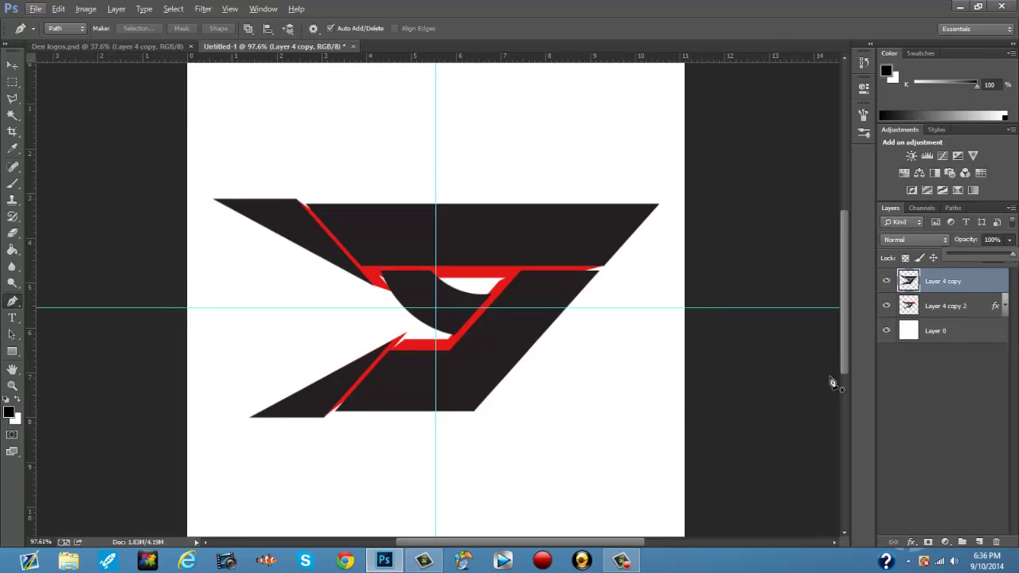
{"action": "left_click", "coordinate": [947, 284]}
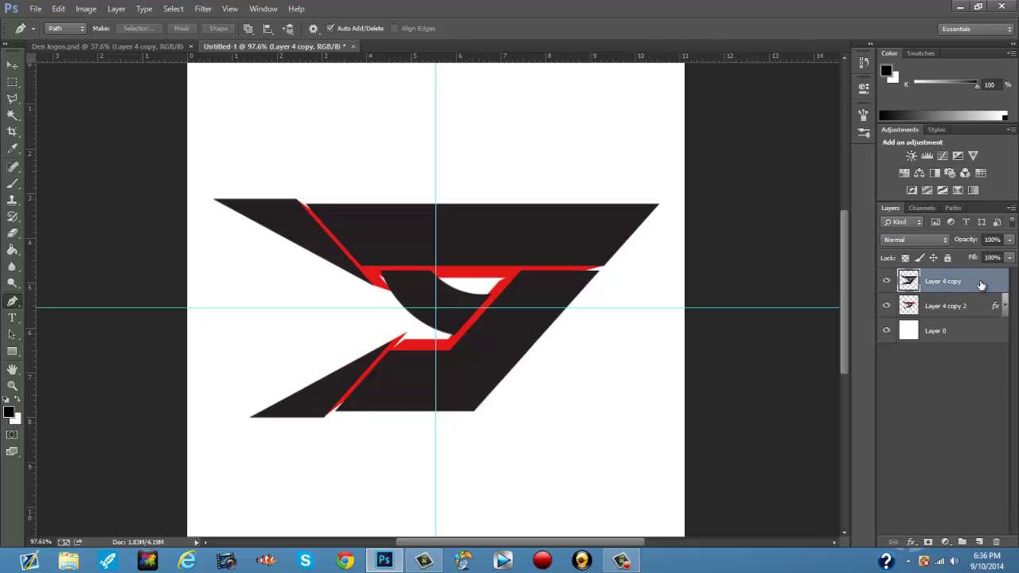
{"action": "left_click", "coordinate": [886, 282]}
{"action": "left_click", "coordinate": [886, 282]}
Duplicate the black logo layer as Layer 4 copy 3 and give it a white (ffffff) Color Overlay
{"action": "key", "text": "ctrl+j"}
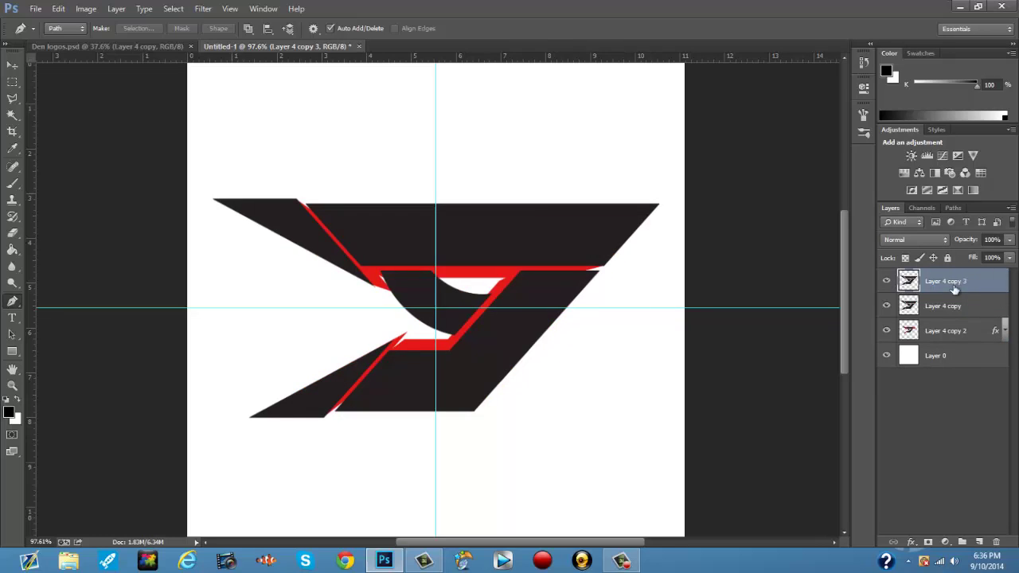
{"action": "right_click", "coordinate": [948, 275]}
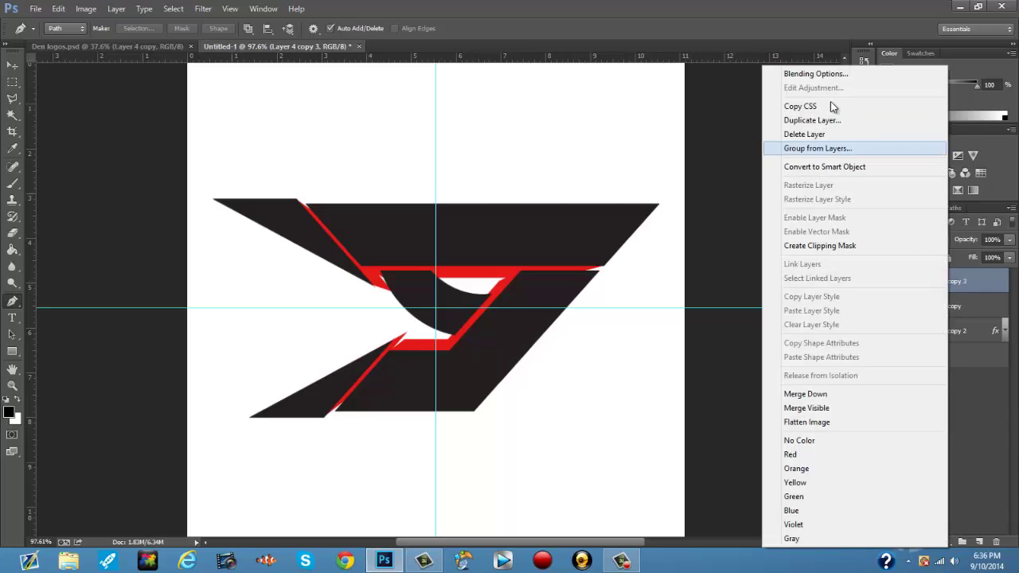
{"action": "left_click", "coordinate": [828, 74]}
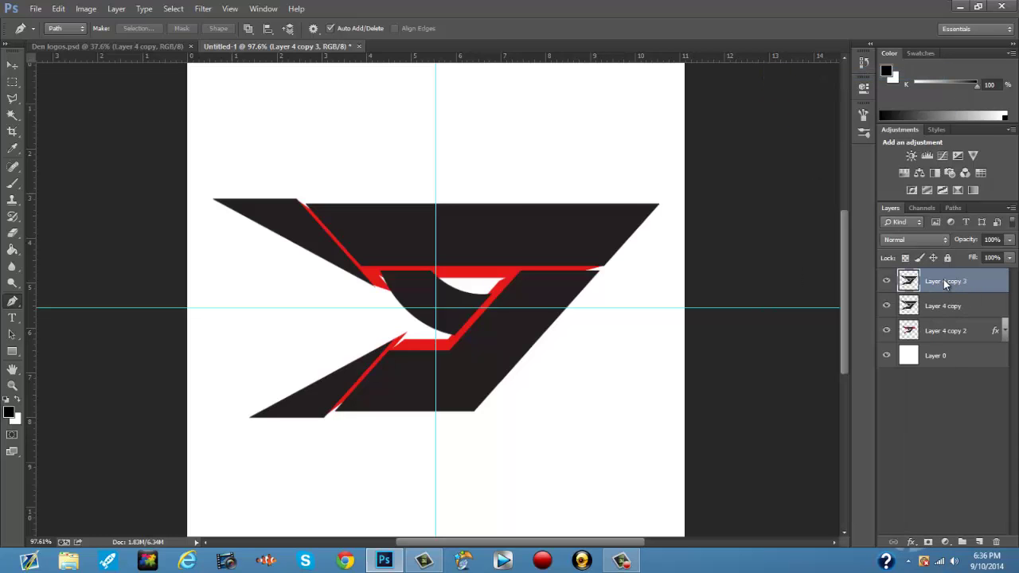
{"action": "key", "text": "h"}
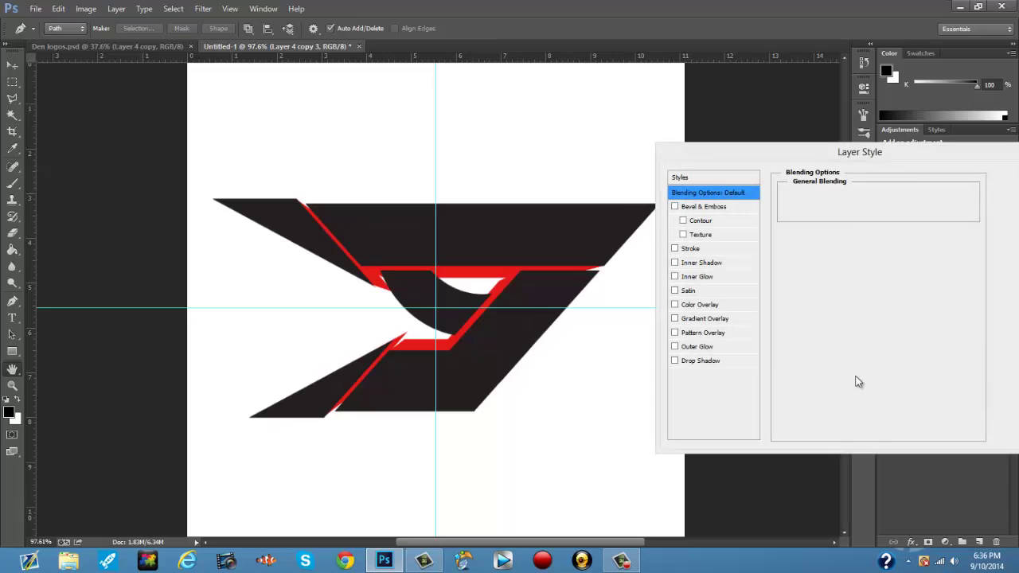
{"action": "left_click", "coordinate": [704, 305]}
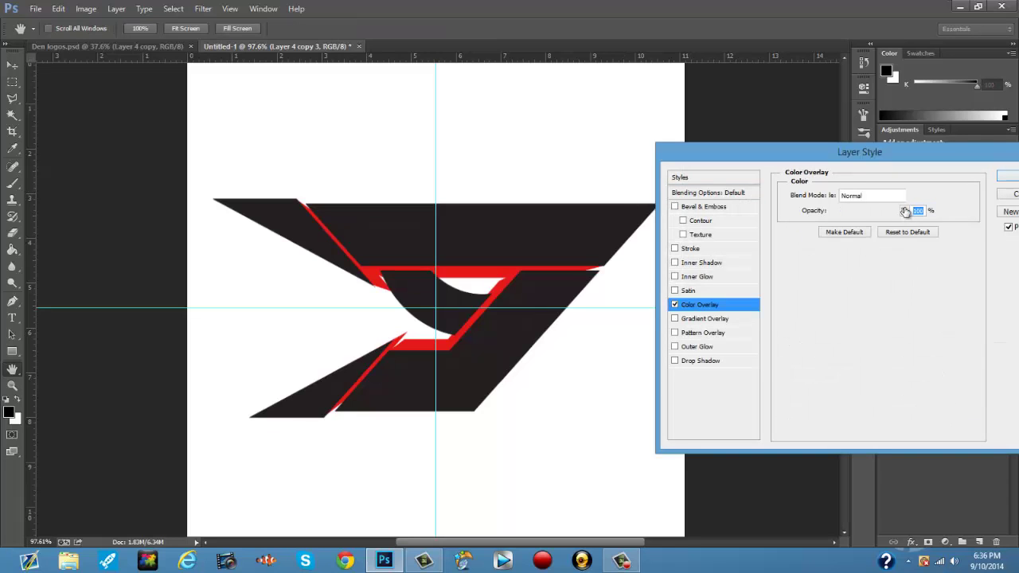
{"action": "left_click", "coordinate": [919, 195]}
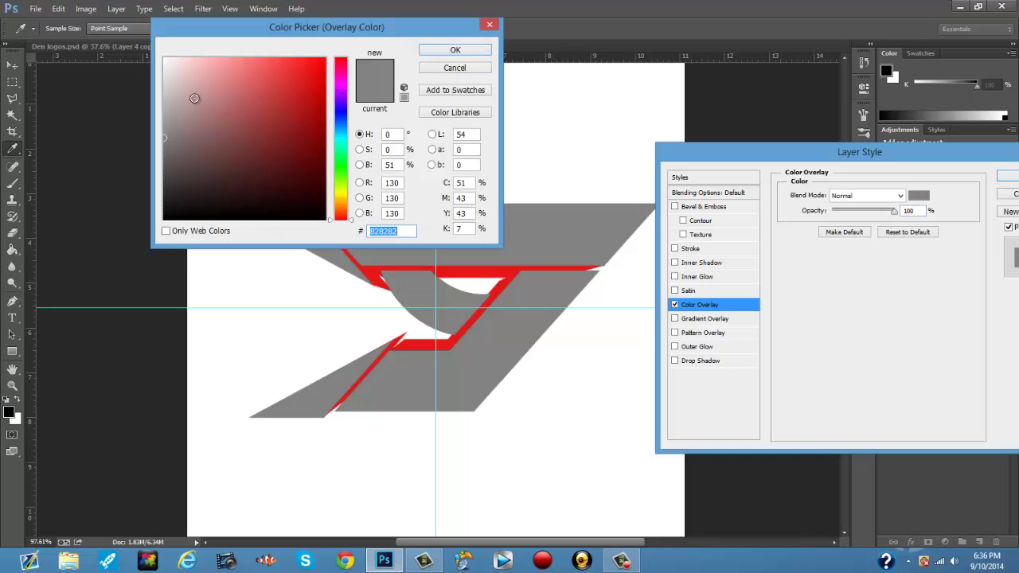
{"action": "left_click", "coordinate": [164, 58]}
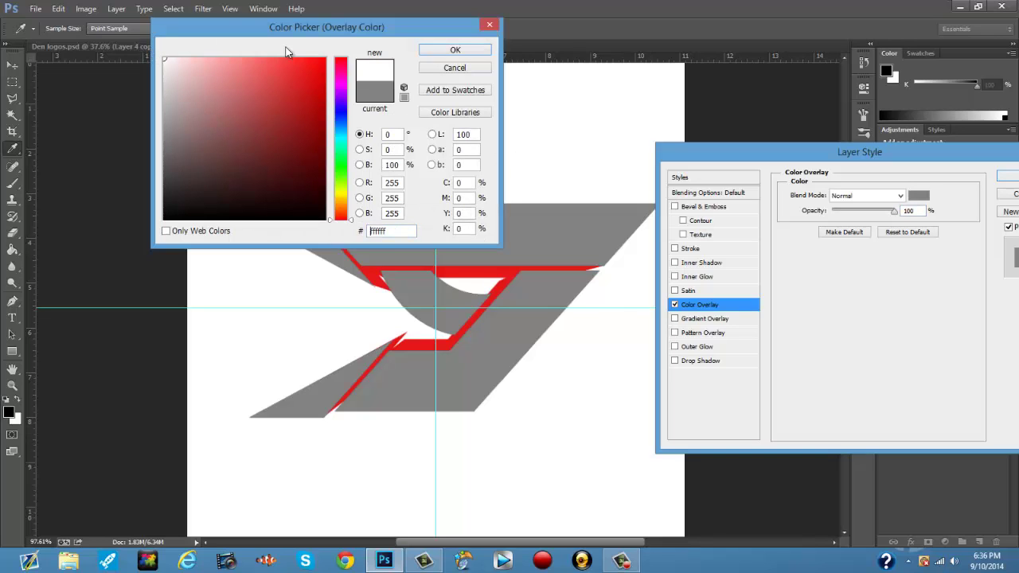
{"action": "left_click", "coordinate": [445, 49]}
{"action": "left_click", "coordinate": [1007, 176]}
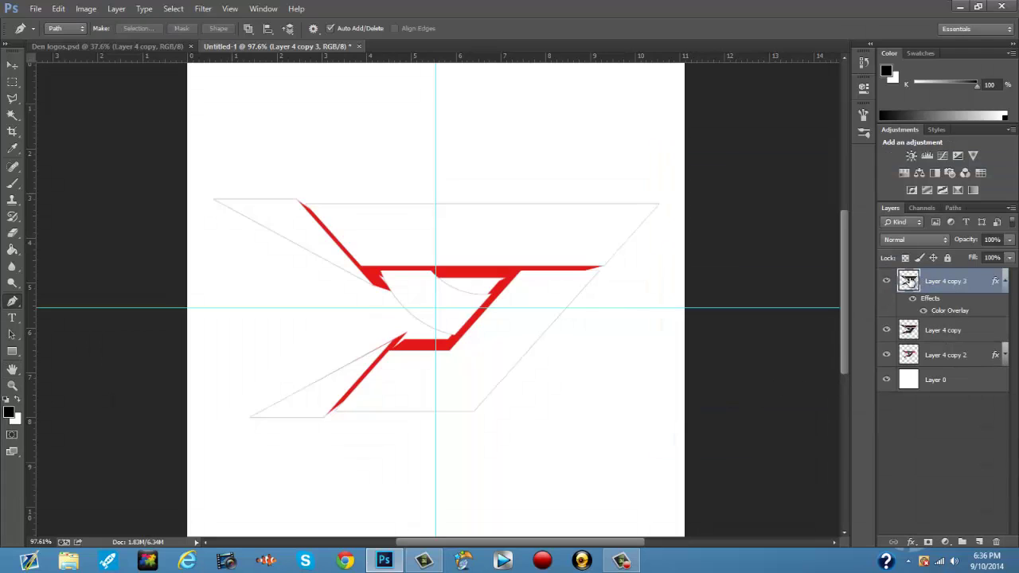
Load Layer 4 copy 3's pixels as a selection and try contracting it slightly
{"action": "left_click", "coordinate": [1003, 285]}
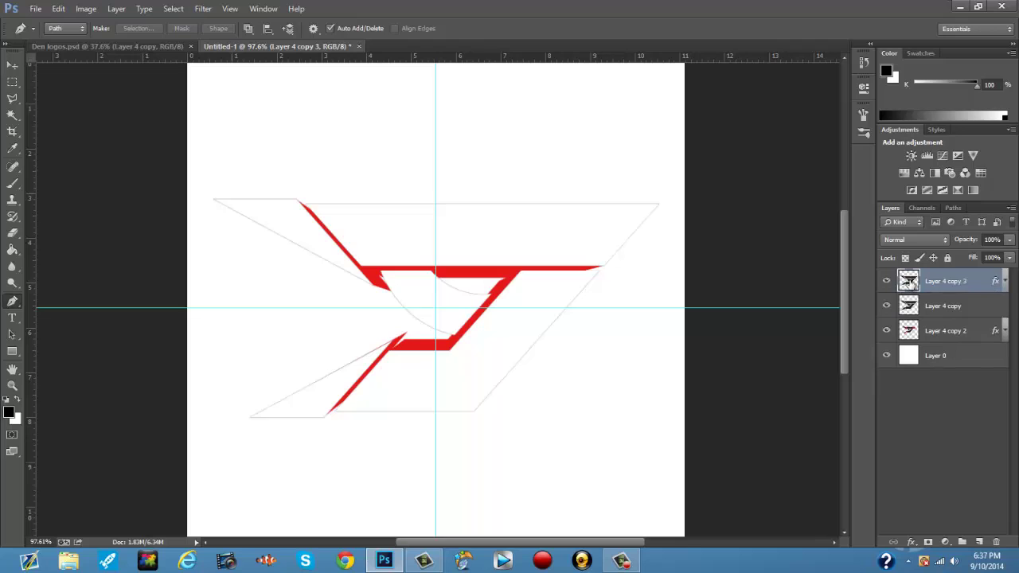
{"action": "left_click", "coordinate": [910, 284], "text": "ctrl"}
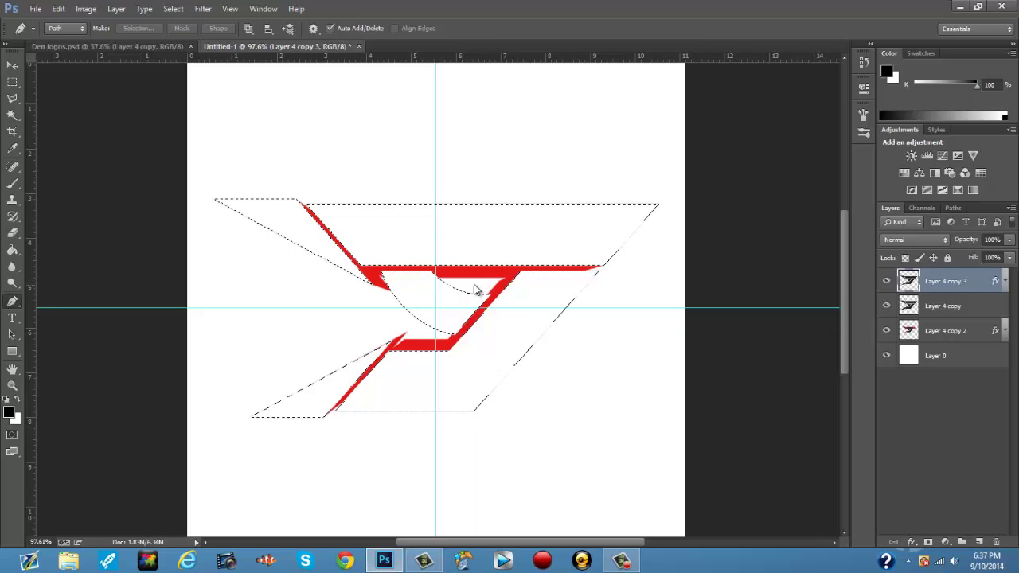
{"action": "left_click", "coordinate": [173, 8]}
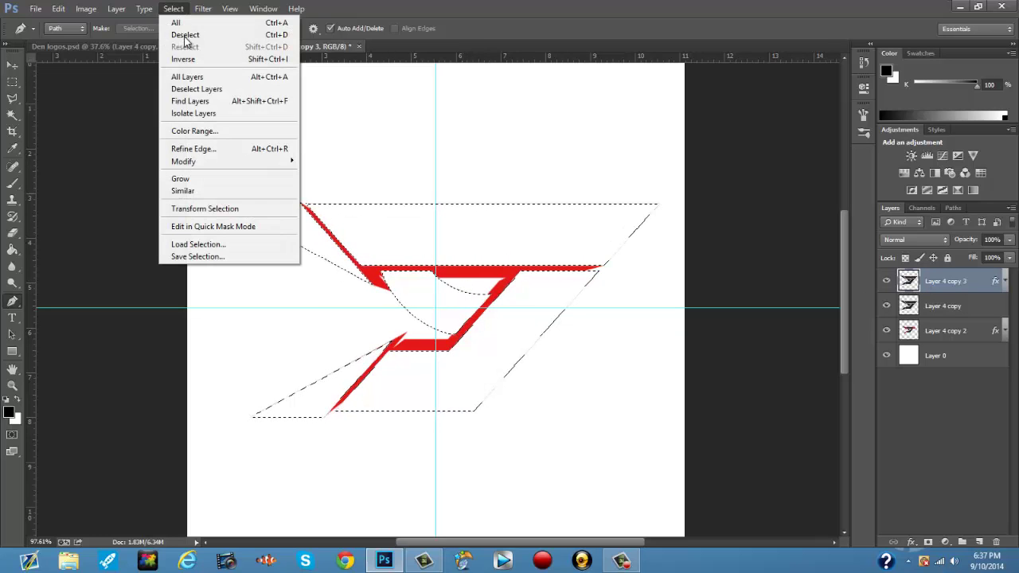
{"action": "mouse_move", "coordinate": [266, 161]}
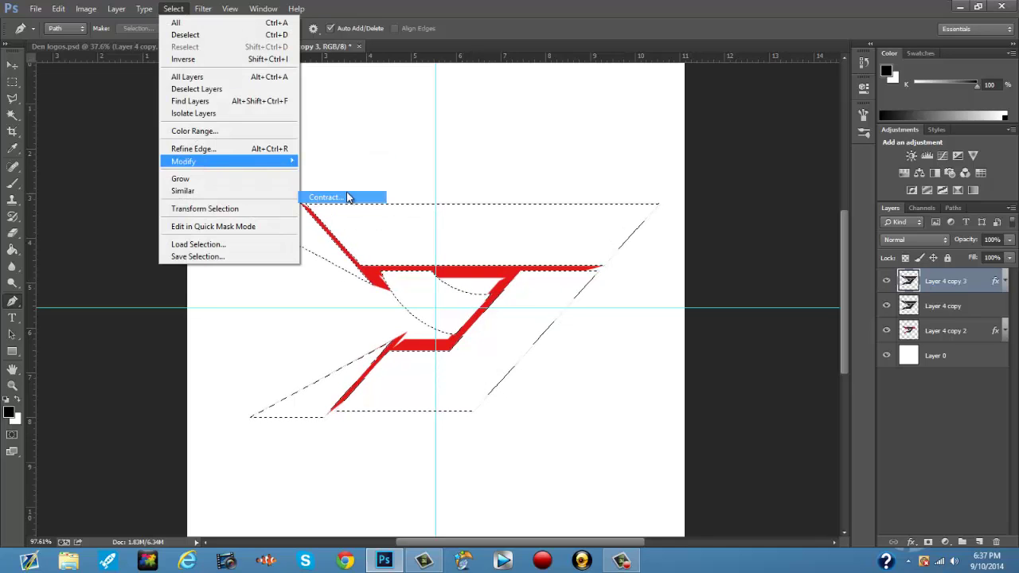
{"action": "left_click", "coordinate": [323, 195]}
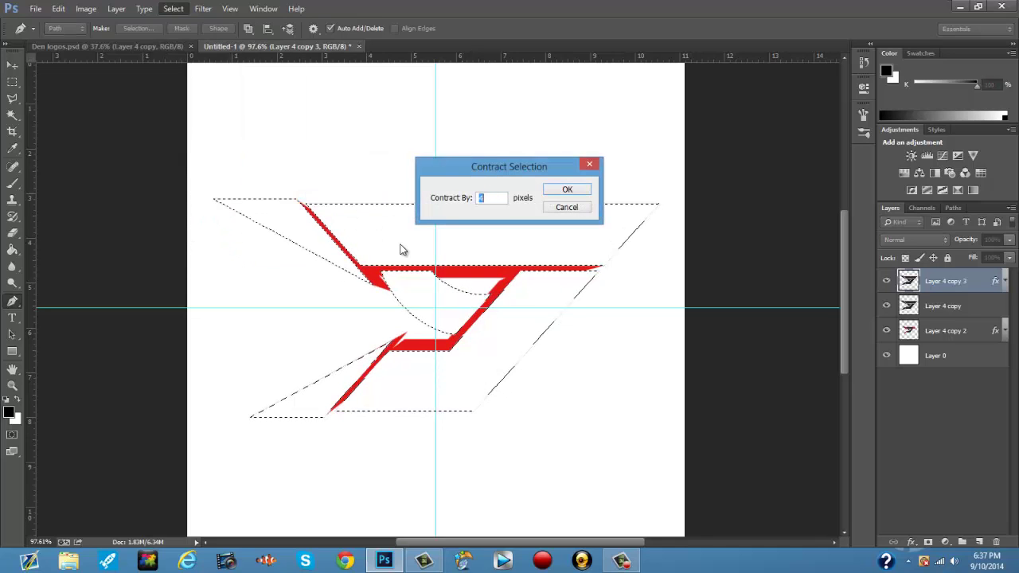
{"action": "left_click", "coordinate": [564, 190]}
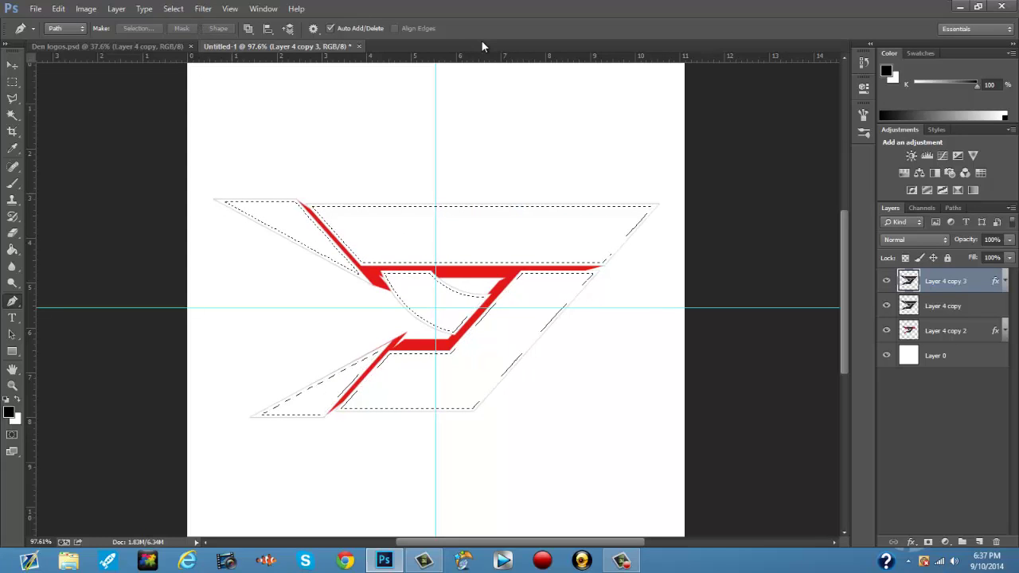
Contract the selection by 6 px, delete its interior, and deselect
{"action": "left_click", "coordinate": [175, 9]}
{"action": "mouse_move", "coordinate": [239, 160]}
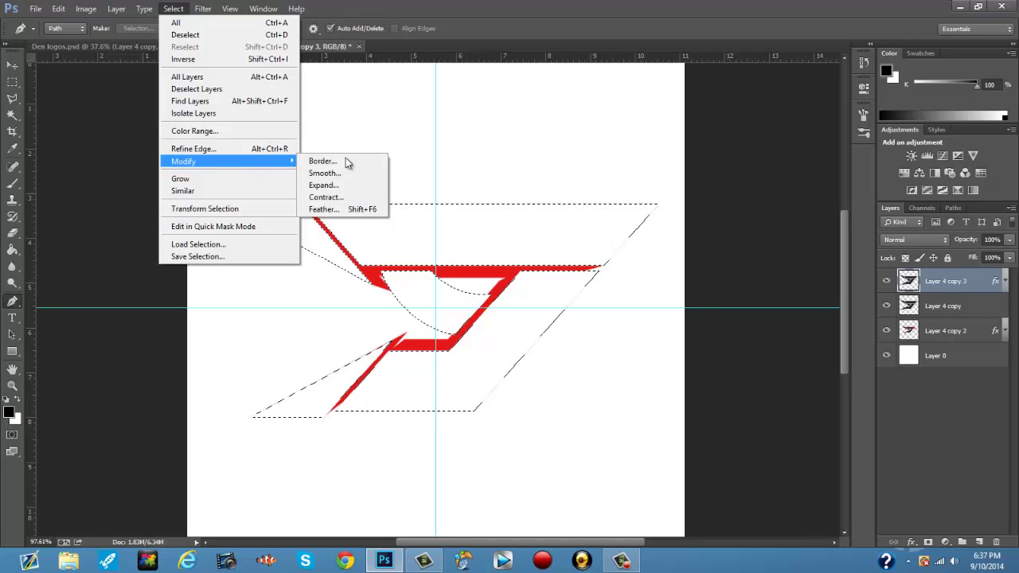
{"action": "left_click", "coordinate": [326, 196]}
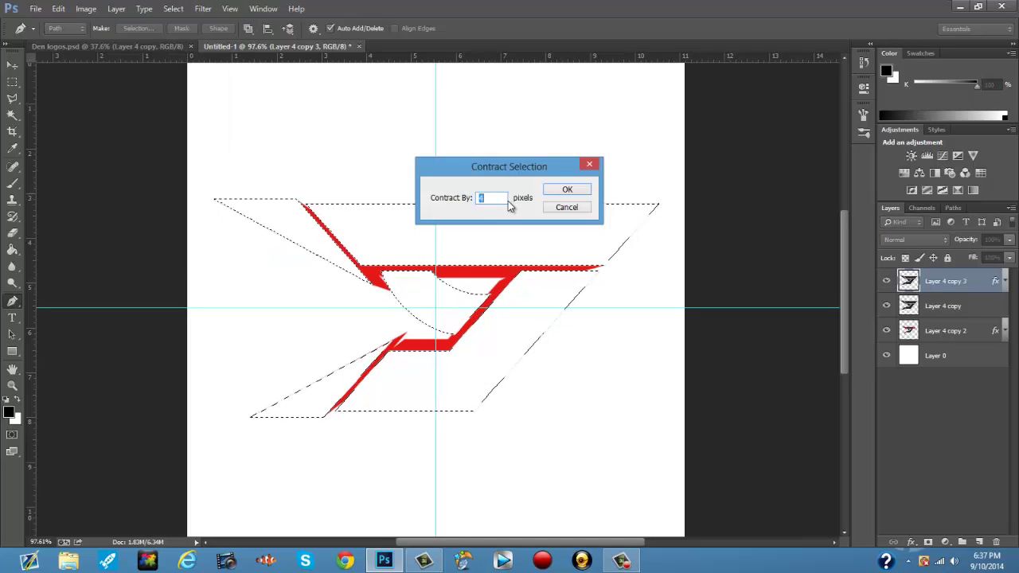
{"action": "type", "text": "6"}
{"action": "left_click", "coordinate": [567, 193]}
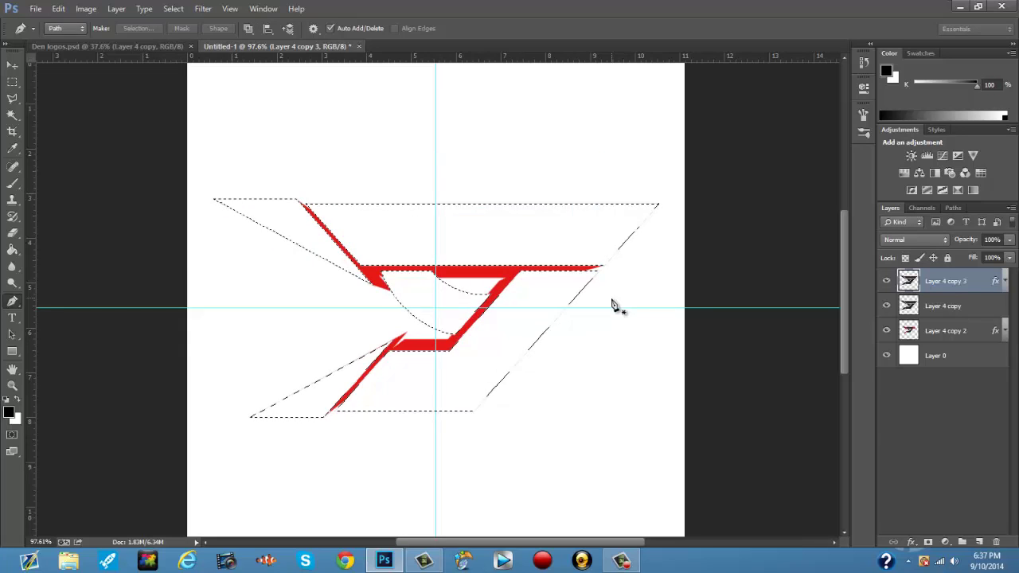
{"action": "key", "text": "Delete"}
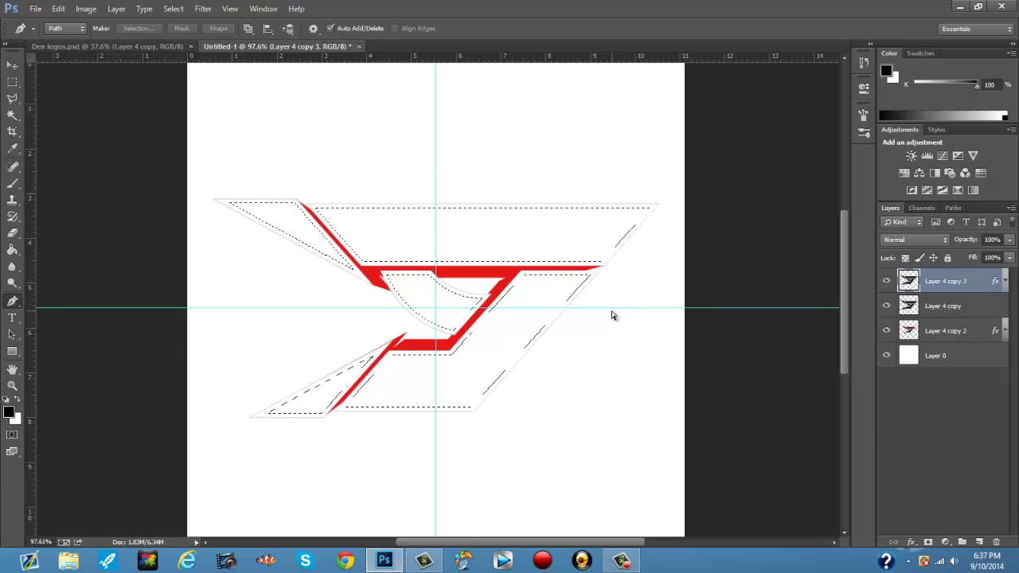
{"action": "key", "text": "ctrl+d"}
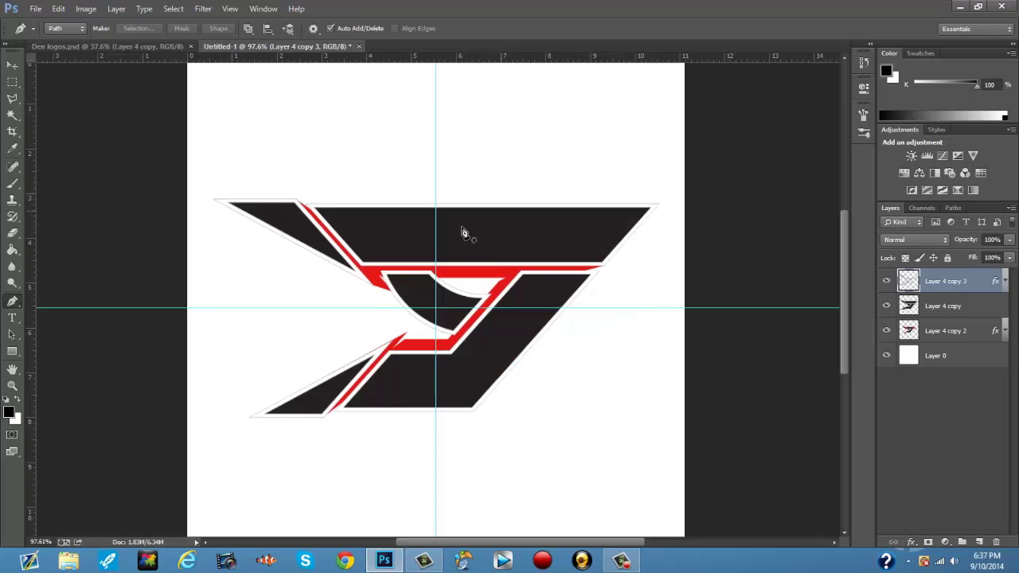
Toggle the white outline layer to compare, then select Layer 4 copy
{"action": "left_click", "coordinate": [12, 65]}
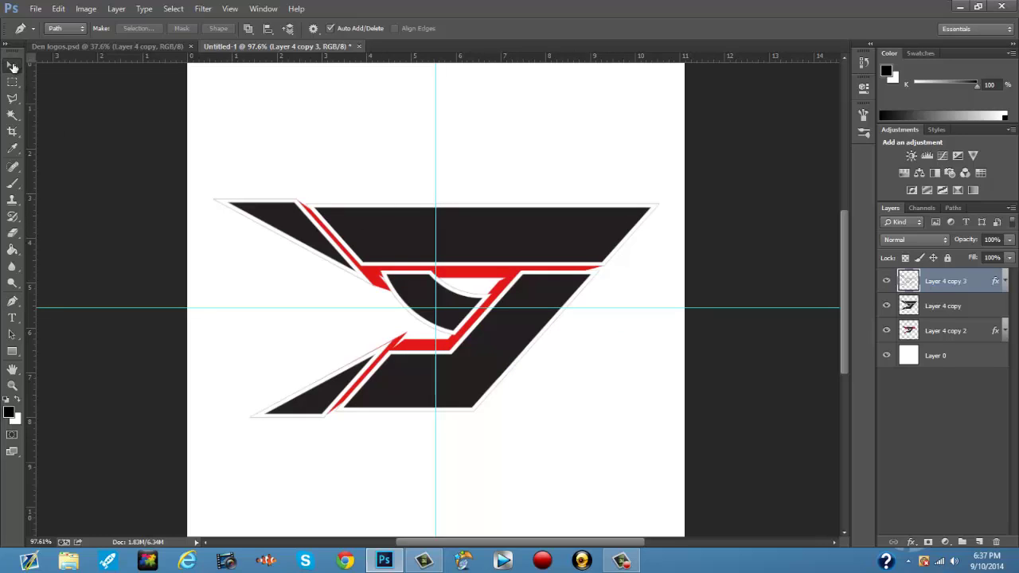
{"action": "left_click", "coordinate": [886, 280]}
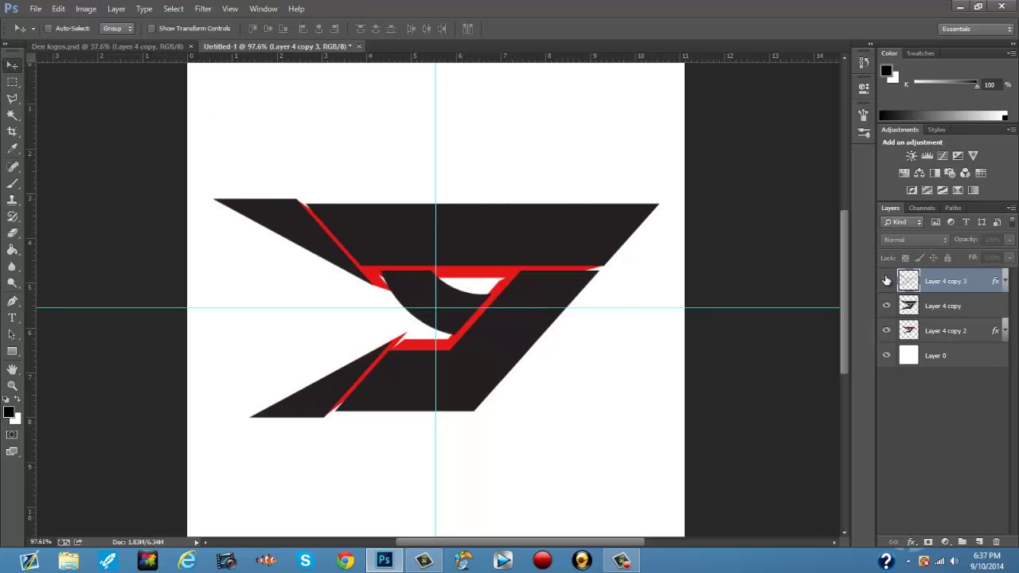
{"action": "left_click", "coordinate": [886, 280]}
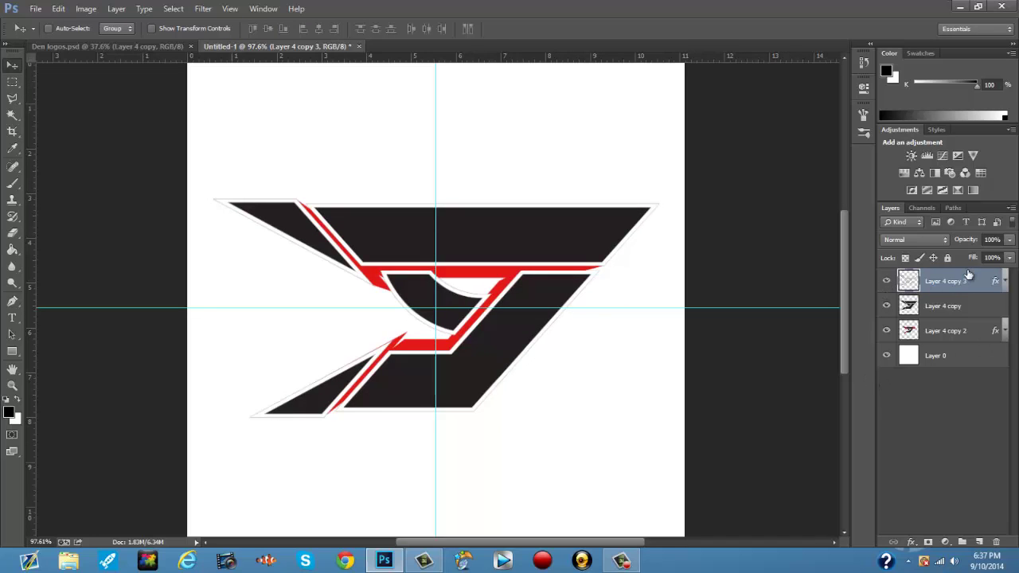
{"action": "left_click", "coordinate": [970, 306]}
{"action": "right_click", "coordinate": [969, 306]}
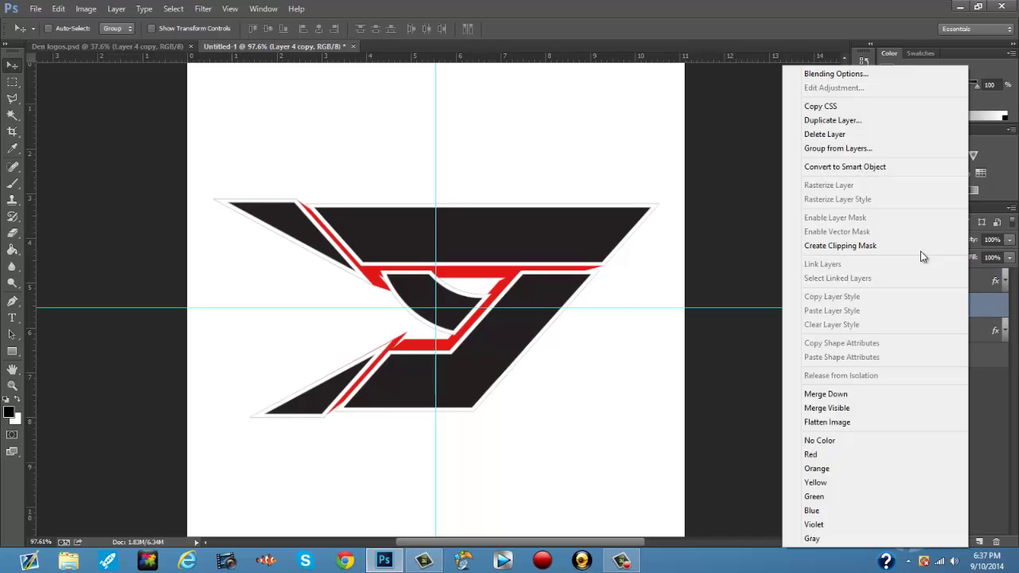
{"action": "left_click", "coordinate": [711, 231]}
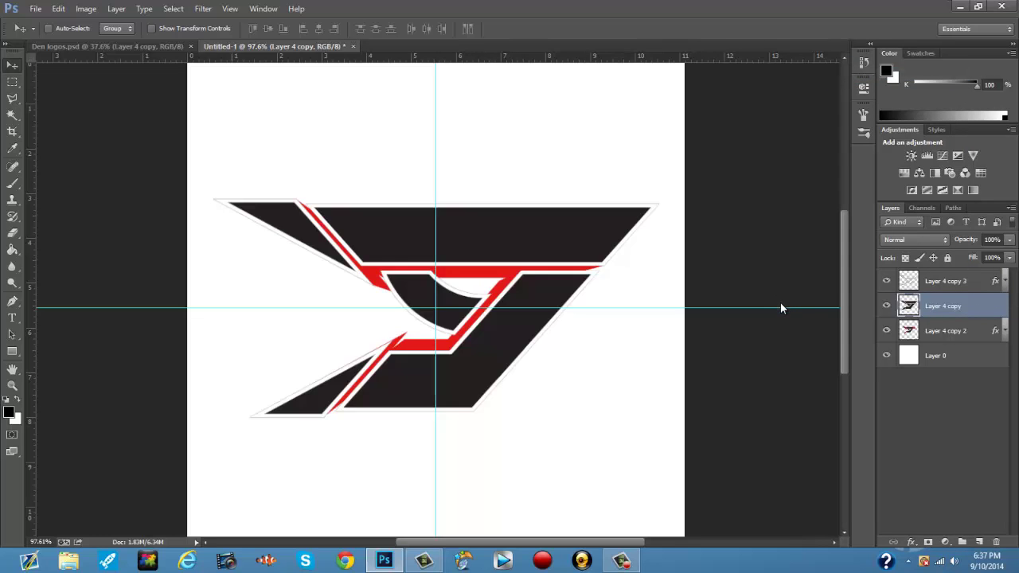
Give Layer 4 copy a gray 7c7c7c Color Overlay, then select Layer 4 copy 2
{"action": "double_click", "coordinate": [985, 302]}
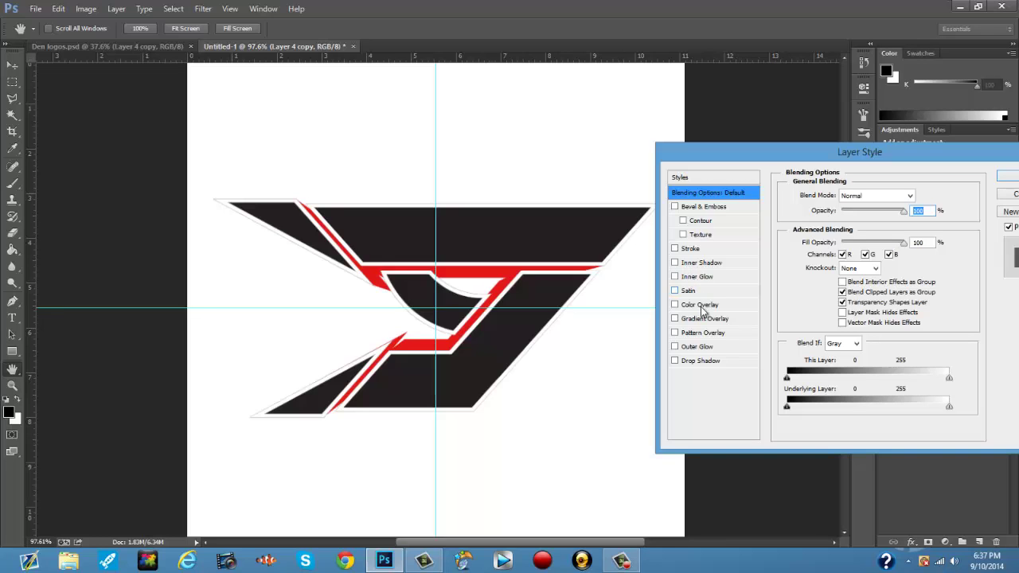
{"action": "left_click", "coordinate": [700, 304]}
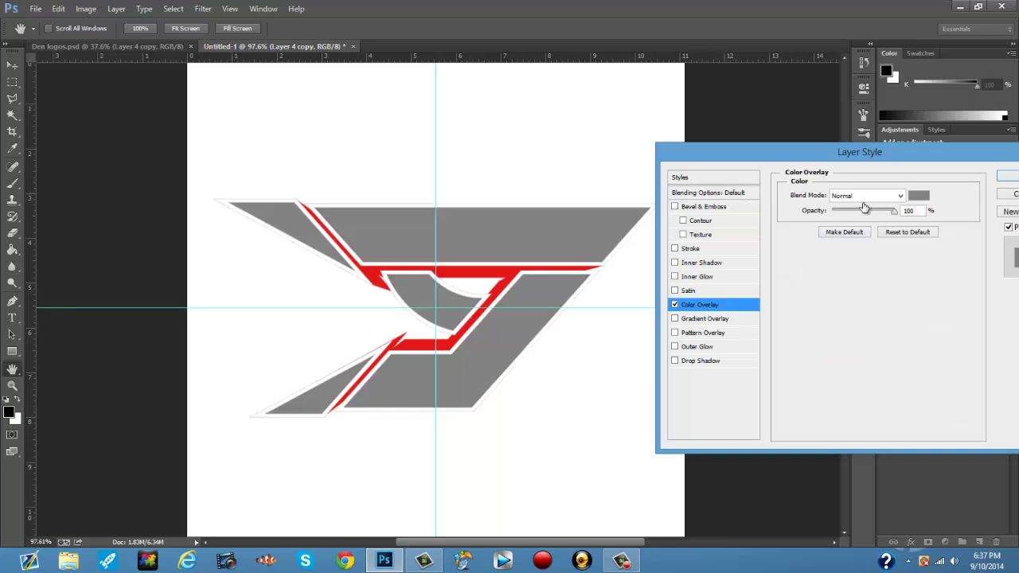
{"action": "left_click", "coordinate": [918, 195]}
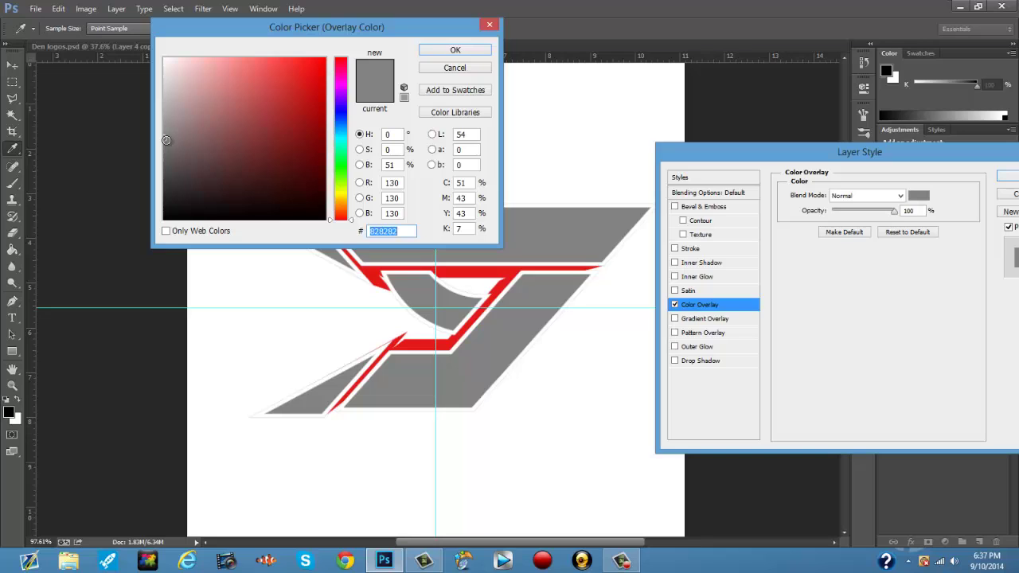
{"action": "left_click_drag", "start_coordinate": [166, 140], "coordinate": [147, 141]}
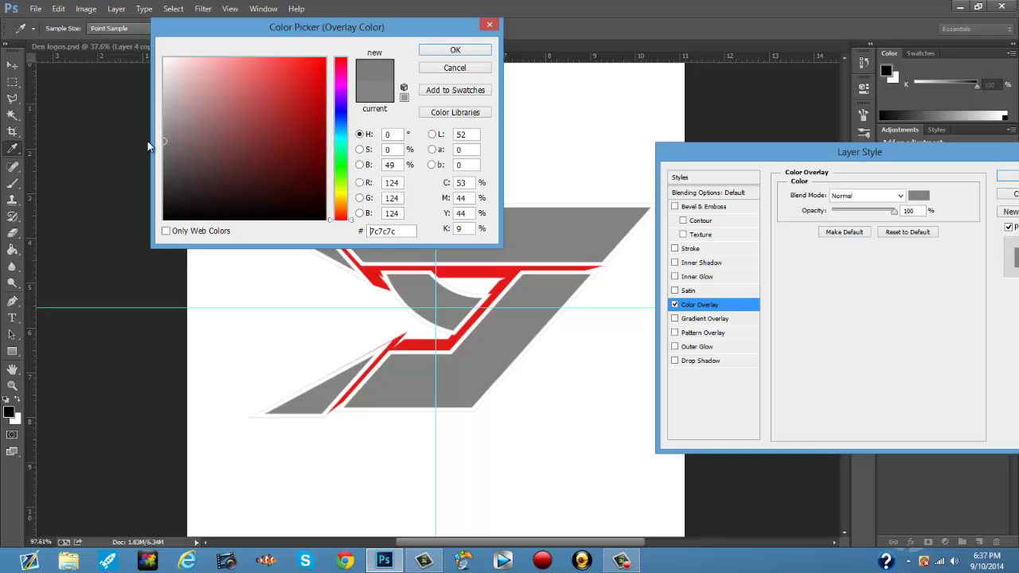
{"action": "left_click", "coordinate": [451, 49]}
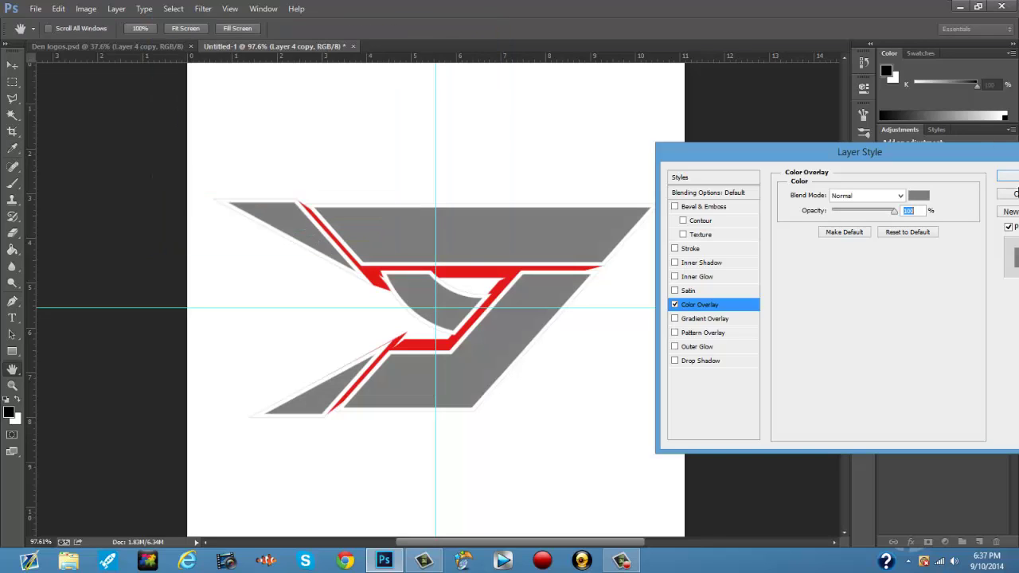
{"action": "left_click", "coordinate": [1009, 177]}
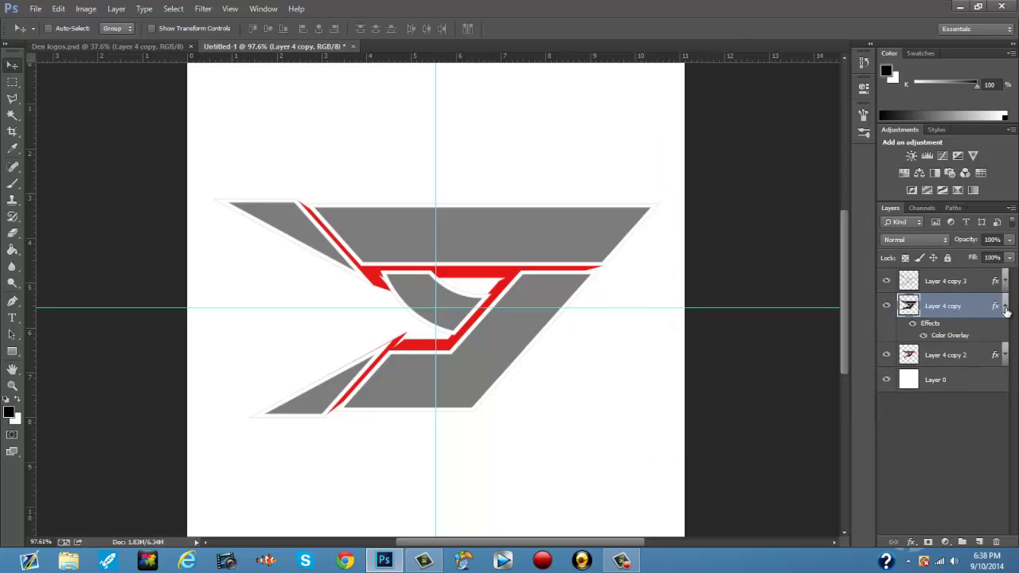
{"action": "left_click", "coordinate": [1004, 307]}
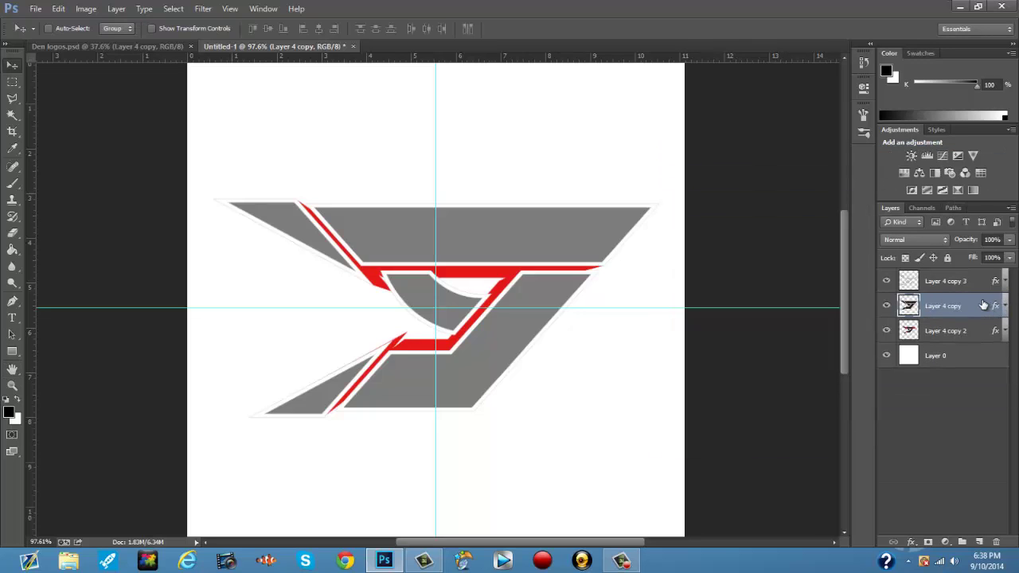
{"action": "left_click", "coordinate": [956, 334]}
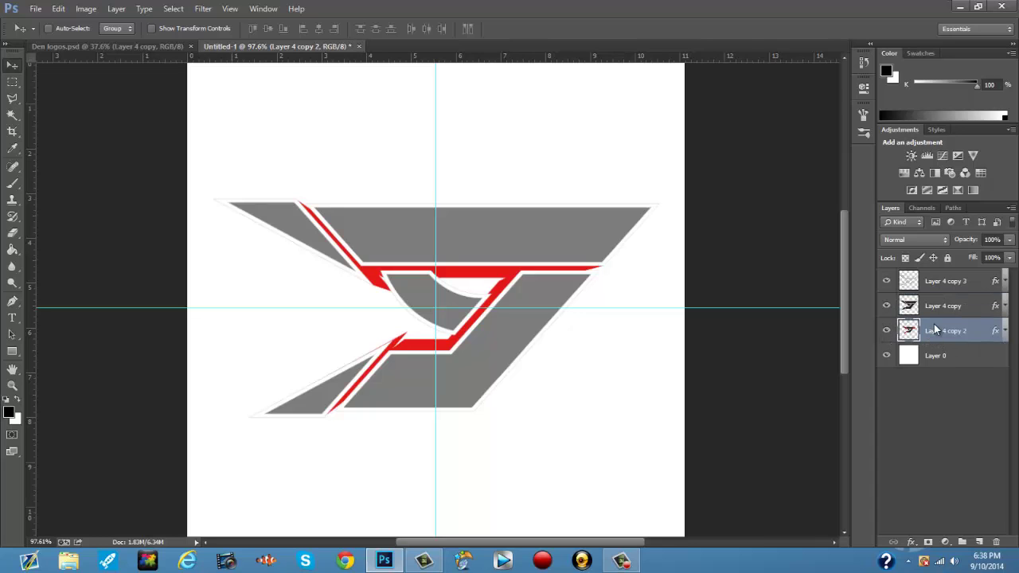
Set Layer 4 copy 2's Color Overlay to dark grey #3a3a3a sampled from the pasteboard
{"action": "right_click", "coordinate": [923, 338]}
{"action": "left_click", "coordinate": [801, 87]}
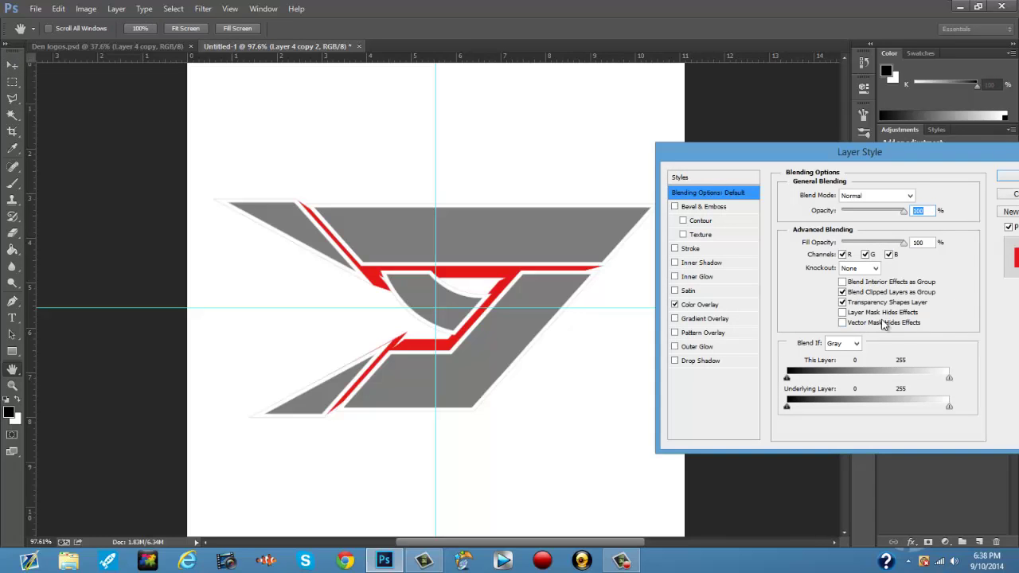
{"action": "left_click", "coordinate": [699, 305]}
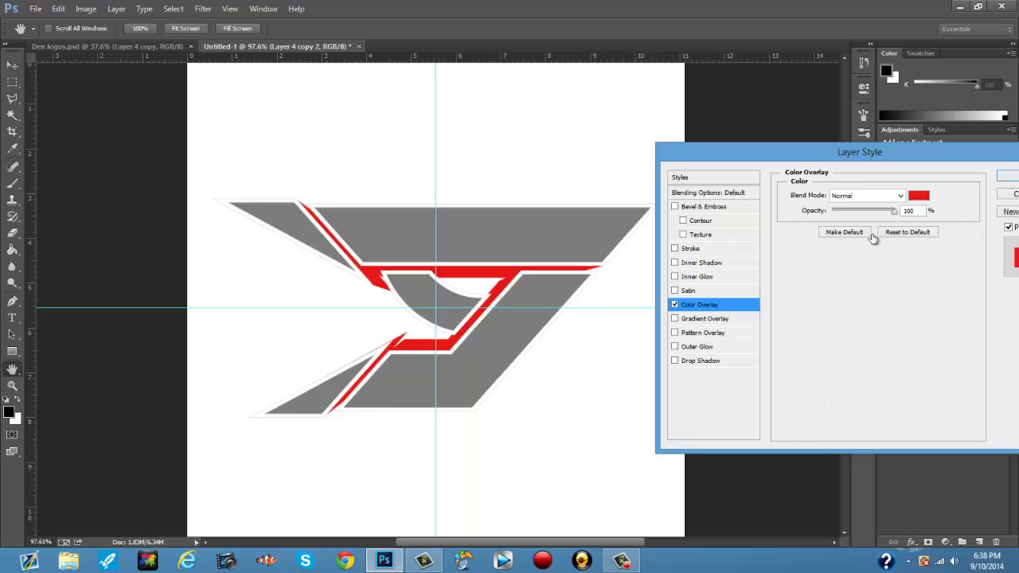
{"action": "left_click", "coordinate": [927, 193]}
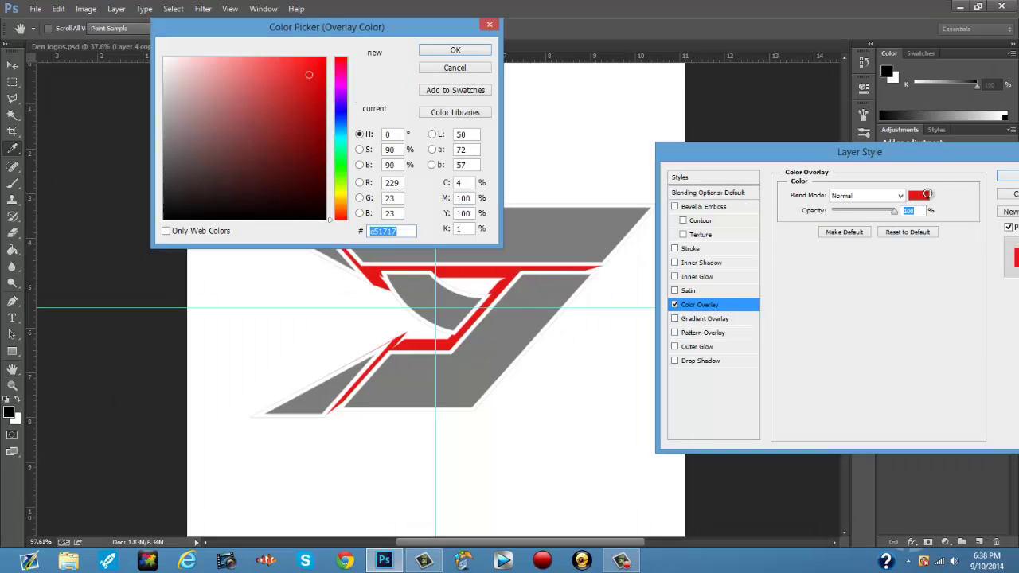
{"action": "left_click", "coordinate": [145, 184]}
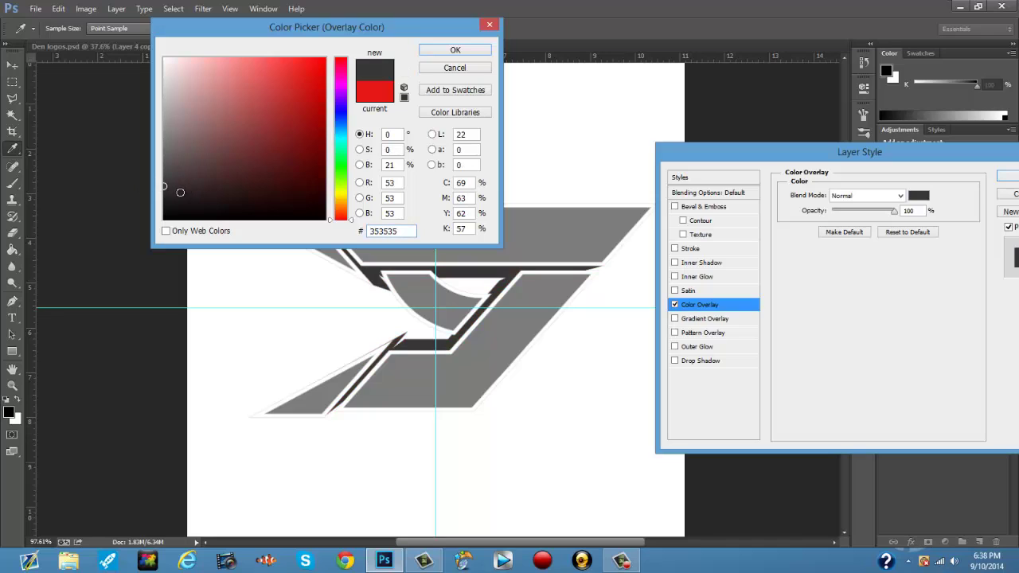
{"action": "left_click", "coordinate": [157, 182]}
{"action": "left_click", "coordinate": [455, 50]}
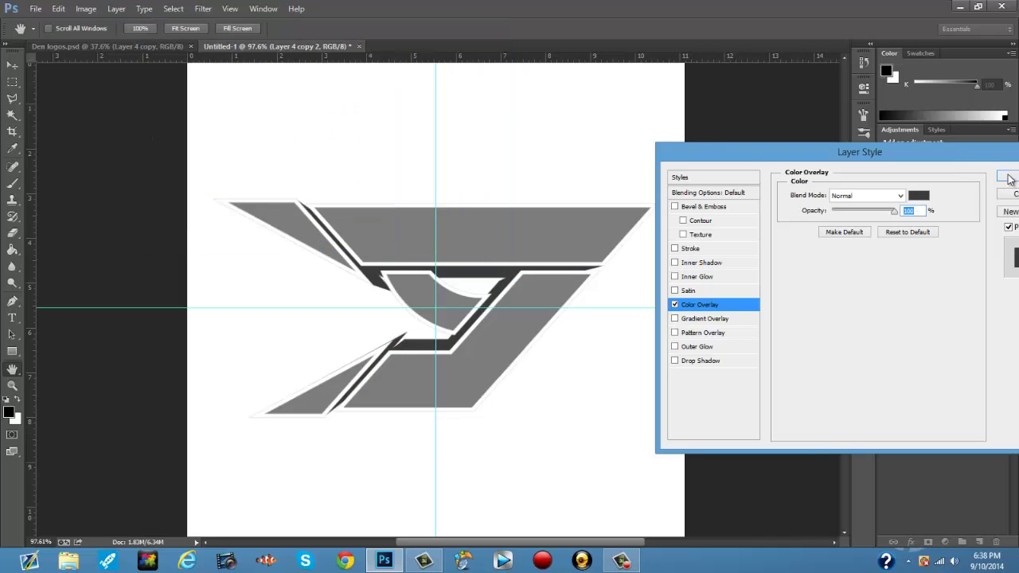
{"action": "left_click", "coordinate": [1009, 178]}
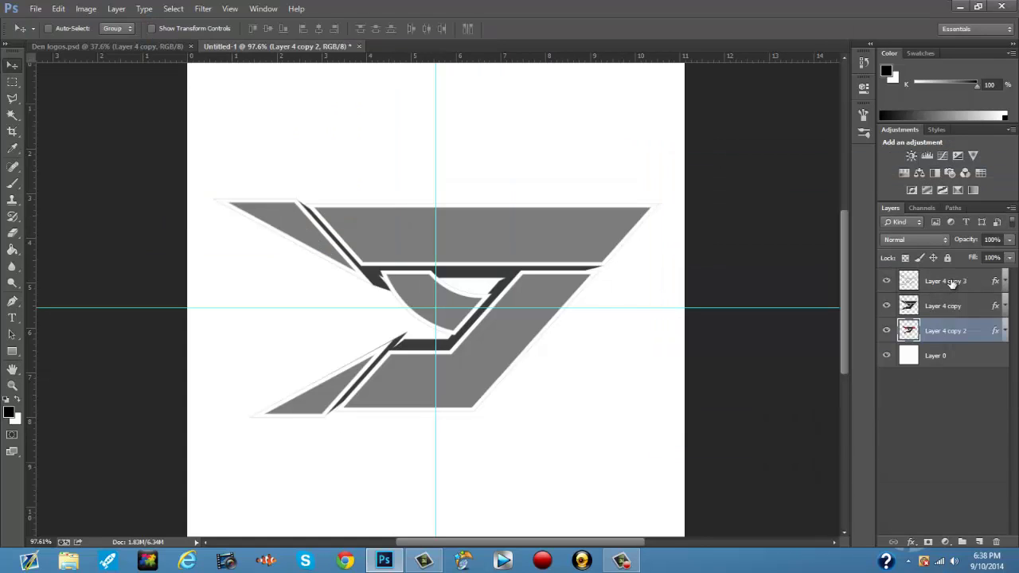
Add a Drop Shadow to Layer 4 copy 3 with 0 px distance, 17% spread and a larger size
{"action": "right_click", "coordinate": [953, 281]}
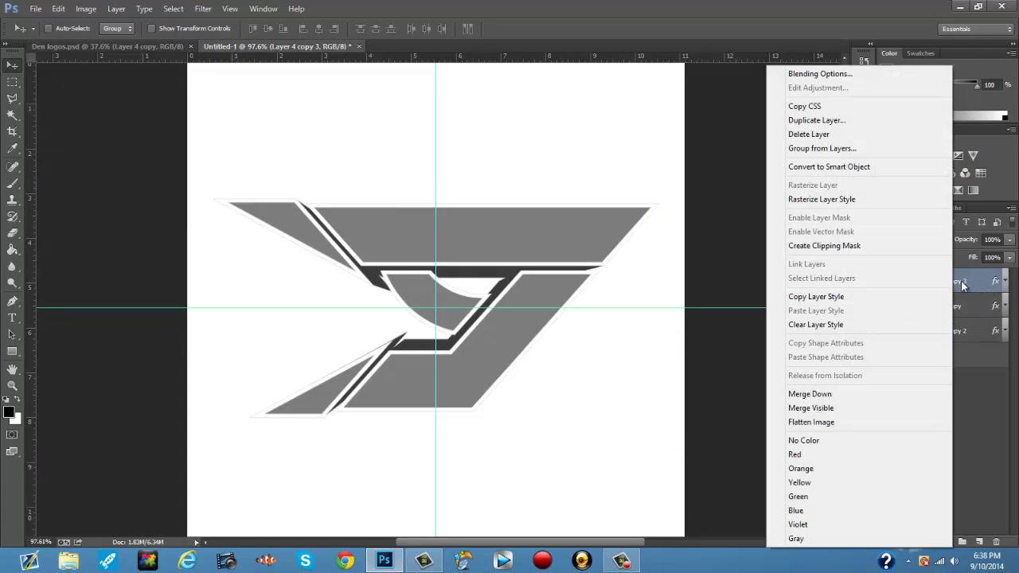
{"action": "left_click", "coordinate": [978, 286]}
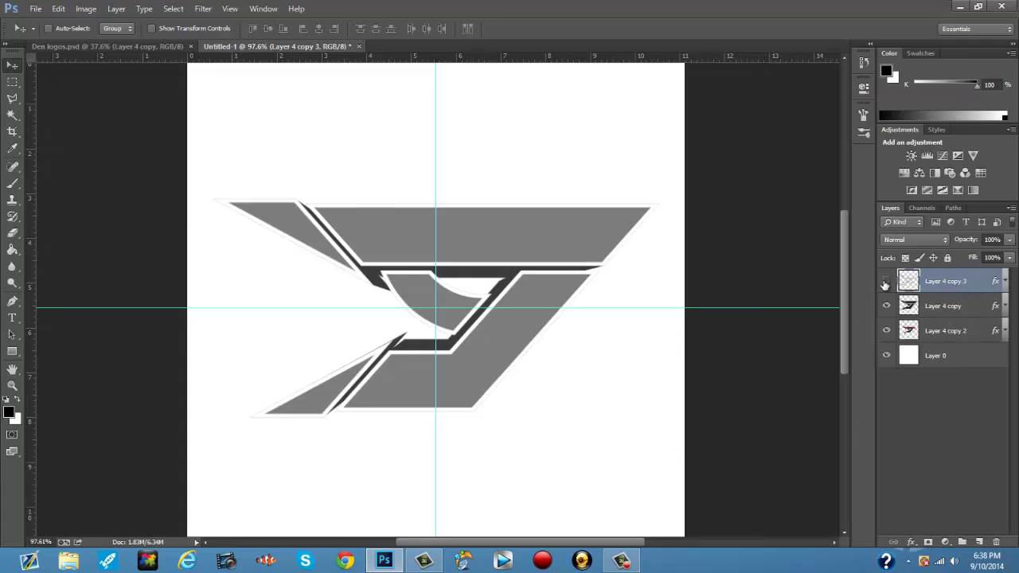
{"action": "right_click", "coordinate": [933, 281]}
{"action": "left_click", "coordinate": [814, 72]}
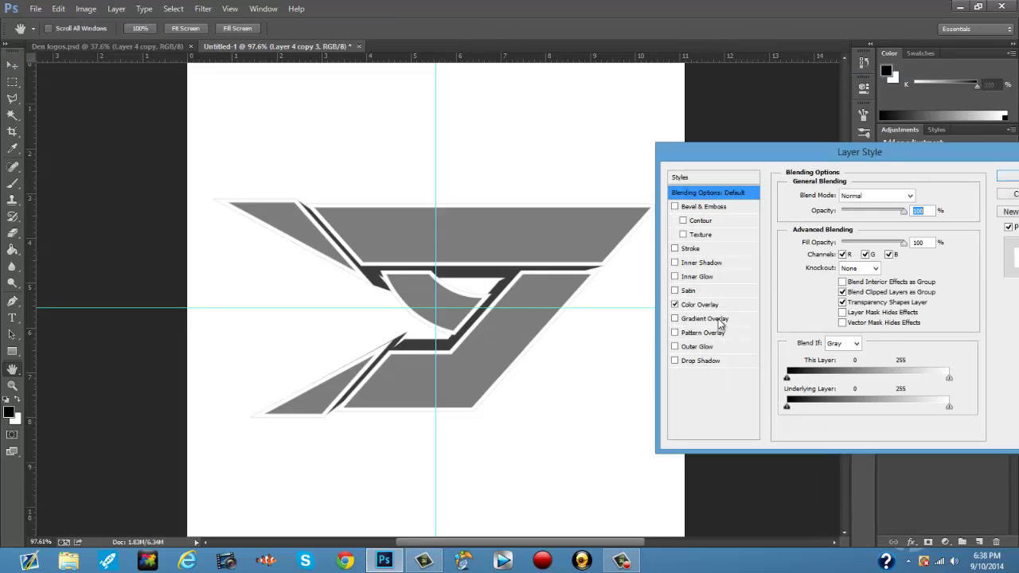
{"action": "left_click", "coordinate": [675, 360]}
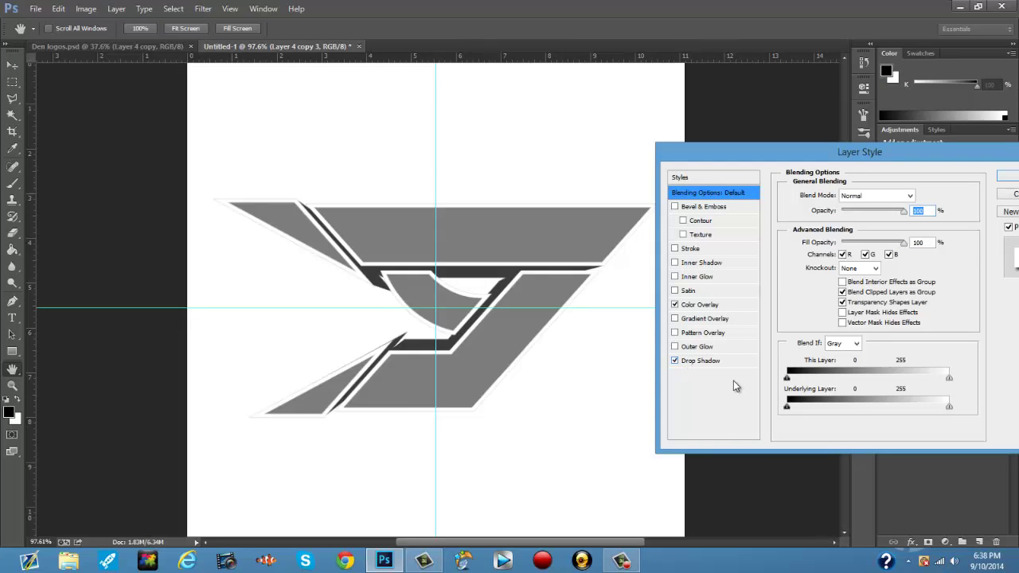
{"action": "left_click", "coordinate": [700, 361]}
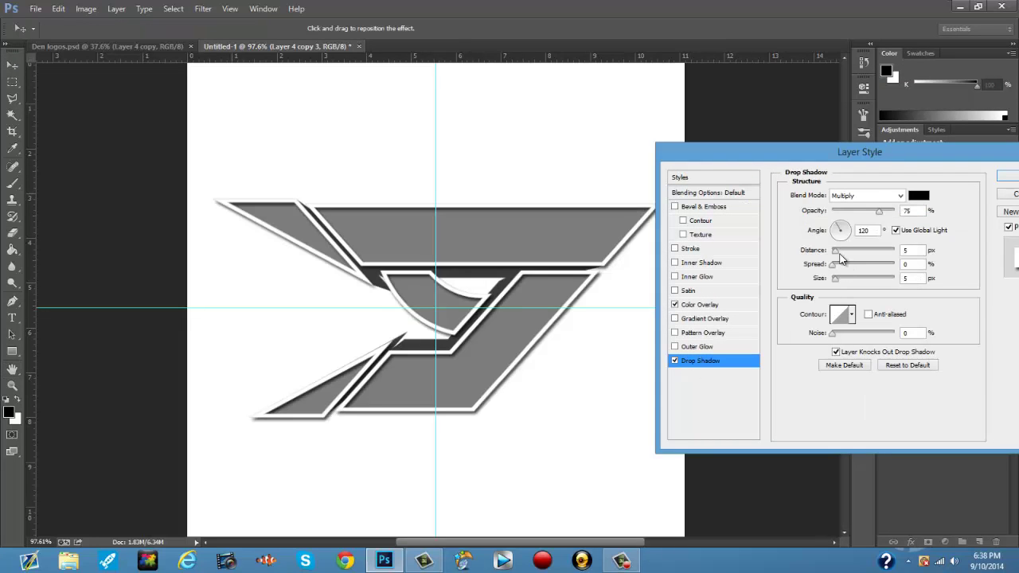
{"action": "left_click_drag", "start_coordinate": [837, 256], "coordinate": [833, 256]}
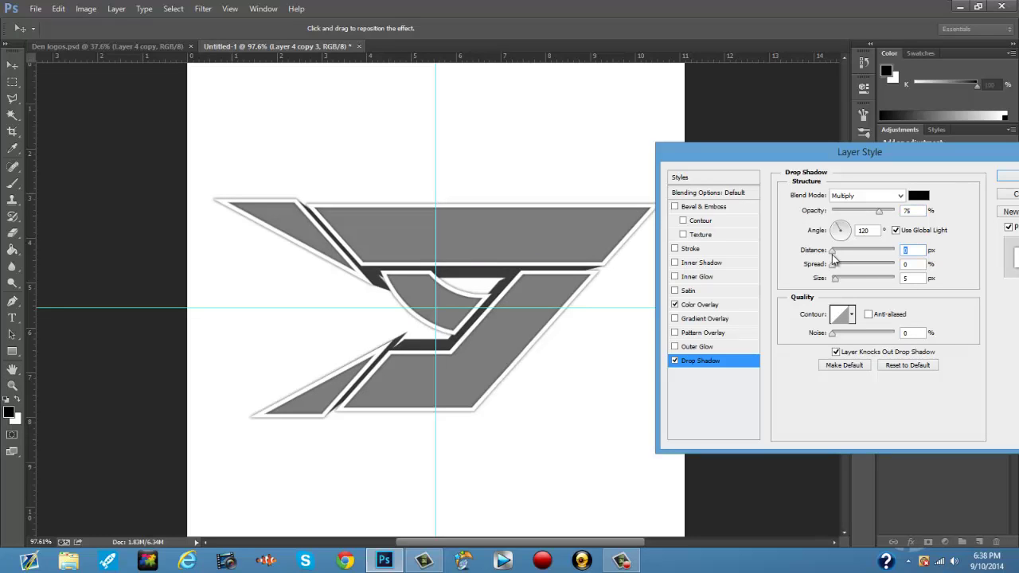
{"action": "left_click_drag", "start_coordinate": [836, 269], "coordinate": [840, 269]}
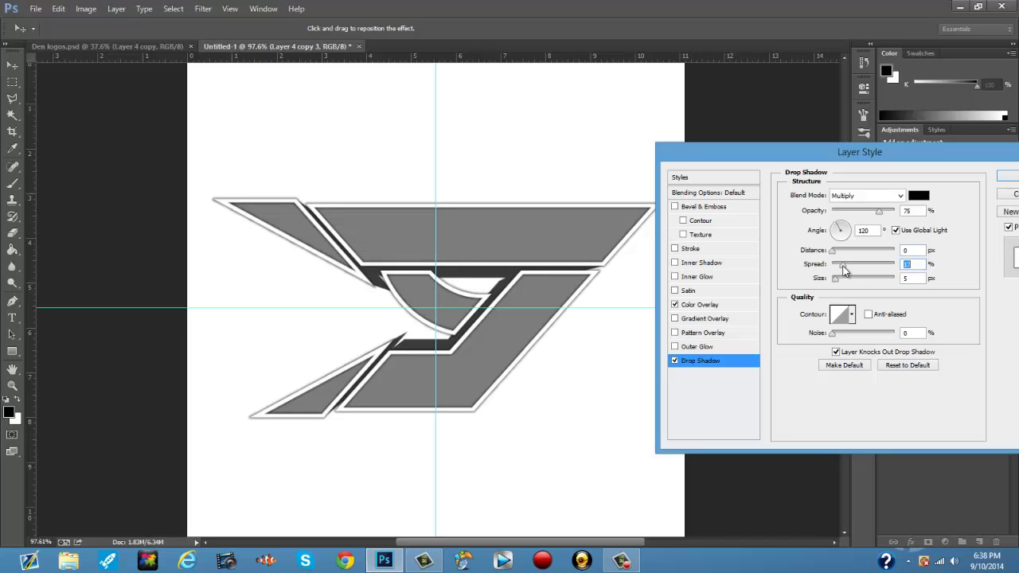
{"action": "mouse_move", "coordinate": [849, 280]}
{"action": "left_mouse_down"}
{"action": "mouse_move", "coordinate": [858, 284]}
{"action": "mouse_move", "coordinate": [837, 286]}
{"action": "left_mouse_up"}
{"action": "left_click", "coordinate": [1007, 176]}
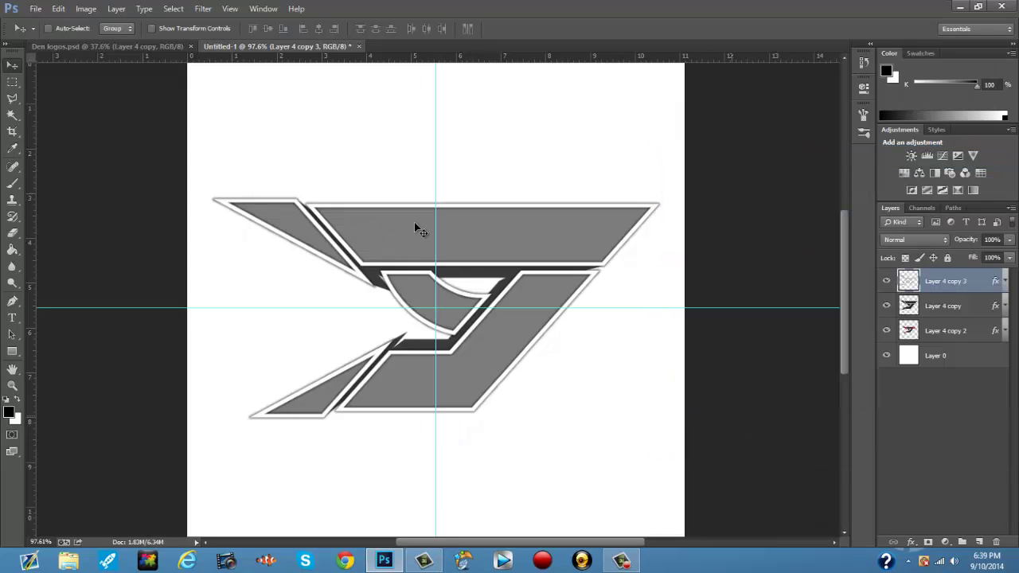
Zoom out to show the whole canvas and select Layer 0
{"action": "scroll", "coordinate": [414, 222], "scroll_direction": "down", "scroll_amount": 5}
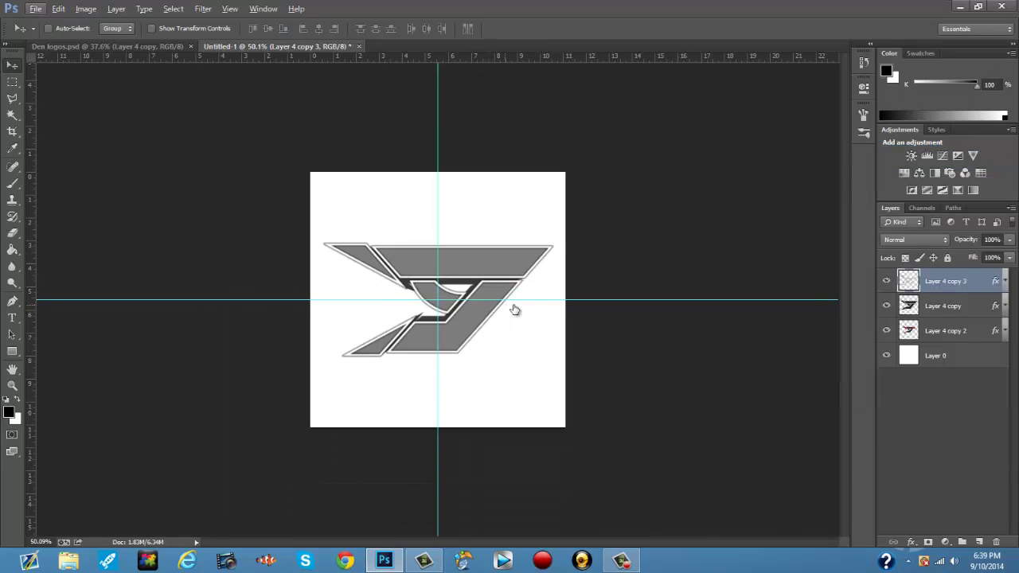
{"action": "left_click", "coordinate": [955, 355]}
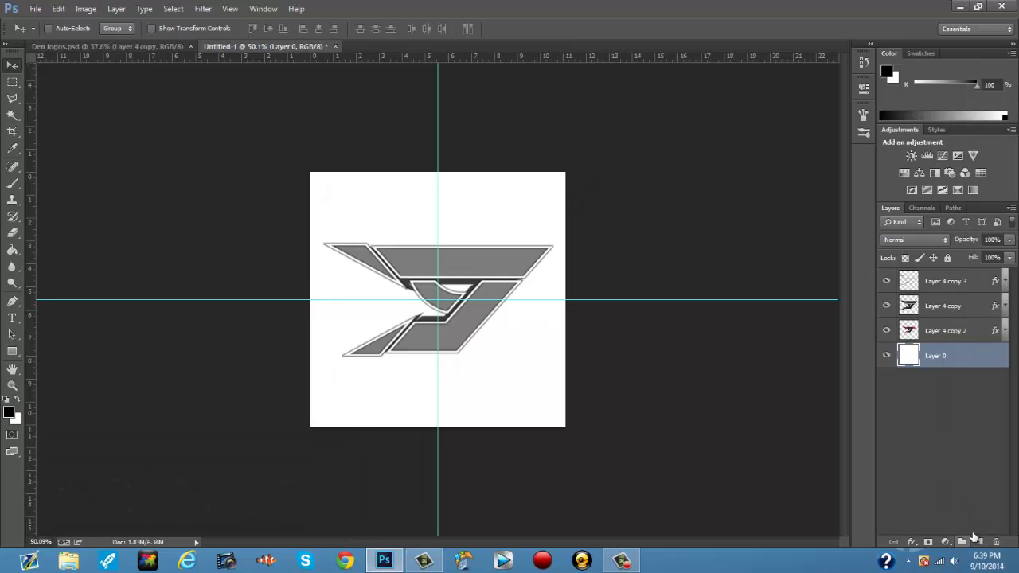
Add a new layer above Layer 0 and fill it with black
{"action": "key", "text": "ctrl+shift+alt+n"}
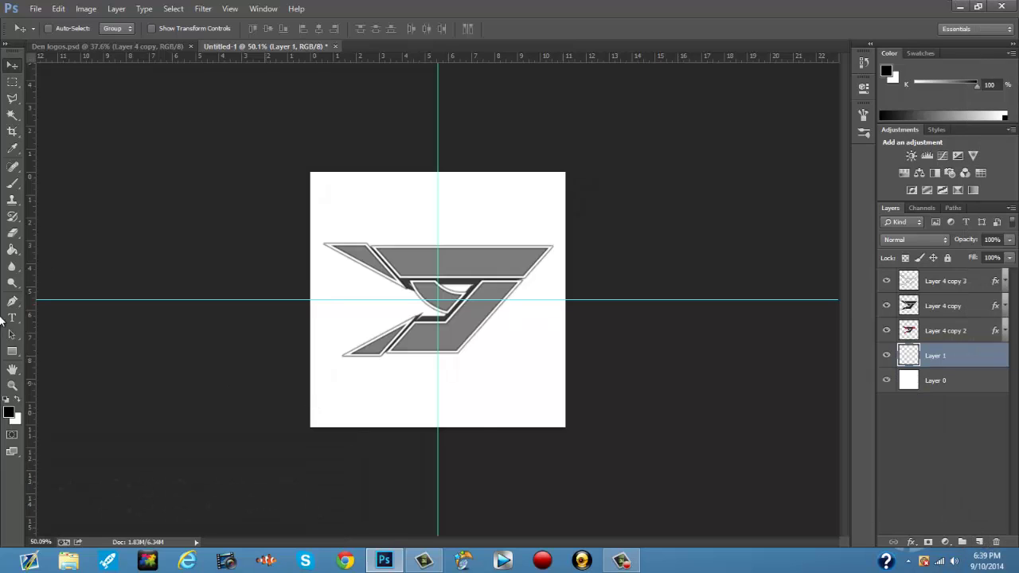
{"action": "left_click", "coordinate": [12, 249]}
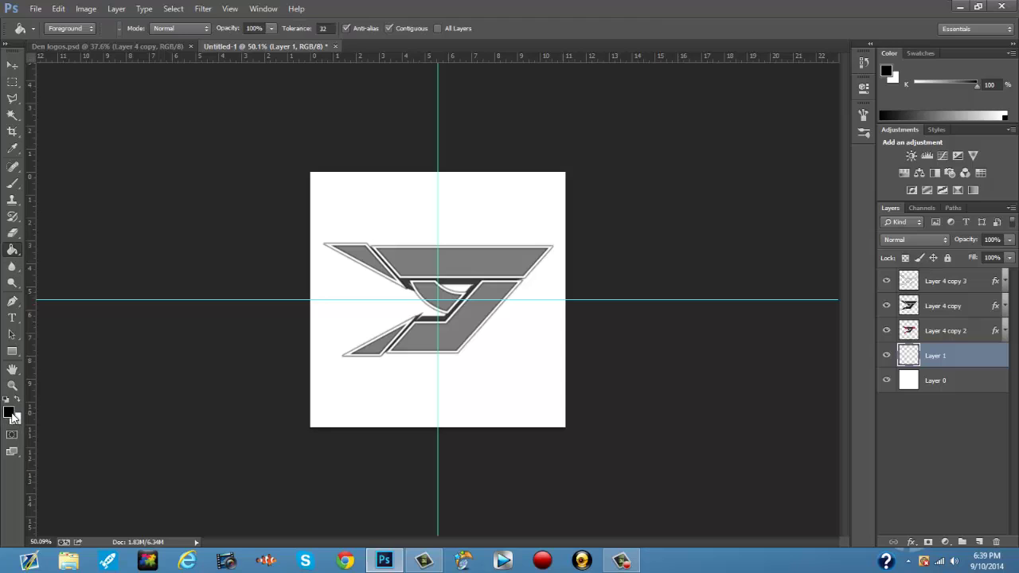
{"action": "left_click", "coordinate": [333, 283]}
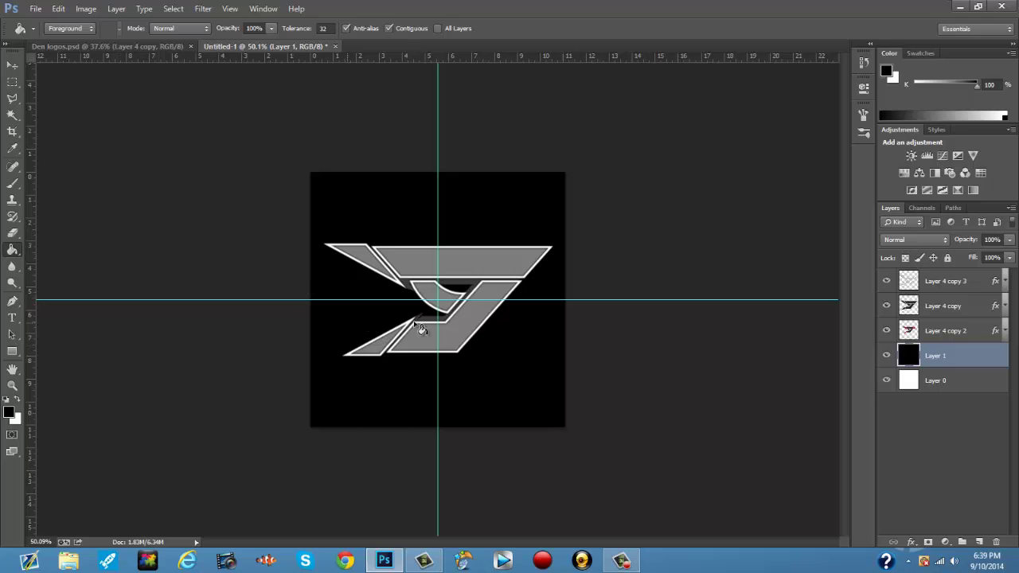
Erase the black behind the logo centre with a soft 437 px eraser to create a white glow
{"action": "key", "text": "e"}
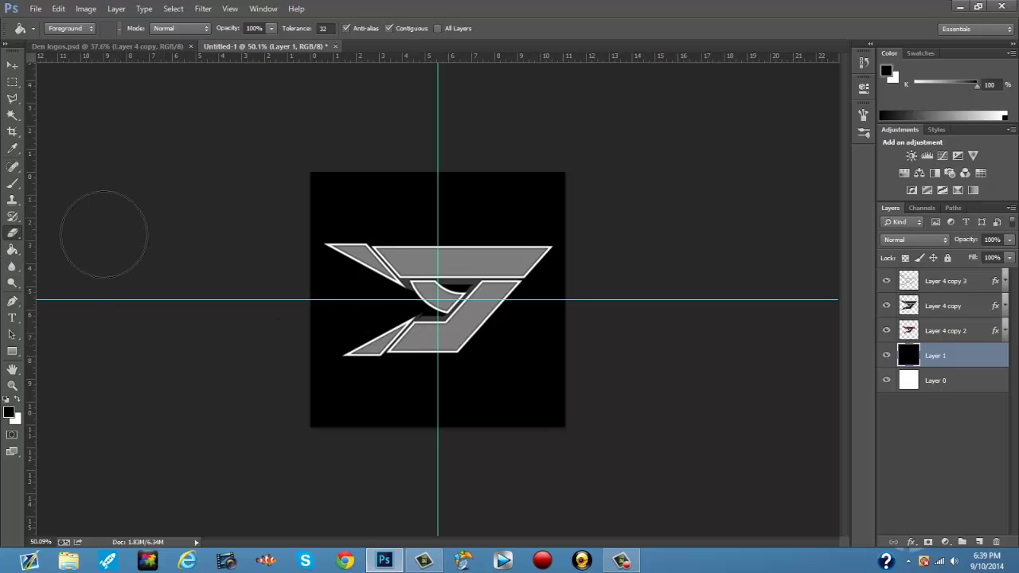
{"action": "right_click", "coordinate": [430, 288]}
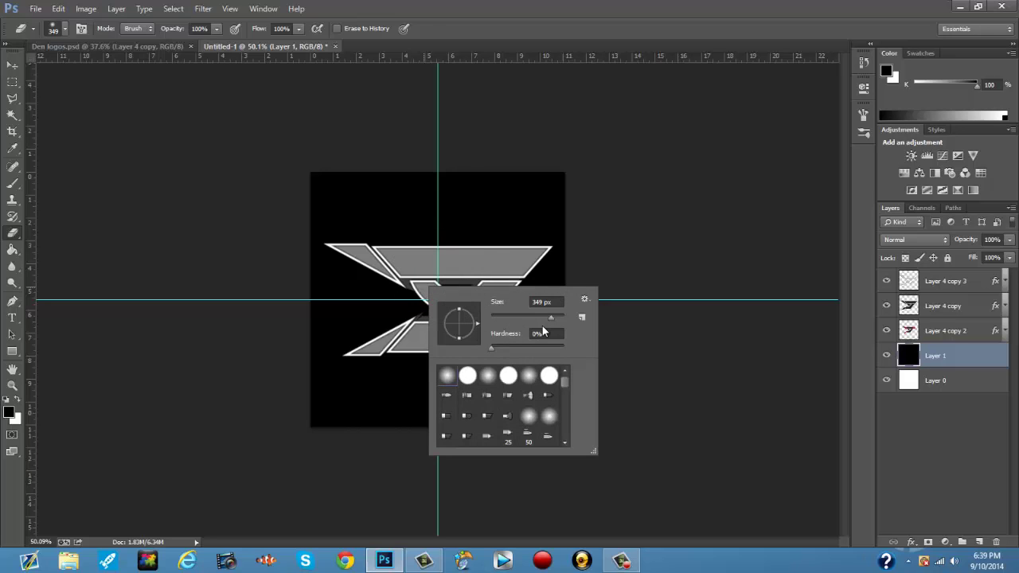
{"action": "left_click_drag", "start_coordinate": [552, 319], "coordinate": [555, 319]}
{"action": "left_click", "coordinate": [970, 369]}
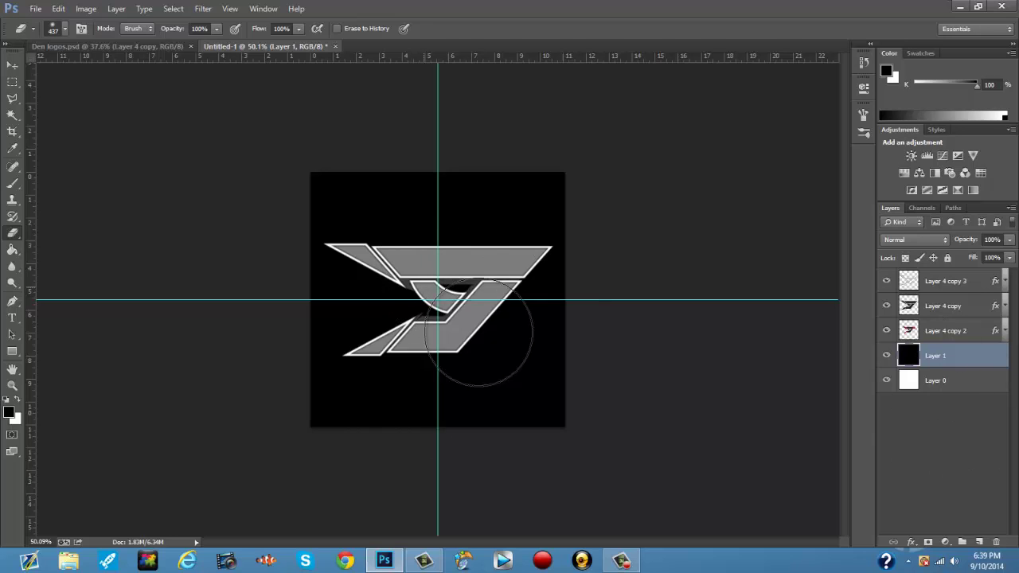
{"action": "left_click", "coordinate": [438, 296]}
{"action": "left_click", "coordinate": [437, 296]}
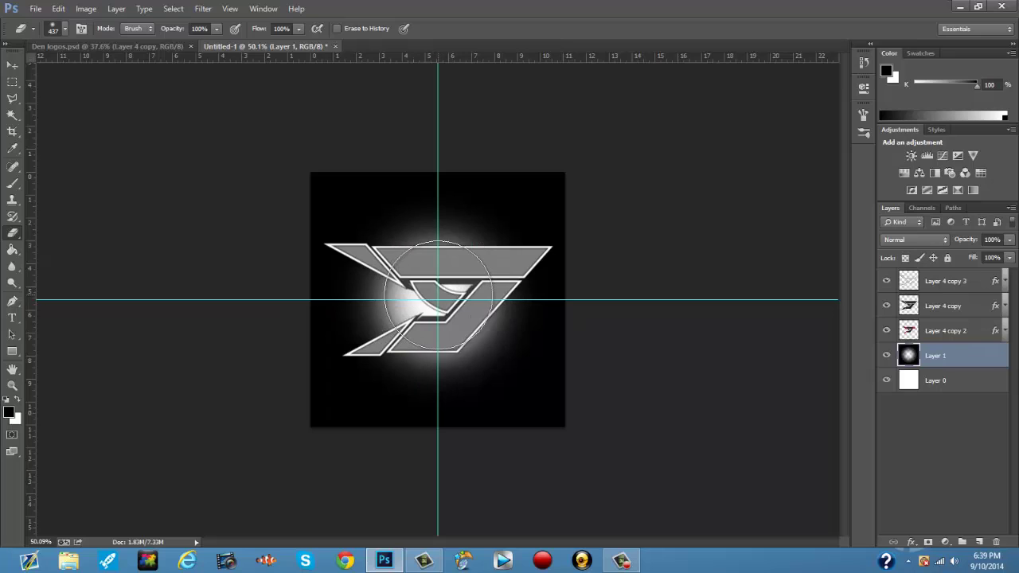
{"action": "left_click", "coordinate": [438, 295]}
{"action": "left_click", "coordinate": [438, 295]}
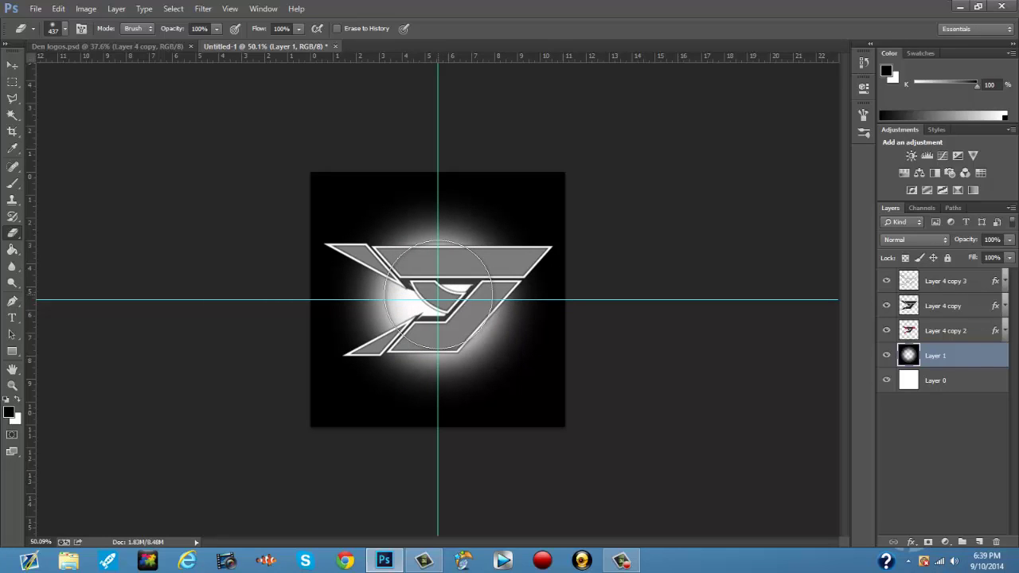
{"action": "left_click", "coordinate": [438, 296]}
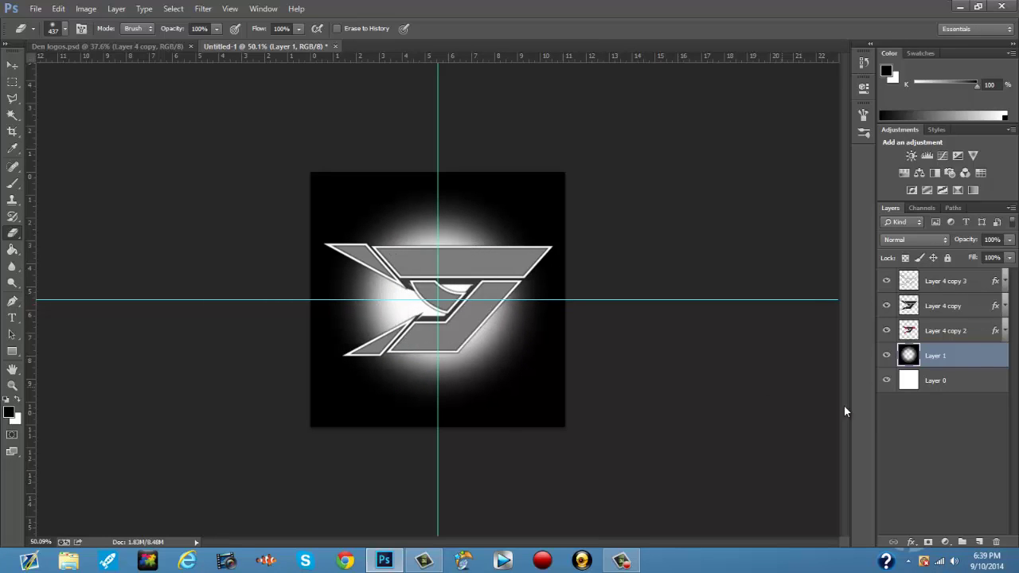
{"action": "left_click", "coordinate": [1009, 240]}
Fade Layer 1's black backdrop to 36% opacity, then zoom in and select Layer 4 copy 3
{"action": "left_click_drag", "start_coordinate": [980, 259], "coordinate": [970, 256]}
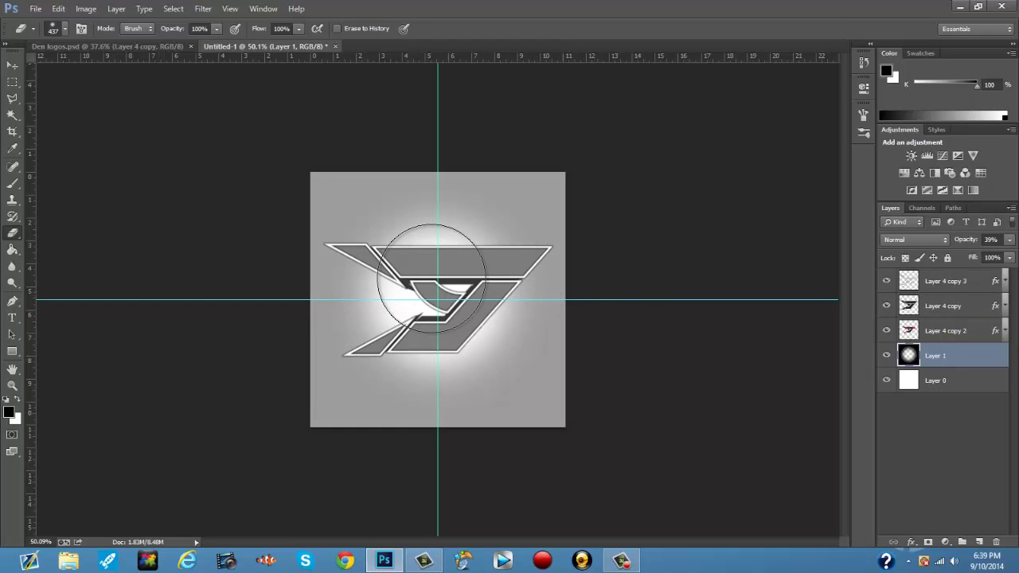
{"action": "mouse_move", "coordinate": [430, 280]}
{"action": "left_mouse_down"}
{"action": "mouse_move", "coordinate": [422, 304]}
{"action": "mouse_move", "coordinate": [448, 317]}
{"action": "mouse_move", "coordinate": [467, 285]}
{"action": "mouse_move", "coordinate": [425, 282]}
{"action": "mouse_move", "coordinate": [427, 309]}
{"action": "mouse_move", "coordinate": [466, 276]}
{"action": "mouse_move", "coordinate": [488, 282]}
{"action": "left_mouse_up"}
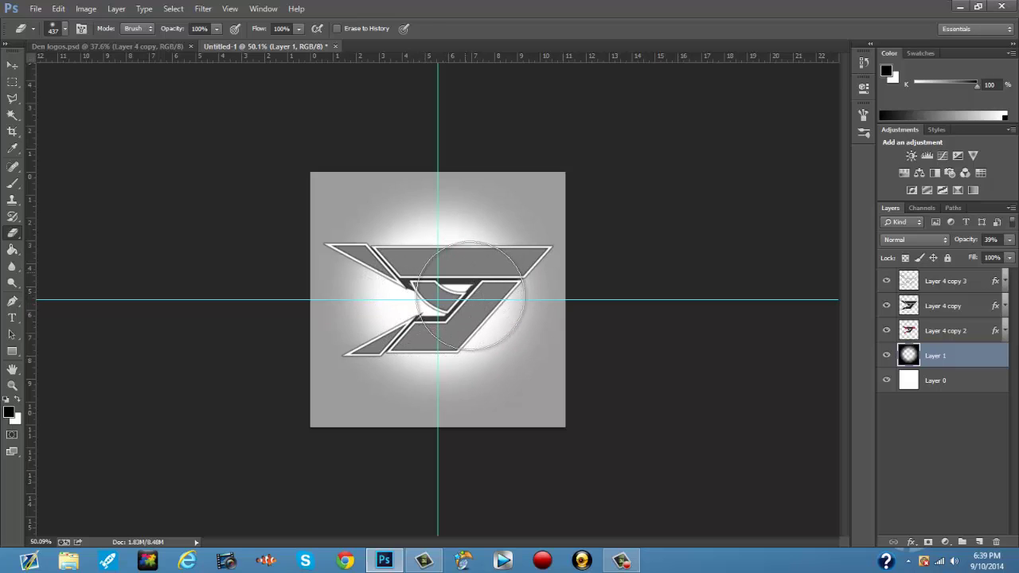
{"action": "key", "text": "ctrl+z"}
{"action": "left_click", "coordinate": [1009, 240]}
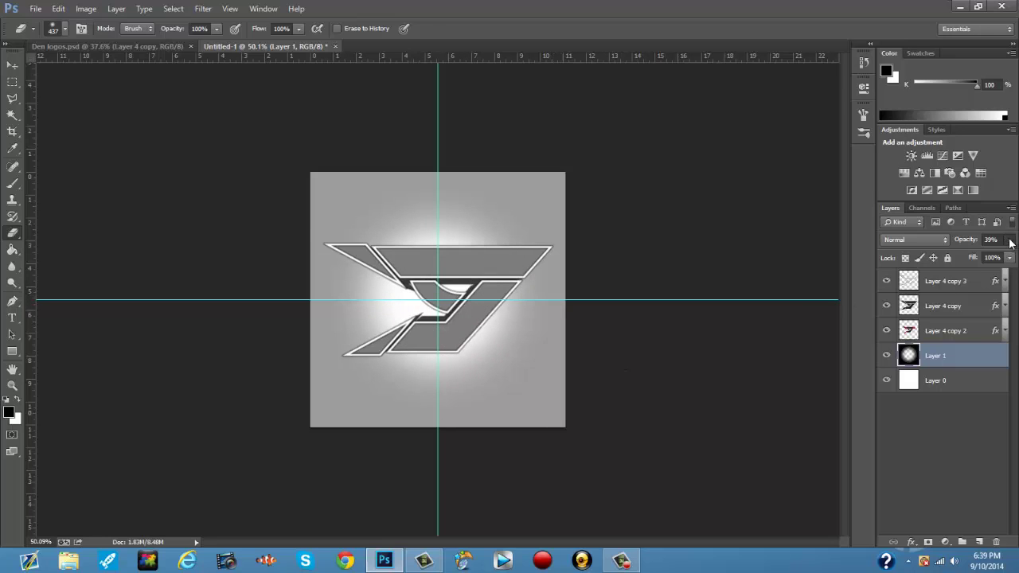
{"action": "left_click_drag", "start_coordinate": [971, 254], "coordinate": [970, 254]}
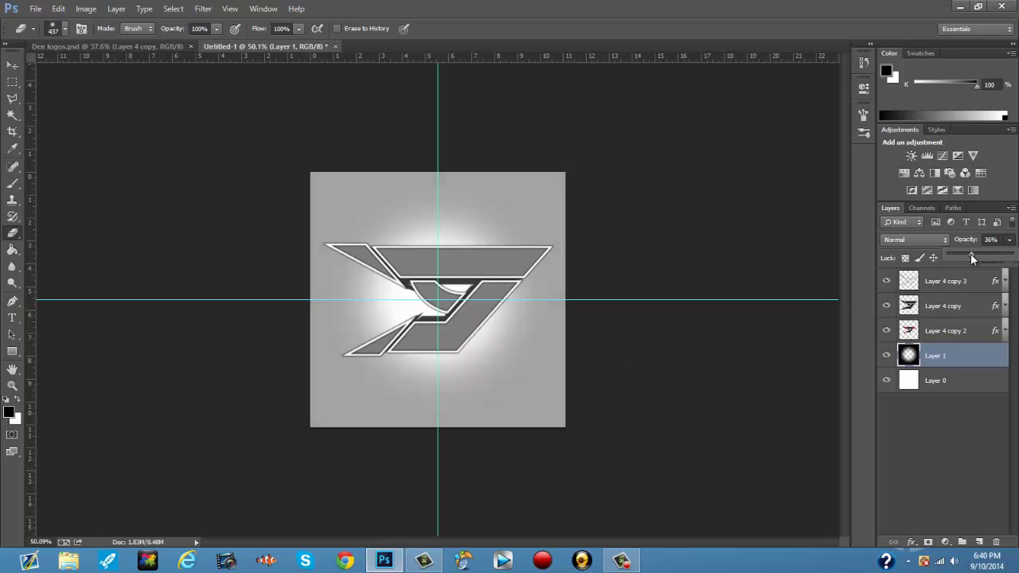
{"action": "scroll", "coordinate": [487, 327], "scroll_direction": "down", "scroll_amount": 2}
{"action": "scroll", "coordinate": [486, 327], "scroll_direction": "up", "scroll_amount": 3}
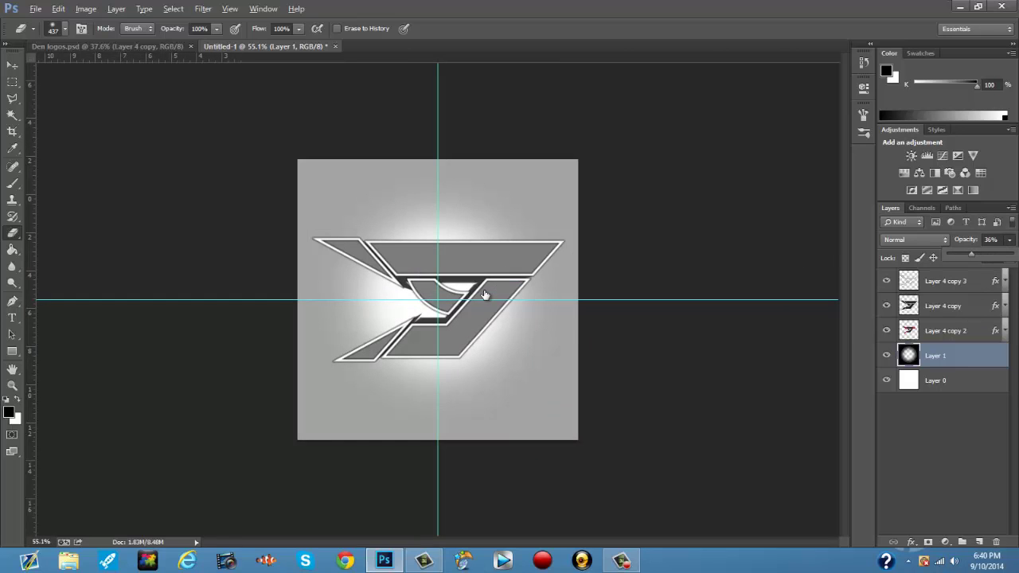
{"action": "key", "text": "ctrl+plus"}
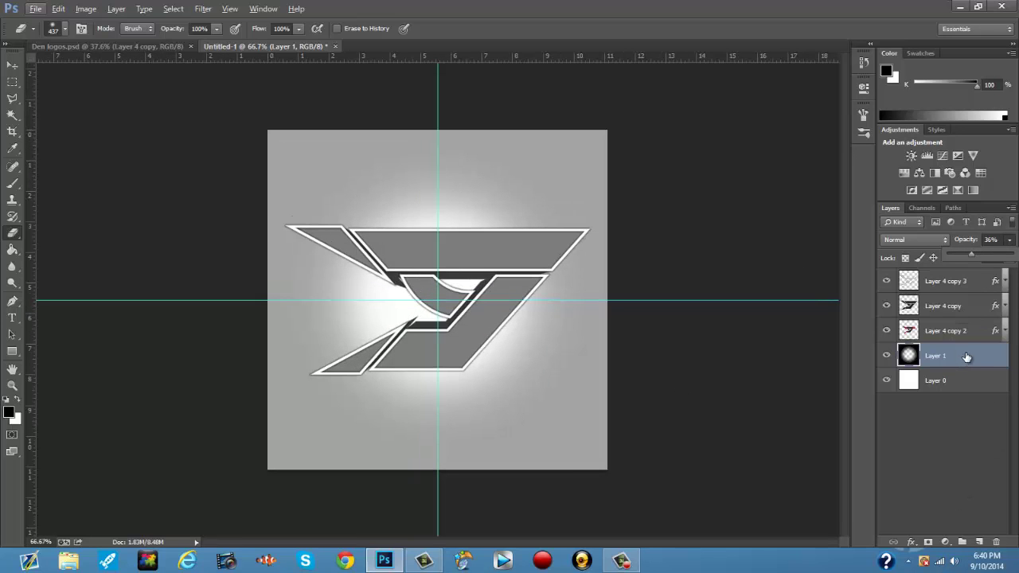
{"action": "left_click", "coordinate": [967, 286]}
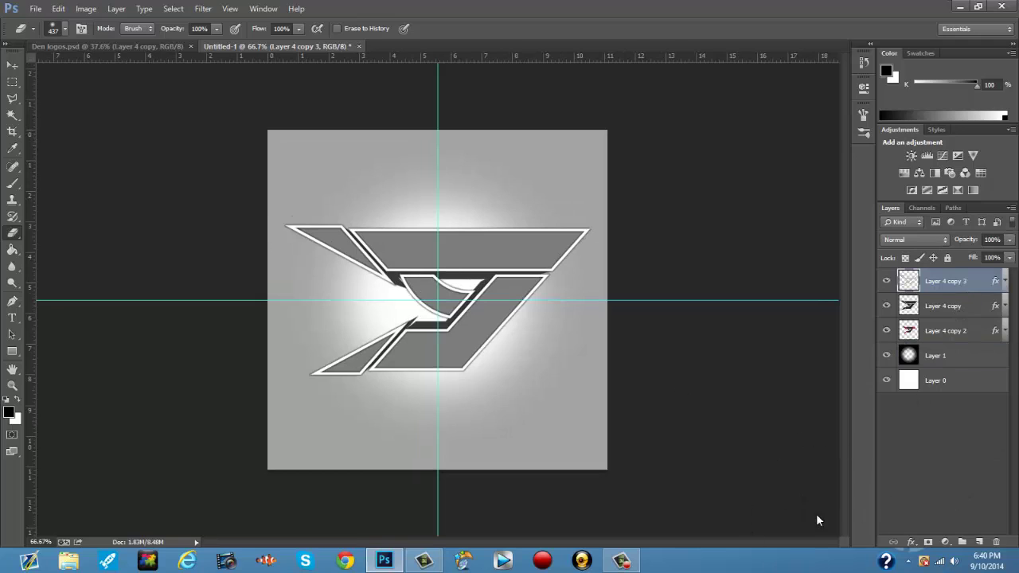
Create a text box below the logo, set 90 pt, and type DEN
{"action": "left_click", "coordinate": [12, 317]}
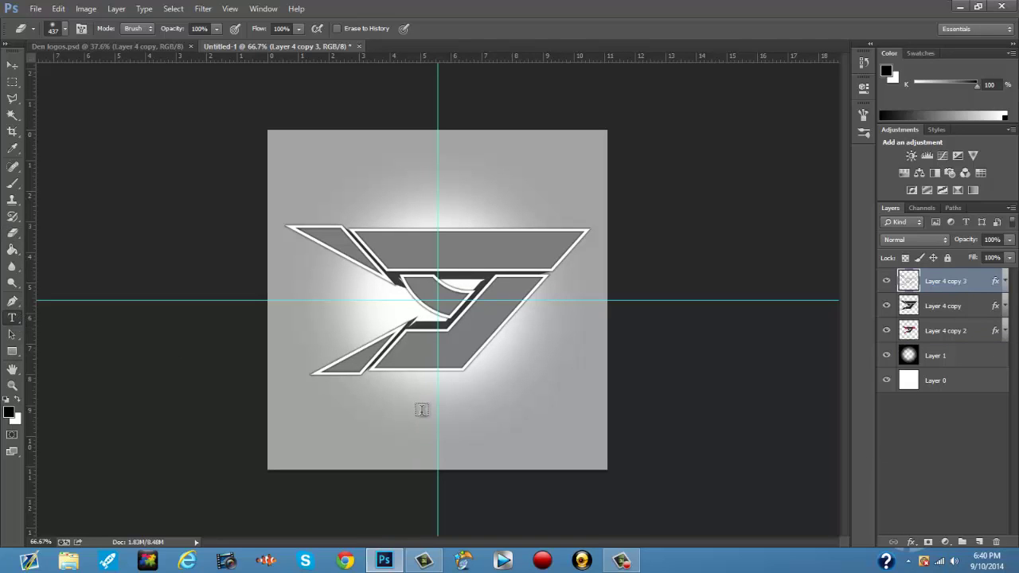
{"action": "left_click_drag", "start_coordinate": [291, 384], "coordinate": [573, 450]}
{"action": "key", "text": "Escape"}
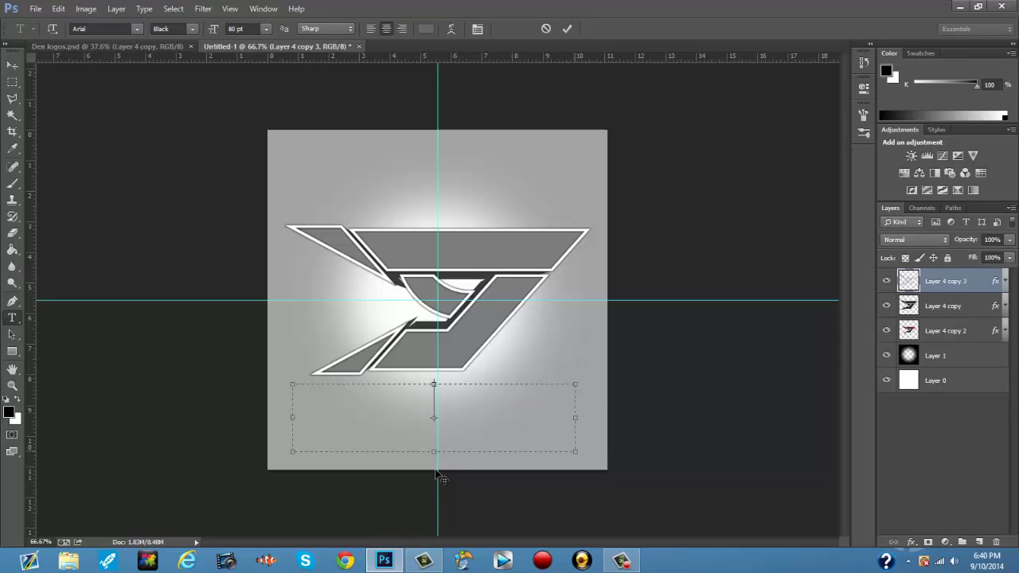
{"action": "left_click", "coordinate": [242, 29]}
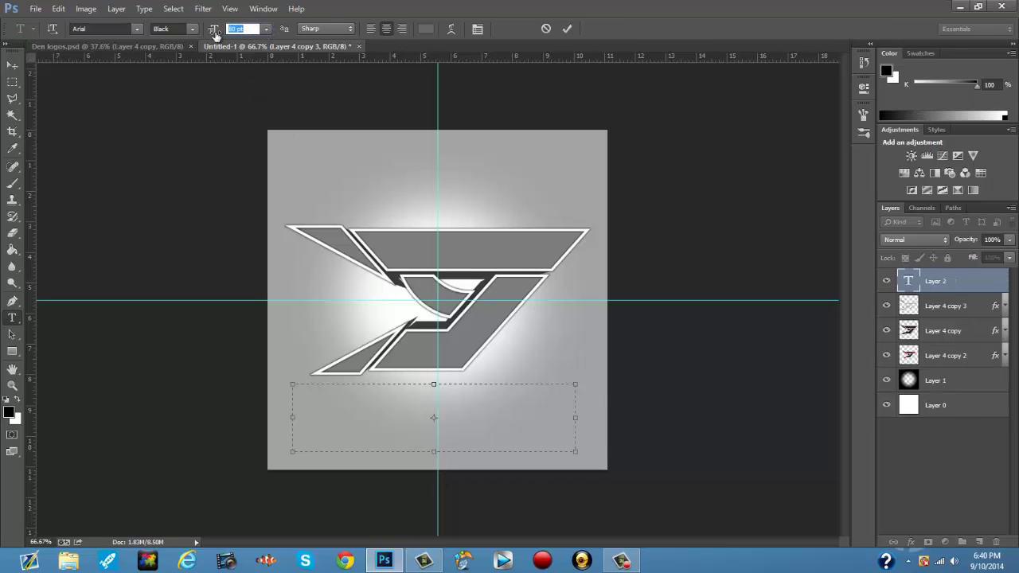
{"action": "type", "text": "90"}
{"action": "key", "text": "Return"}
{"action": "type", "text": "DEN"}
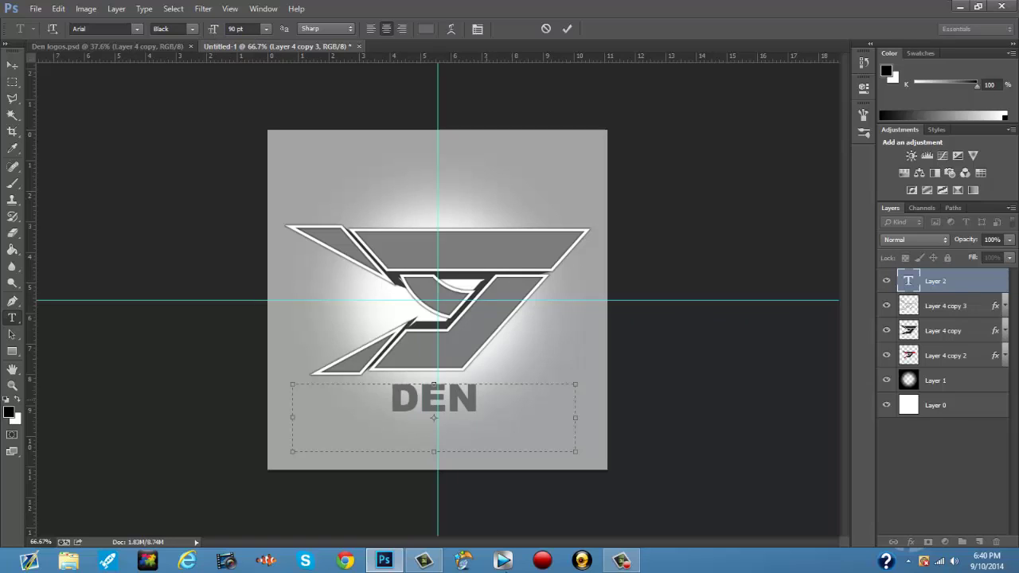
Color the DEN text a darker gray based on the logo's gray and commit it
{"action": "key", "text": "ctrl+a"}
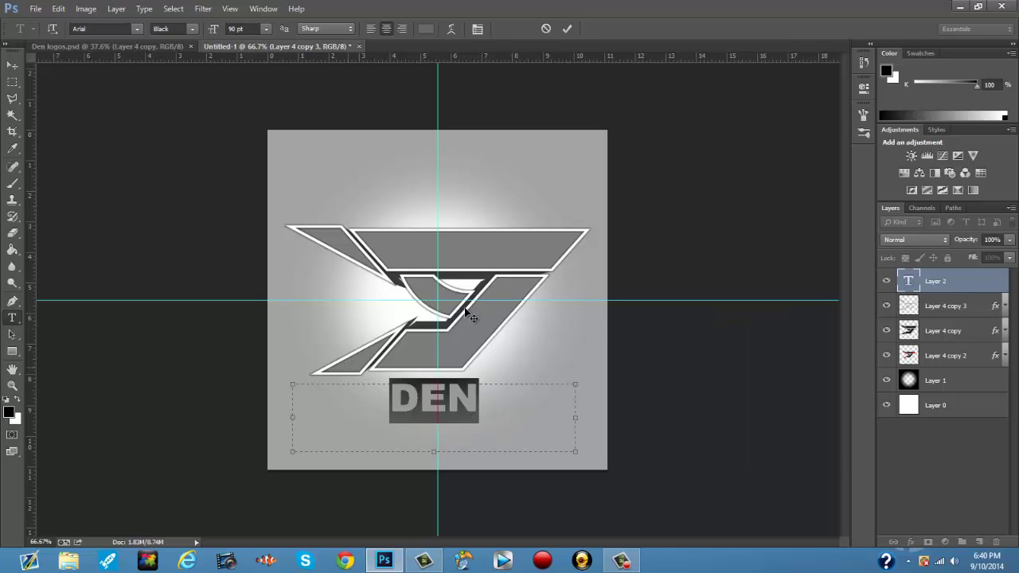
{"action": "left_click", "coordinate": [426, 29]}
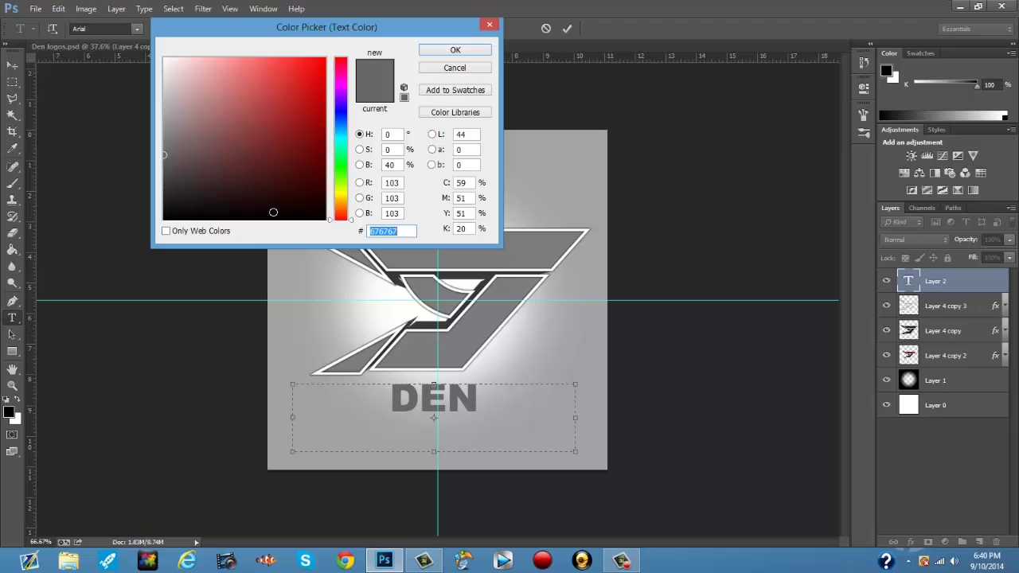
{"action": "left_click", "coordinate": [458, 336]}
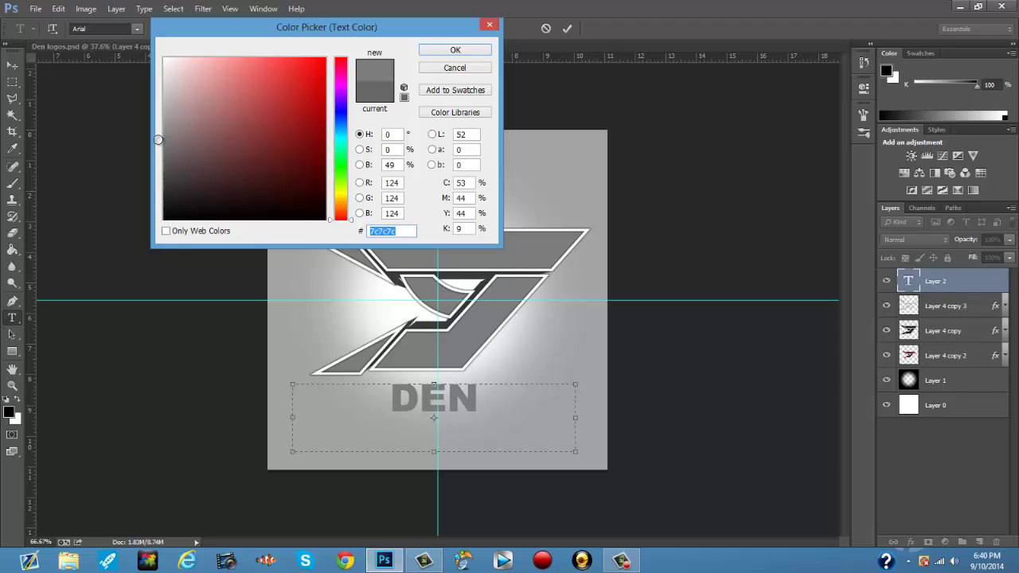
{"action": "left_click_drag", "start_coordinate": [164, 141], "coordinate": [146, 159]}
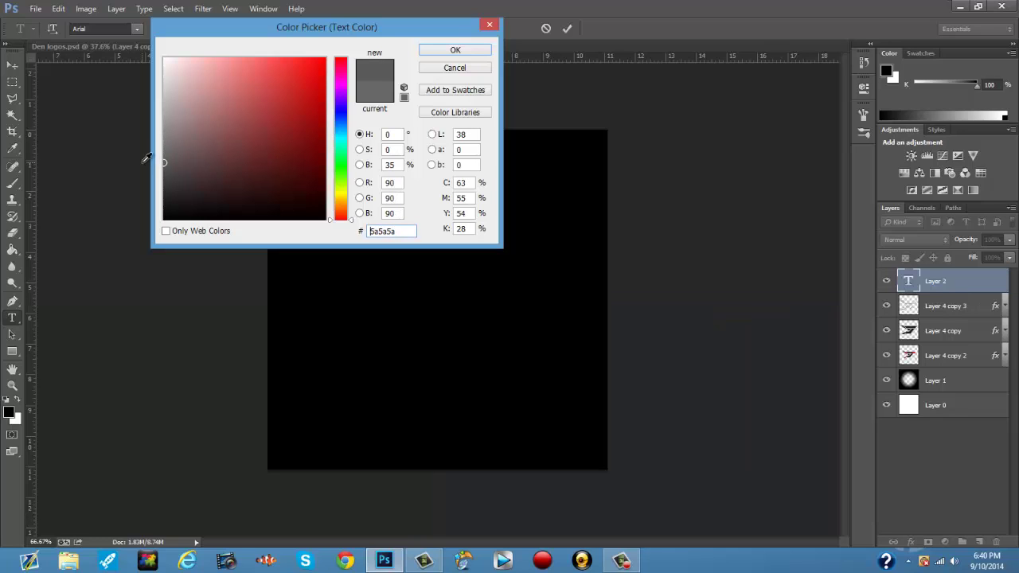
{"action": "left_click", "coordinate": [435, 52]}
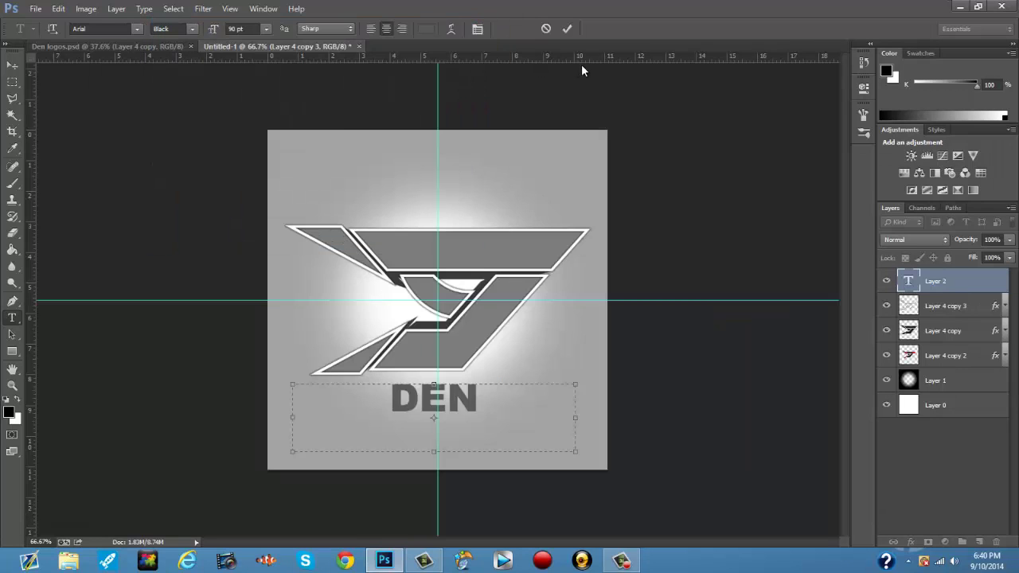
{"action": "left_click", "coordinate": [567, 28]}
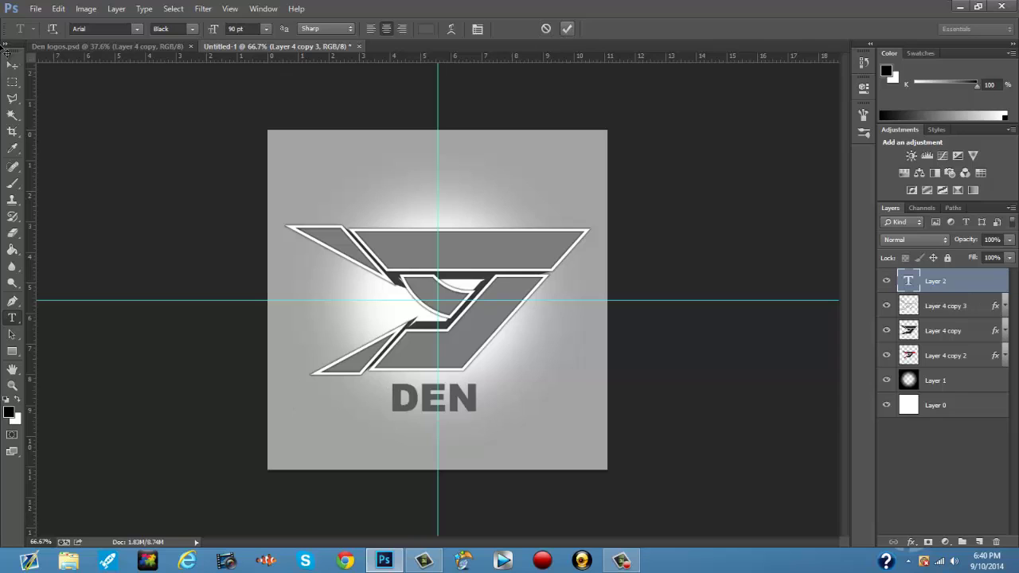
Nudge the DEN text slightly lower and give it a 3 px white (#ffffff) stroke
{"action": "key", "text": "v"}
{"action": "left_click_drag", "start_coordinate": [473, 421], "coordinate": [480, 439]}
{"action": "right_click", "coordinate": [949, 277]}
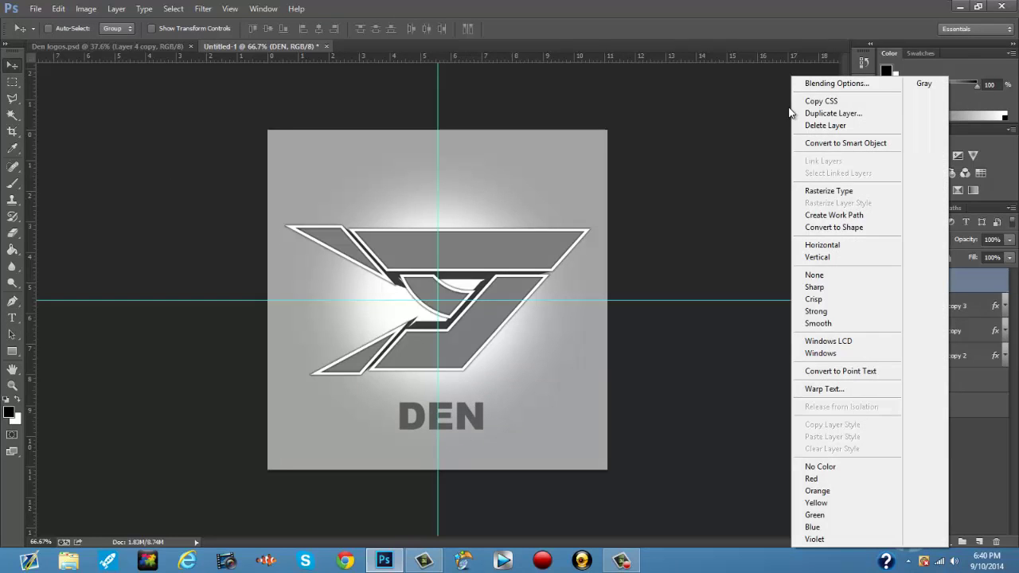
{"action": "left_click", "coordinate": [832, 83]}
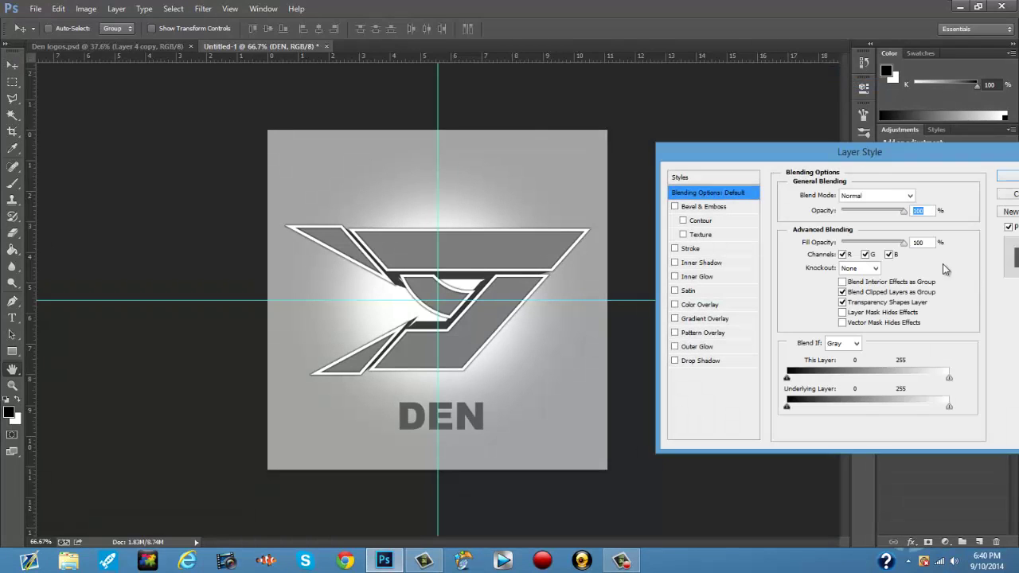
{"action": "left_click", "coordinate": [686, 251]}
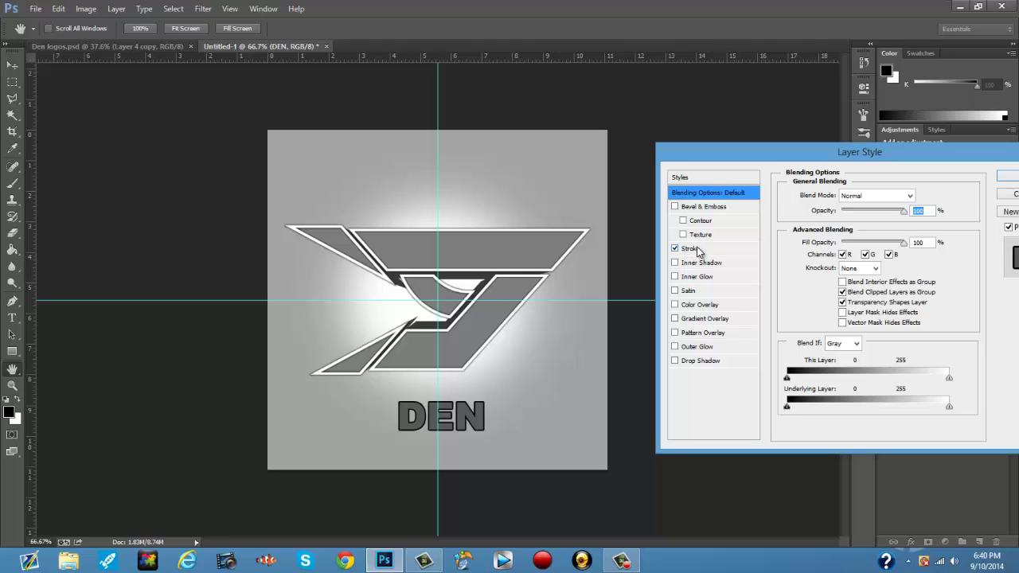
{"action": "left_click", "coordinate": [697, 250]}
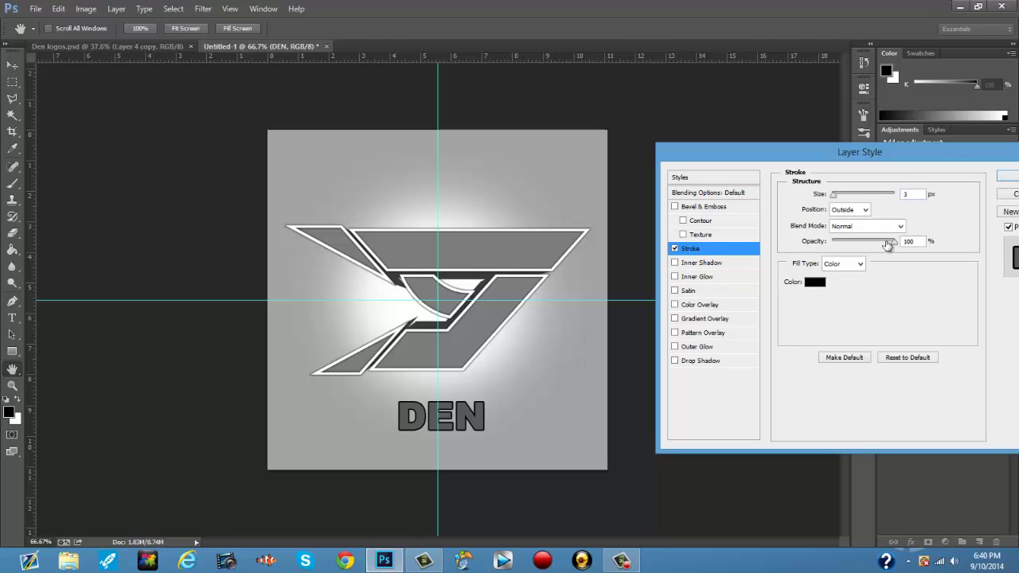
{"action": "left_click", "coordinate": [820, 282]}
{"action": "left_click", "coordinate": [815, 281]}
{"action": "type", "text": "ffffff"}
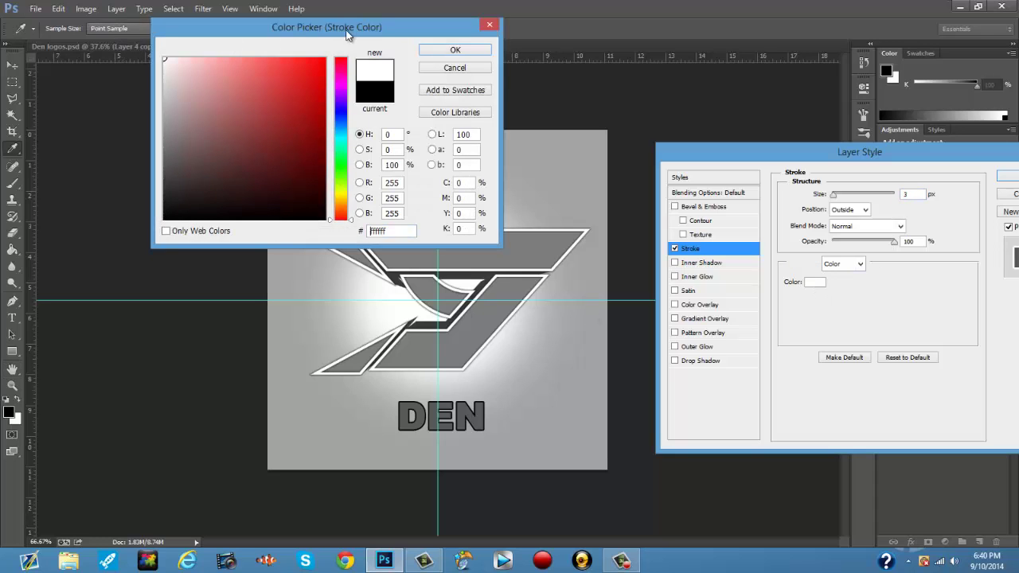
{"action": "left_click", "coordinate": [454, 50]}
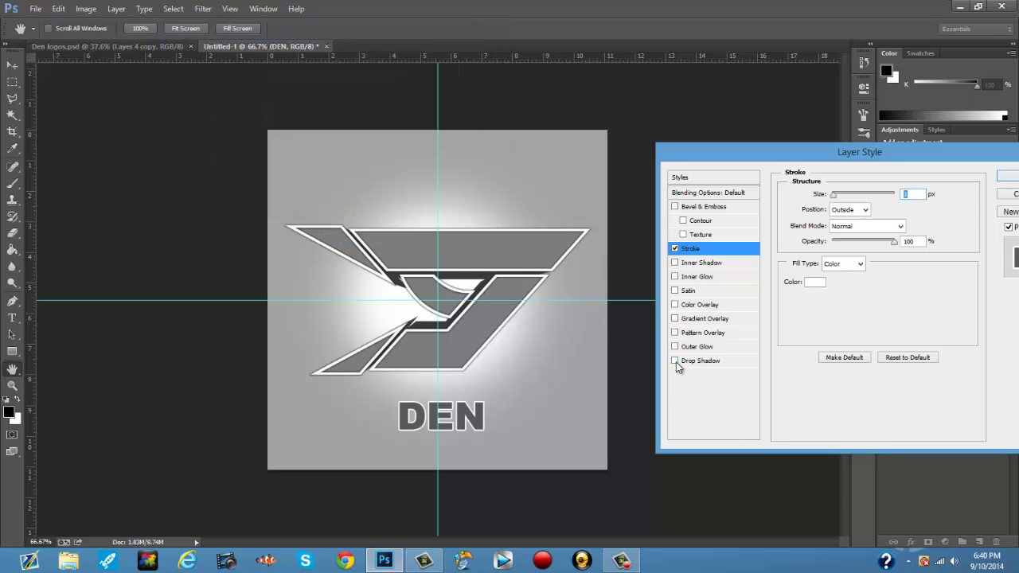
Add a downward-angled drop shadow to DEN with 9 px distance and 18 px size, and apply the style
{"action": "left_click", "coordinate": [675, 360]}
{"action": "left_click", "coordinate": [695, 363]}
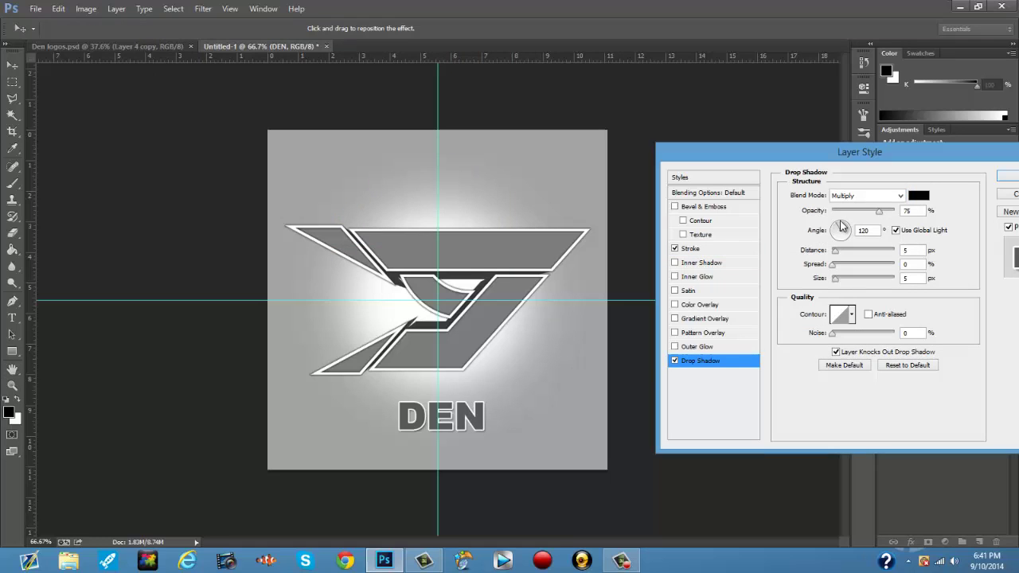
{"action": "left_click_drag", "start_coordinate": [841, 226], "coordinate": [843, 228]}
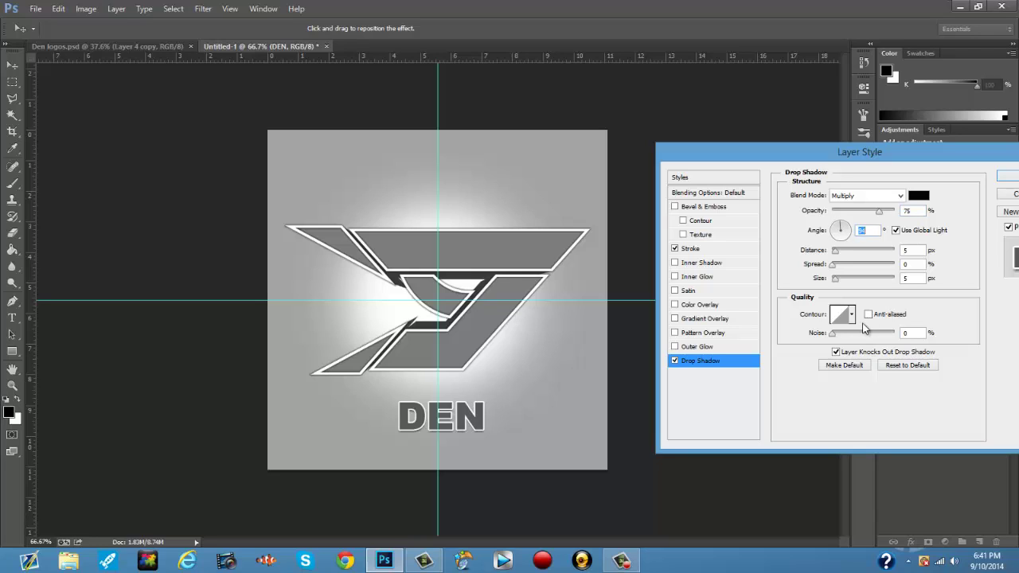
{"action": "key", "text": "Tab"}
{"action": "key", "text": "Up"}
{"action": "key", "text": "Up"}
{"action": "key", "text": "Up"}
{"action": "key", "text": "Up"}
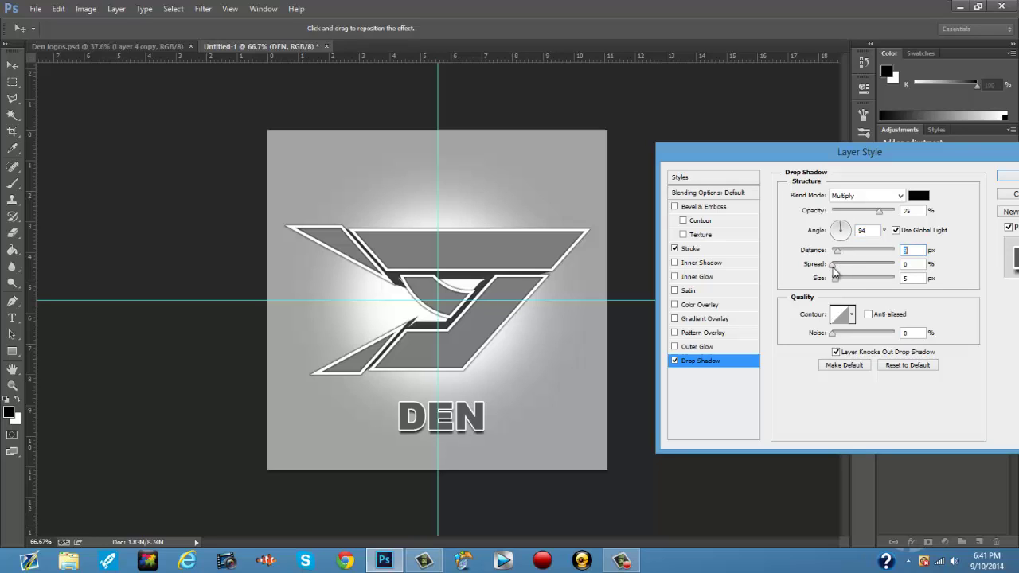
{"action": "mouse_move", "coordinate": [843, 266]}
{"action": "left_mouse_down"}
{"action": "mouse_move", "coordinate": [912, 278]}
{"action": "mouse_move", "coordinate": [826, 265]}
{"action": "mouse_move", "coordinate": [841, 284]}
{"action": "left_mouse_up"}
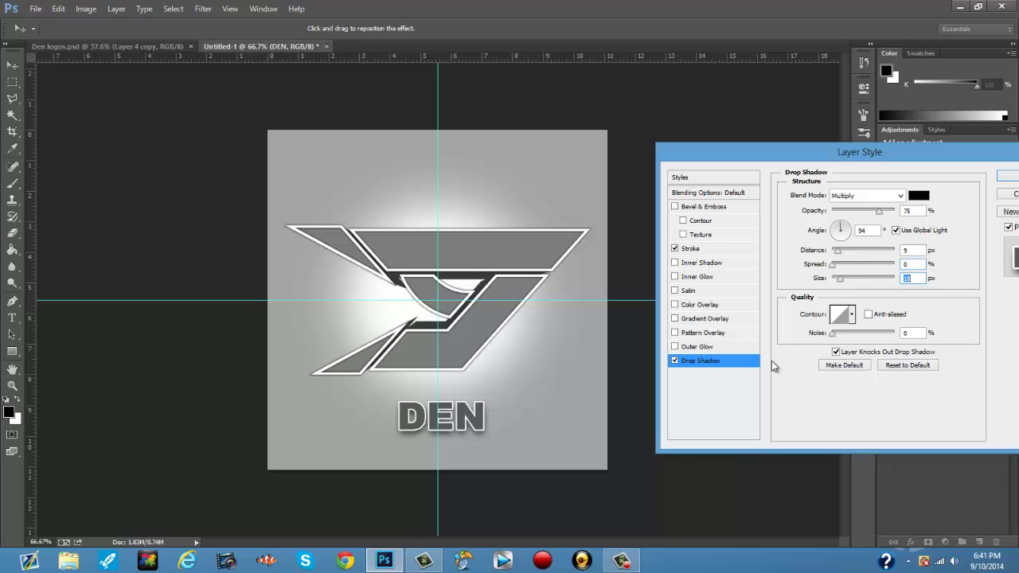
{"action": "type", "text": "18"}
{"action": "left_click", "coordinate": [858, 230]}
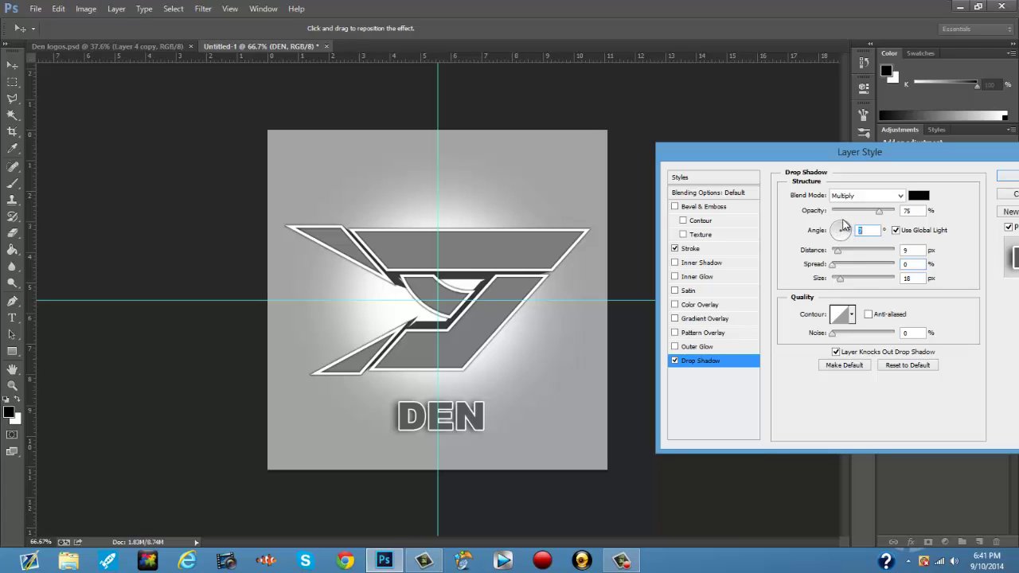
{"action": "left_click", "coordinate": [836, 228]}
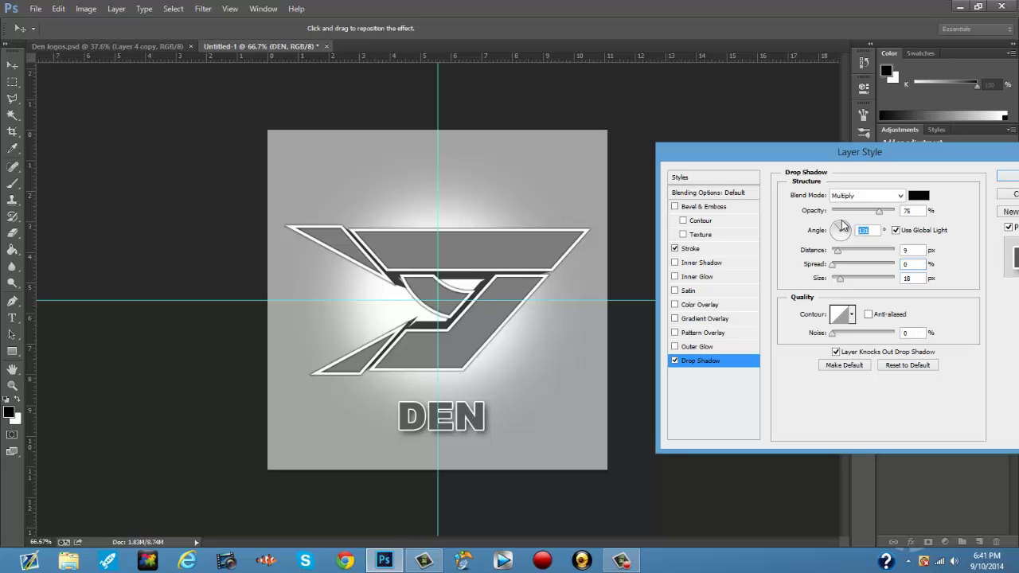
{"action": "left_click_drag", "start_coordinate": [841, 227], "coordinate": [869, 281]}
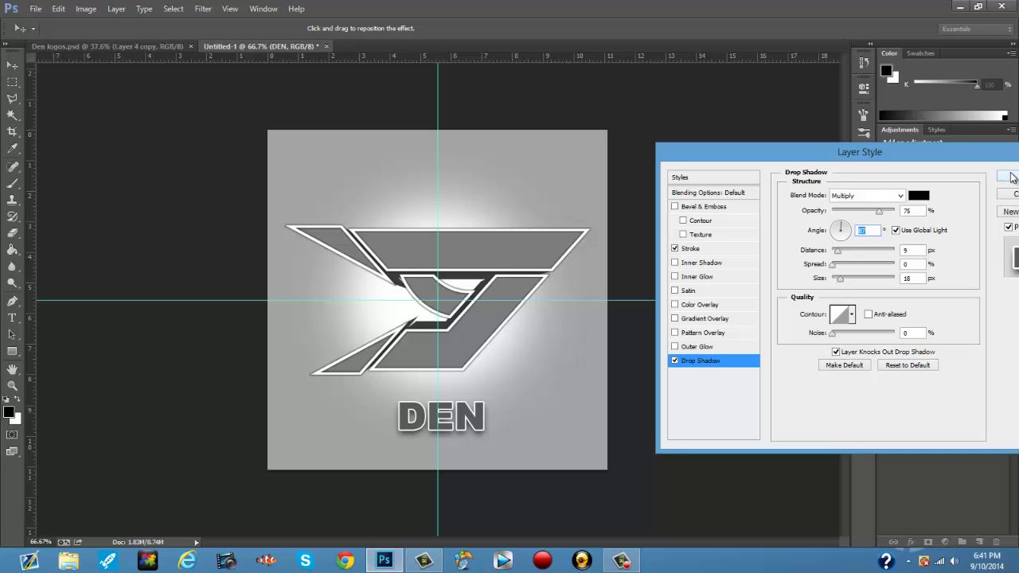
{"action": "left_click", "coordinate": [1010, 173]}
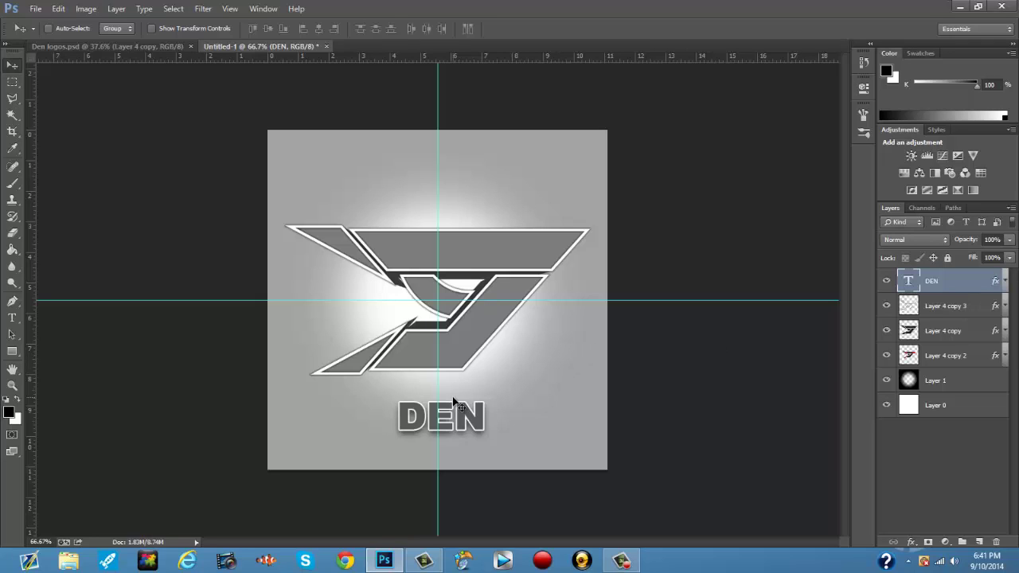
Select the three logo layers and move the logo up slightly
{"action": "left_click", "coordinate": [952, 307]}
{"action": "left_click", "coordinate": [944, 354], "text": "shift"}
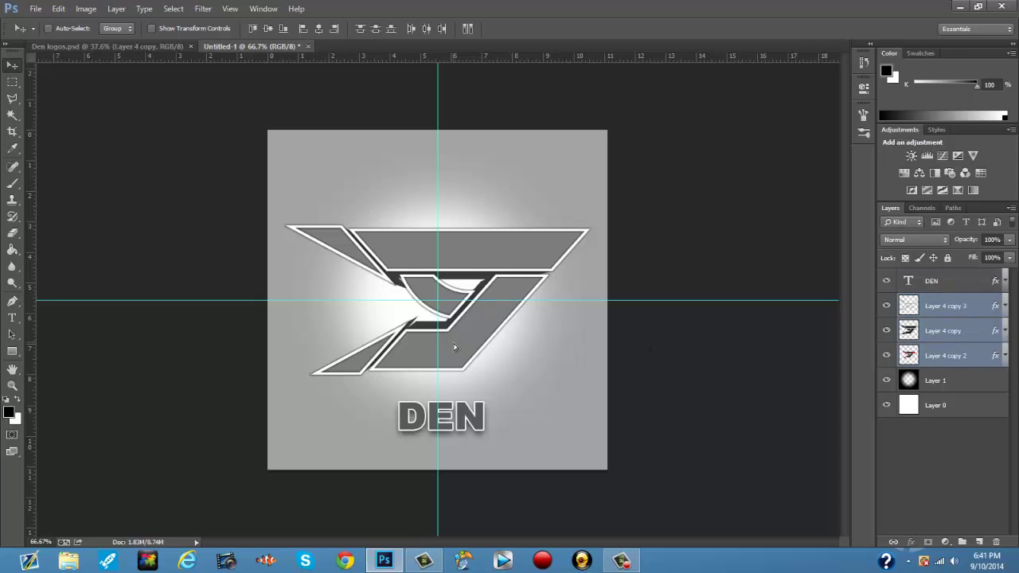
{"action": "left_click_drag", "start_coordinate": [457, 347], "coordinate": [463, 338]}
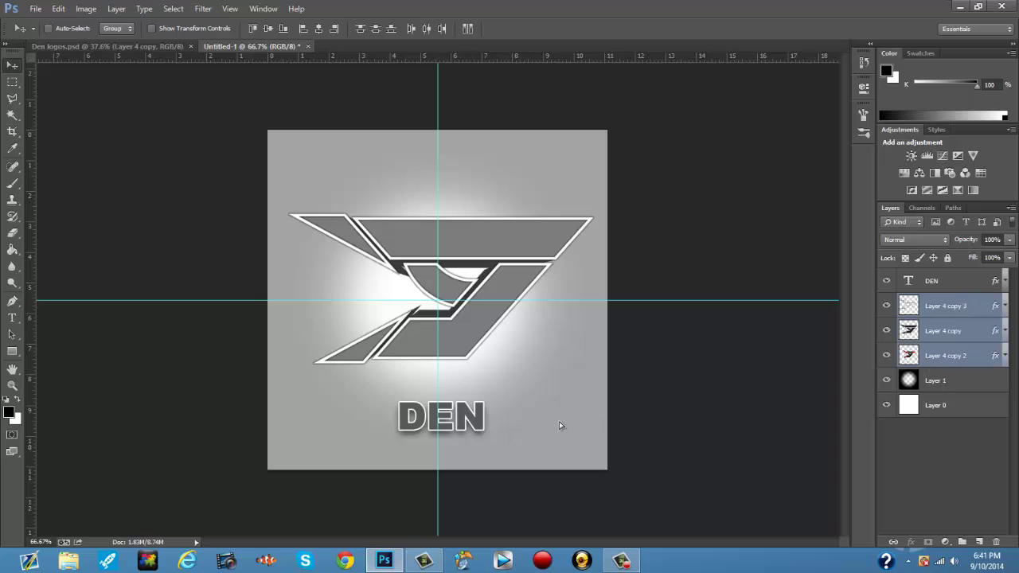
Reposition the DEN text so it sits centred beneath the logo
{"action": "key", "text": "alt+period"}
{"action": "mouse_move", "coordinate": [503, 438]}
{"action": "left_mouse_down"}
{"action": "mouse_move", "coordinate": [499, 431]}
{"action": "mouse_move", "coordinate": [506, 437]}
{"action": "left_mouse_up"}
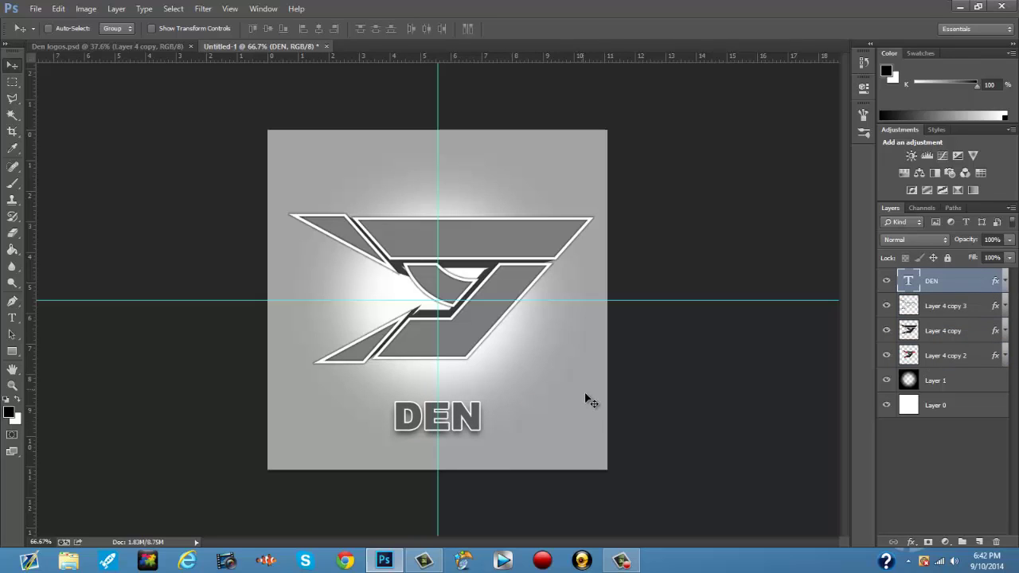
{"action": "left_click", "coordinate": [621, 560]}
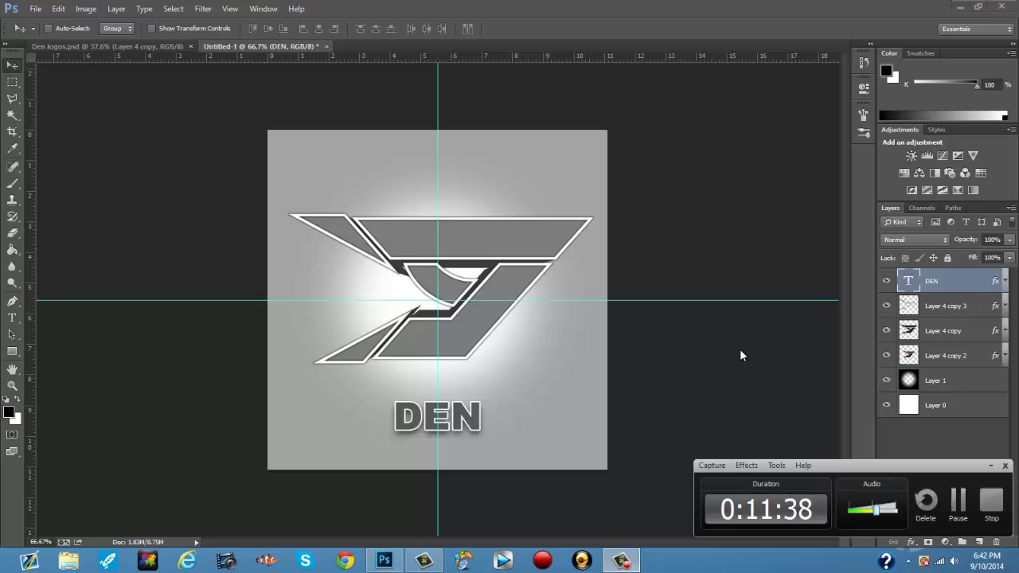